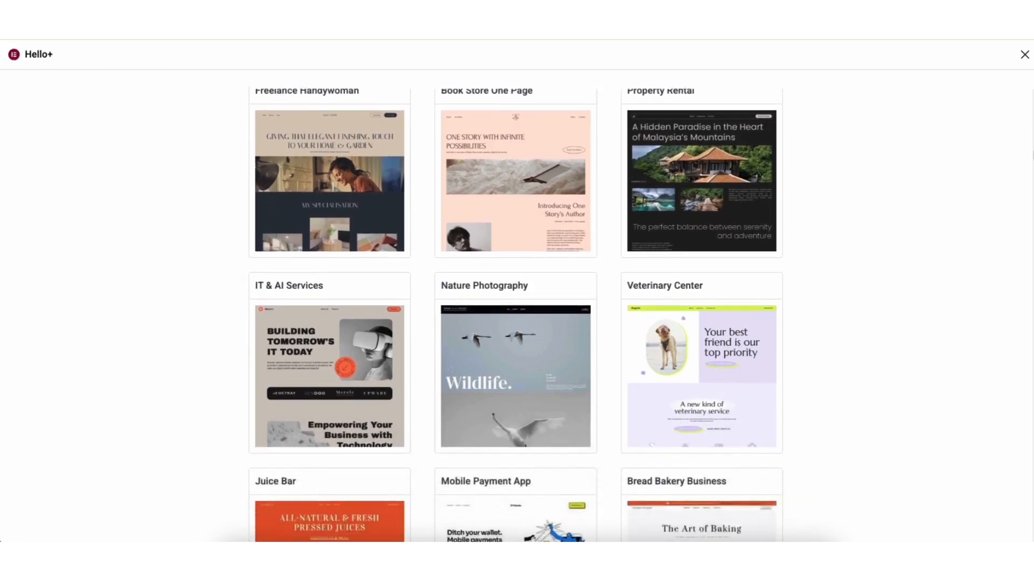
scroll(516, 312, down, 4)
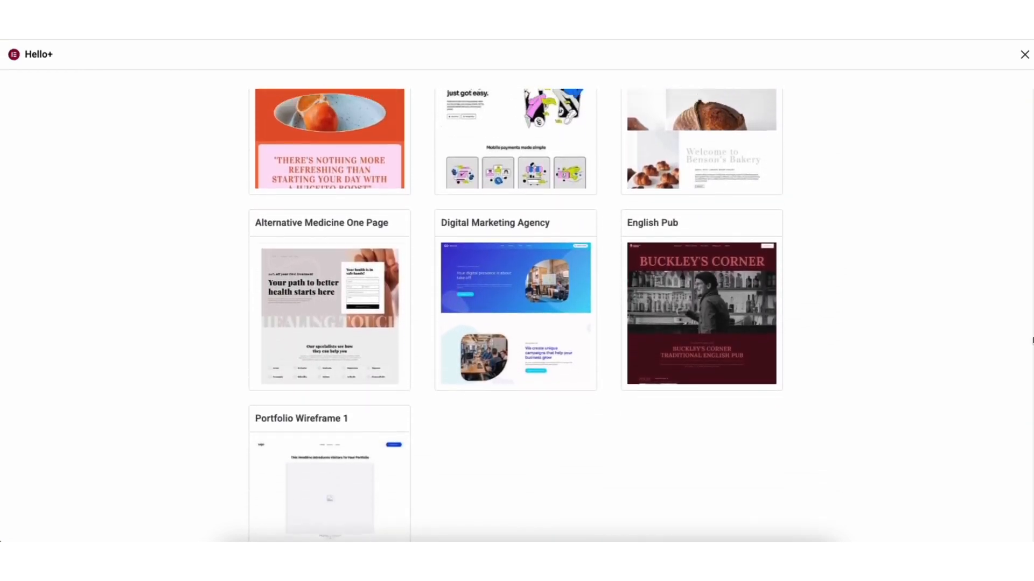
Step: Browse the website template kits, preview the Mobile Payment App kit's demo page, and return to the kit selection
scroll(1022, 283, up, 3)
mouse_move(505, 266)
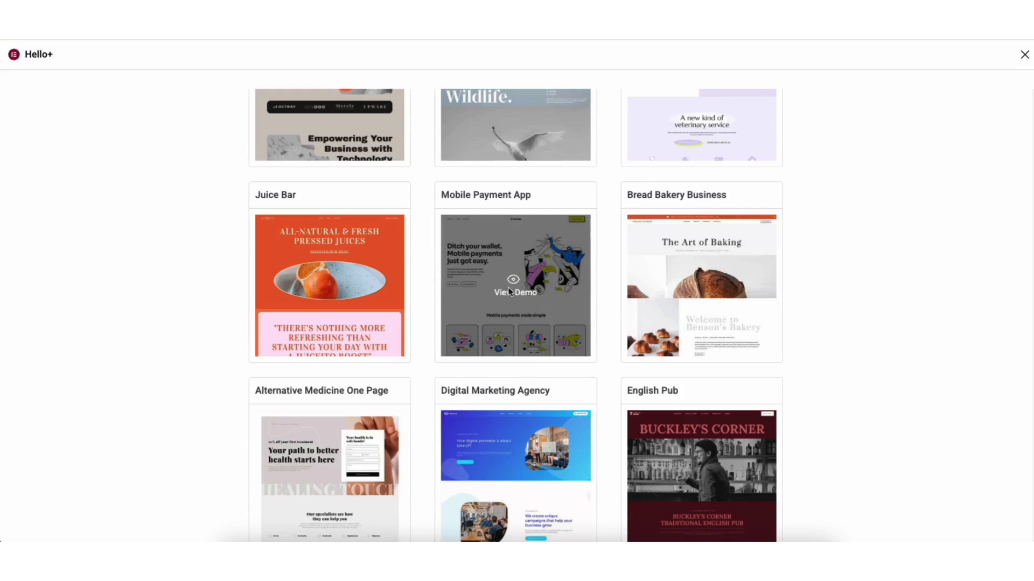
click(509, 291)
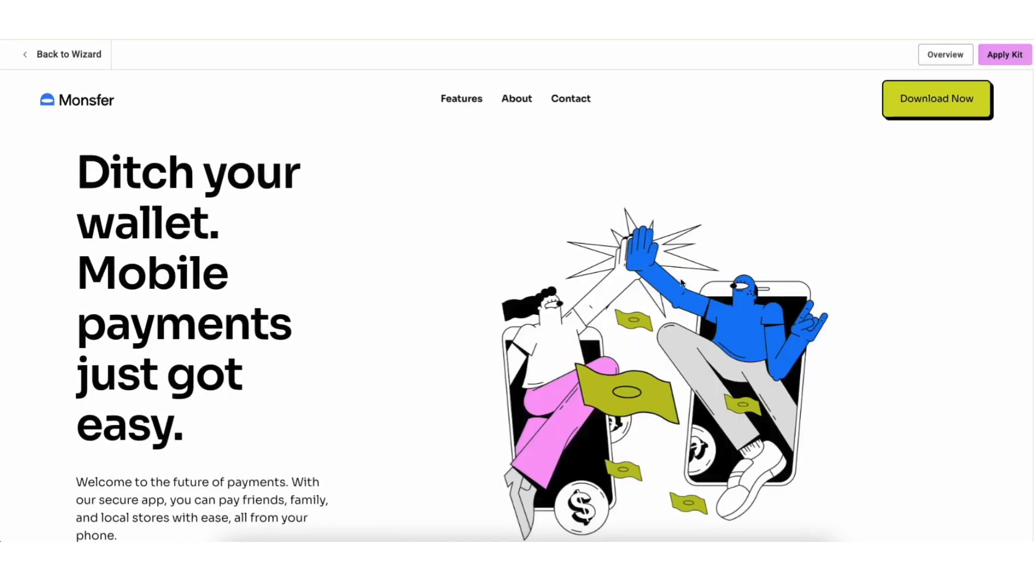
scroll(516, 334, down, 9)
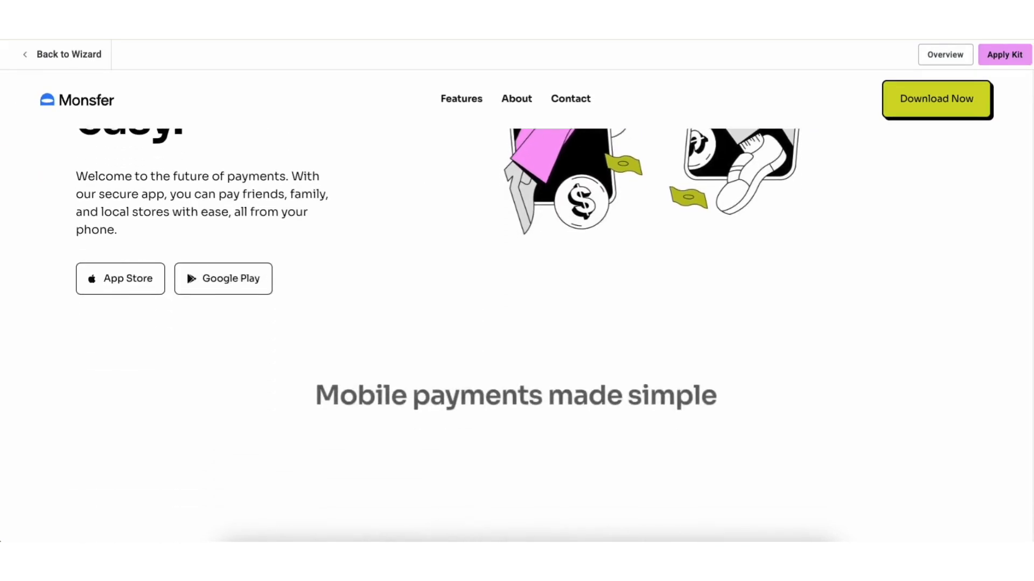
scroll(516, 334, down, 14)
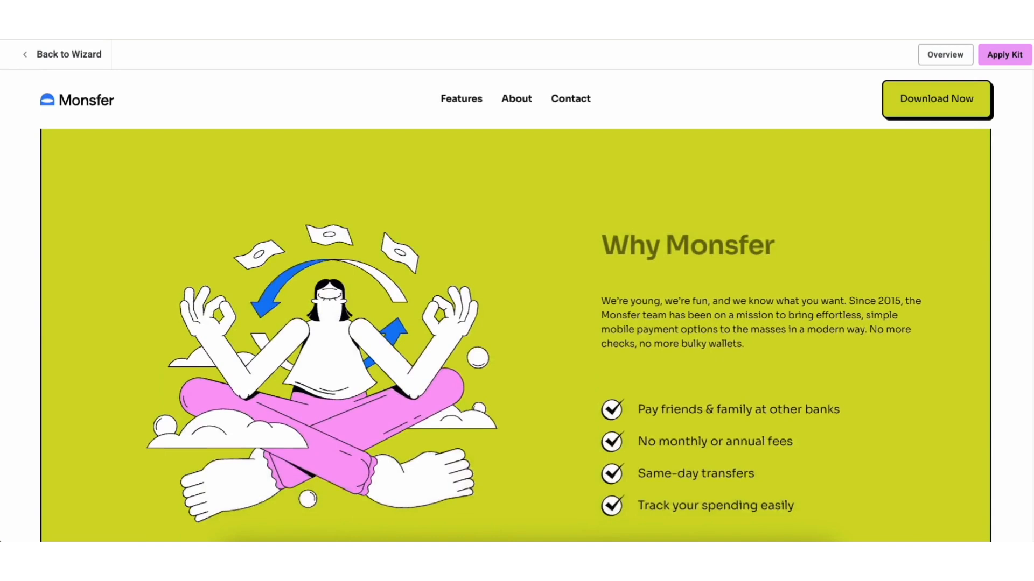
scroll(516, 334, down, 1)
scroll(516, 333, up, 4)
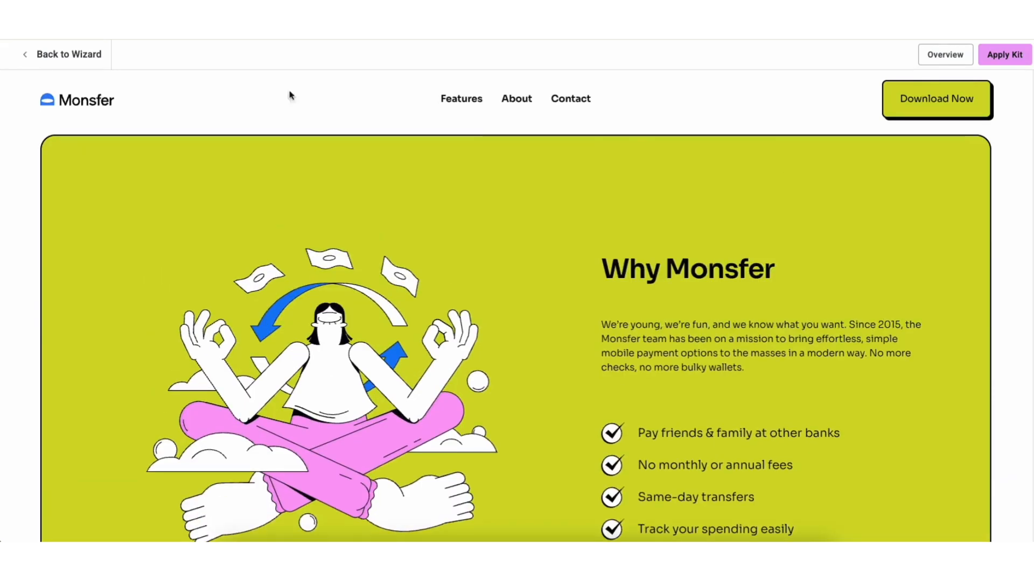
click(63, 55)
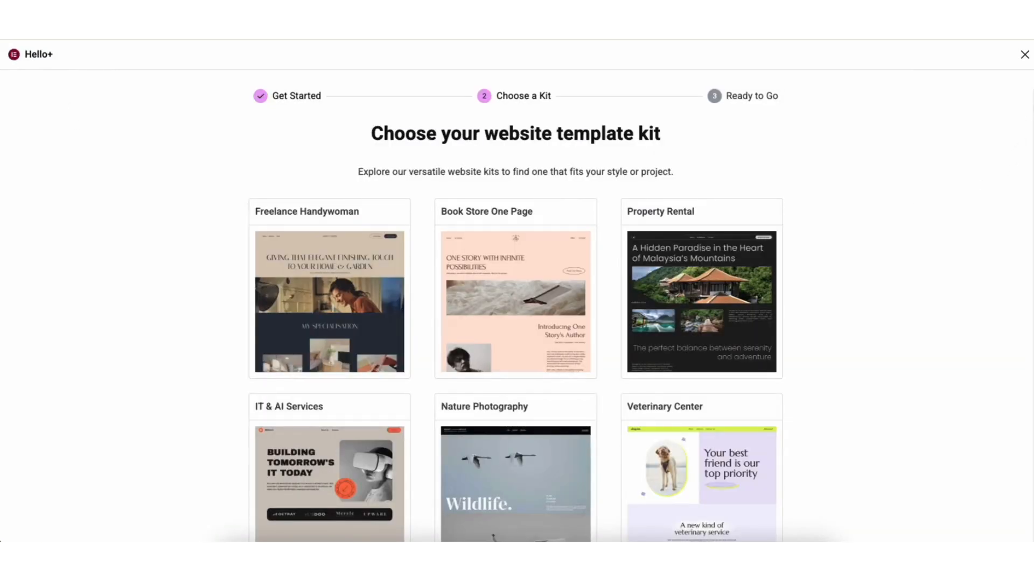
Step: Apply the entire Digital Marketing Agency kit to the site, enabling unfiltered file uploads for the import
scroll(1027, 199, down, 8)
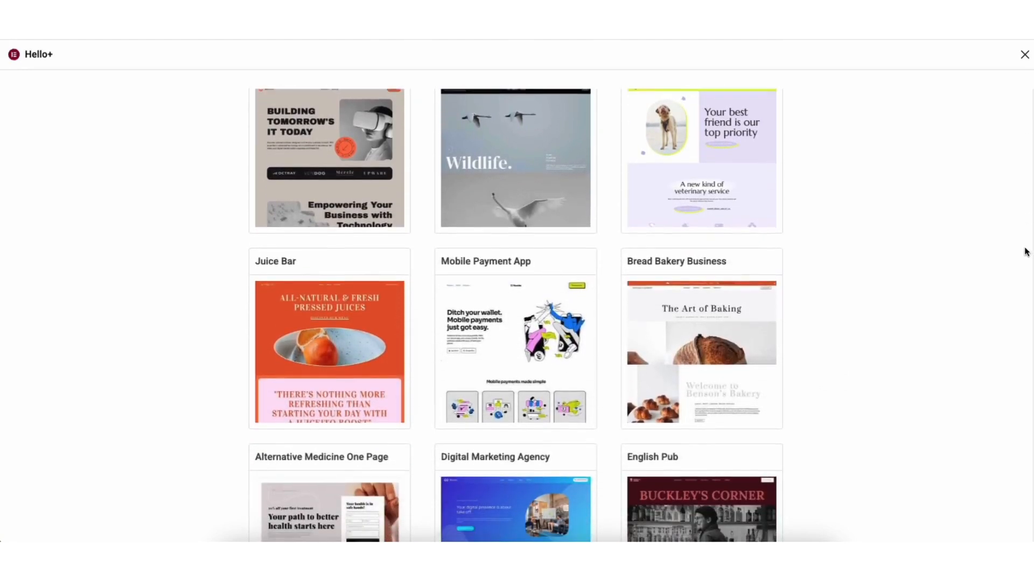
scroll(1025, 298, down, 3)
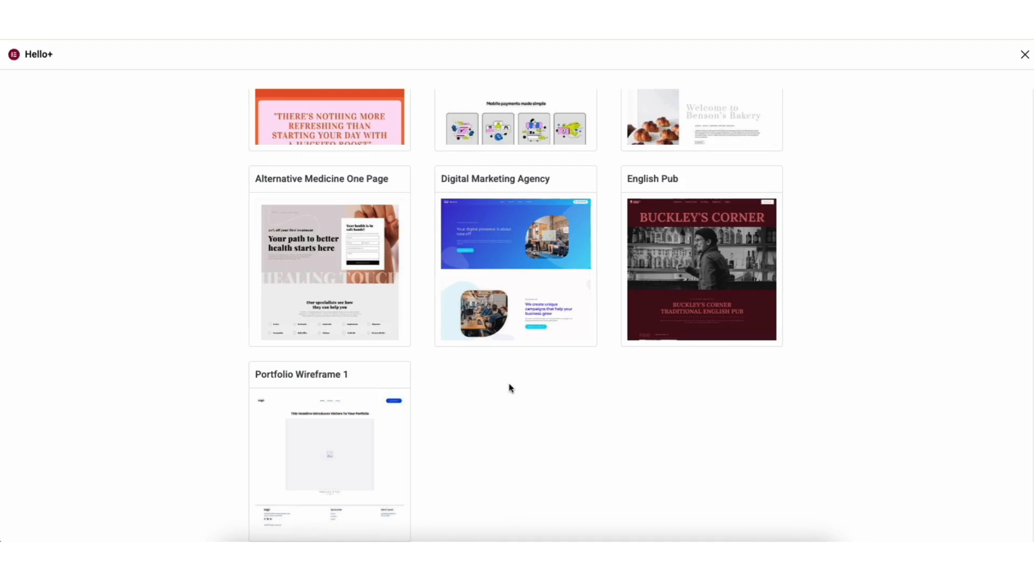
click(508, 275)
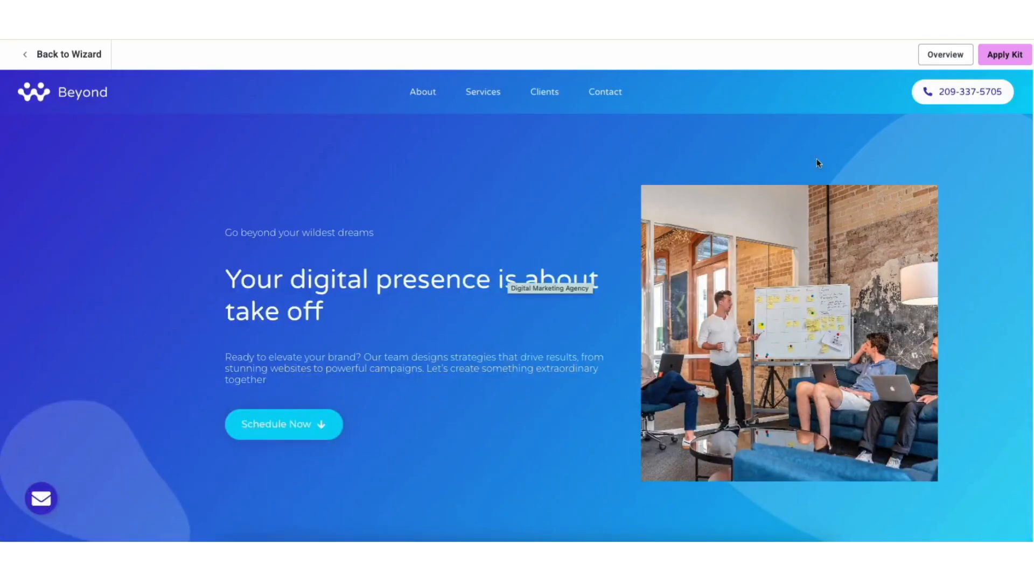
click(997, 60)
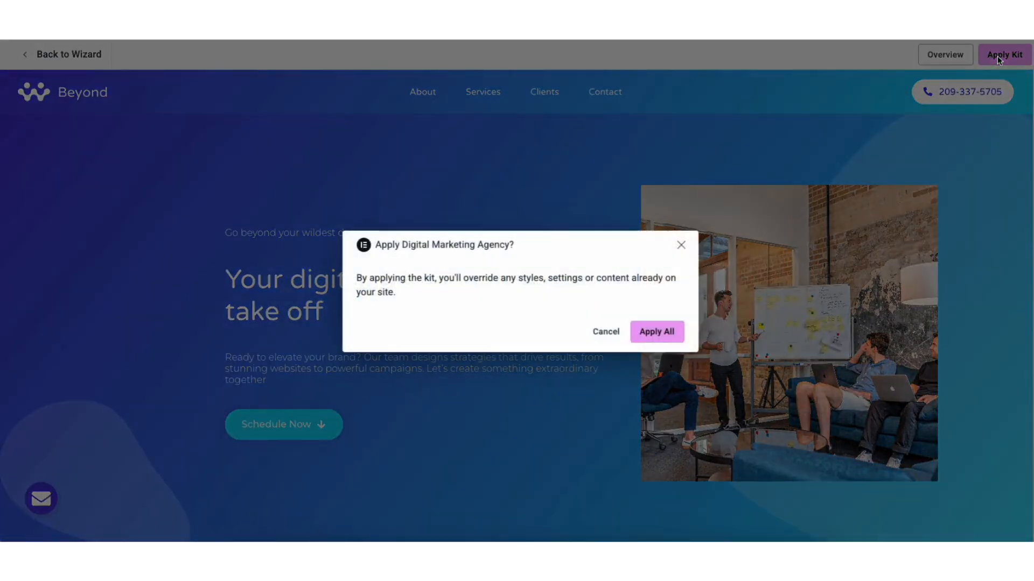
click(649, 334)
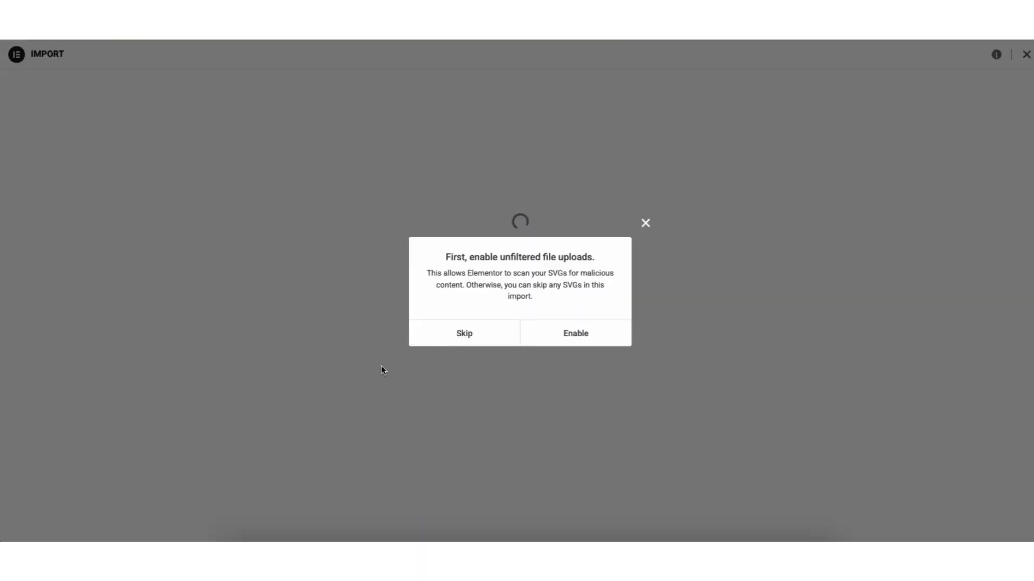
click(561, 334)
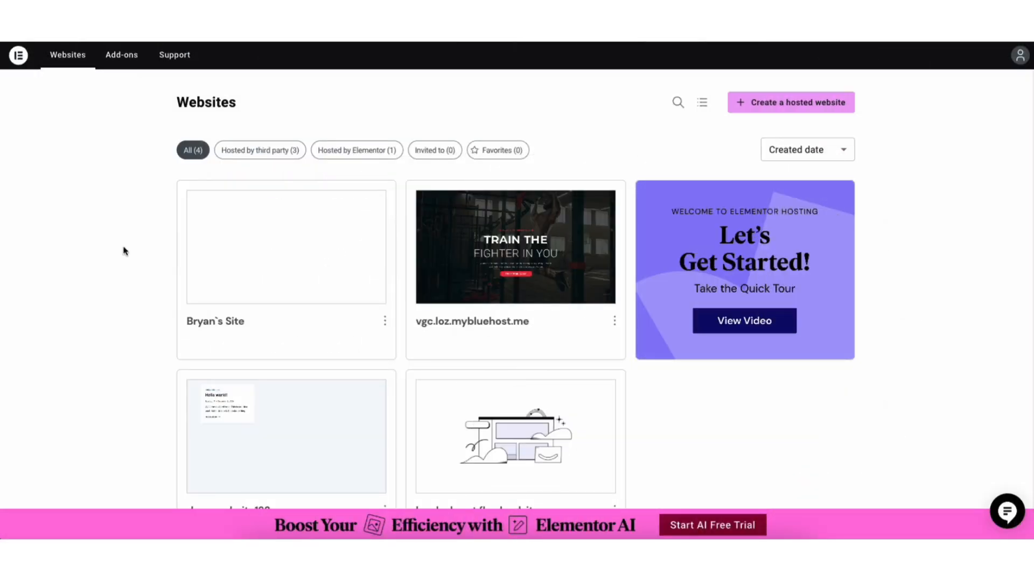
Step: Open the management overview of the first website in the Elementor account's website list
mouse_move(249, 269)
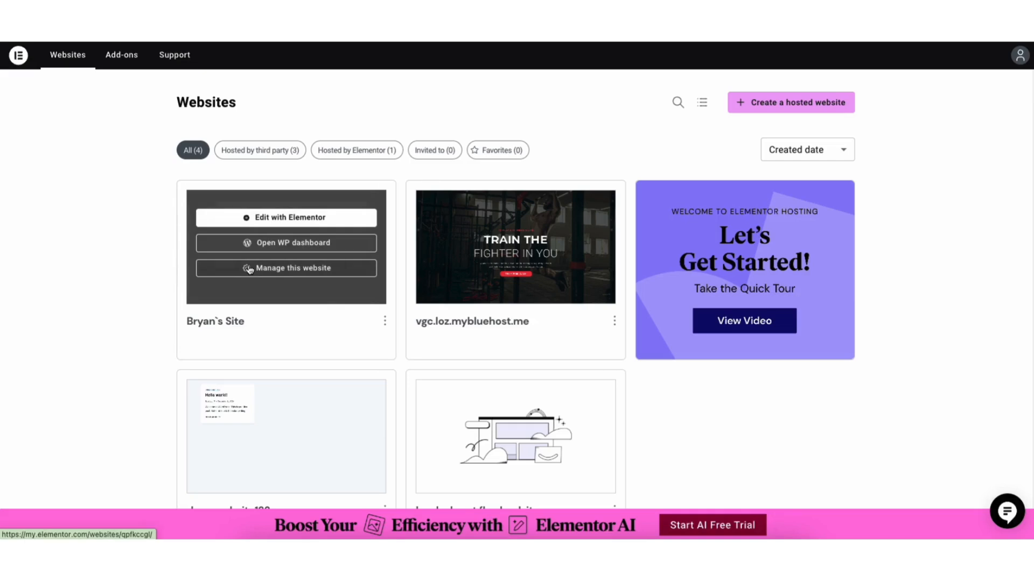
click(273, 218)
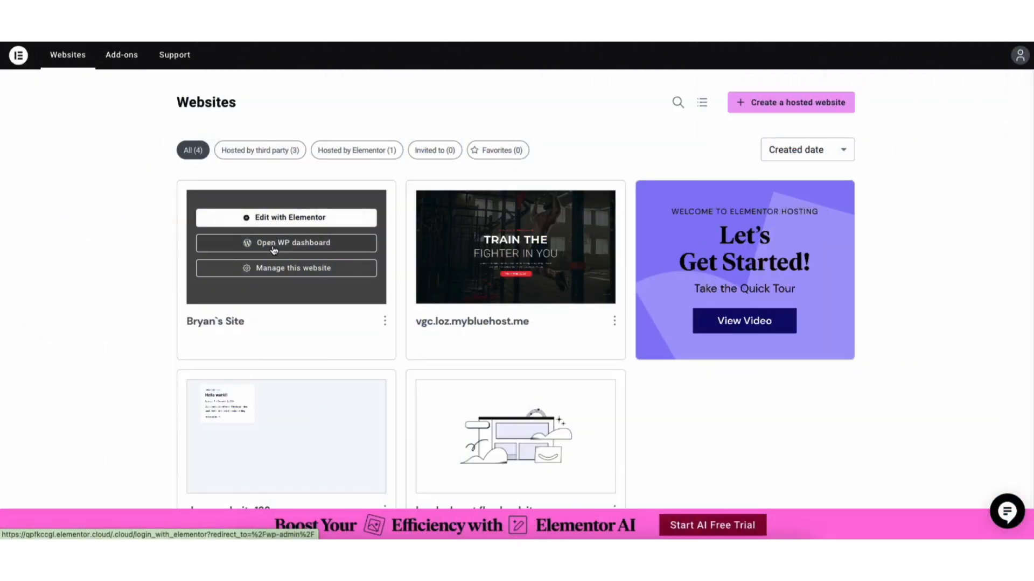
click(273, 247)
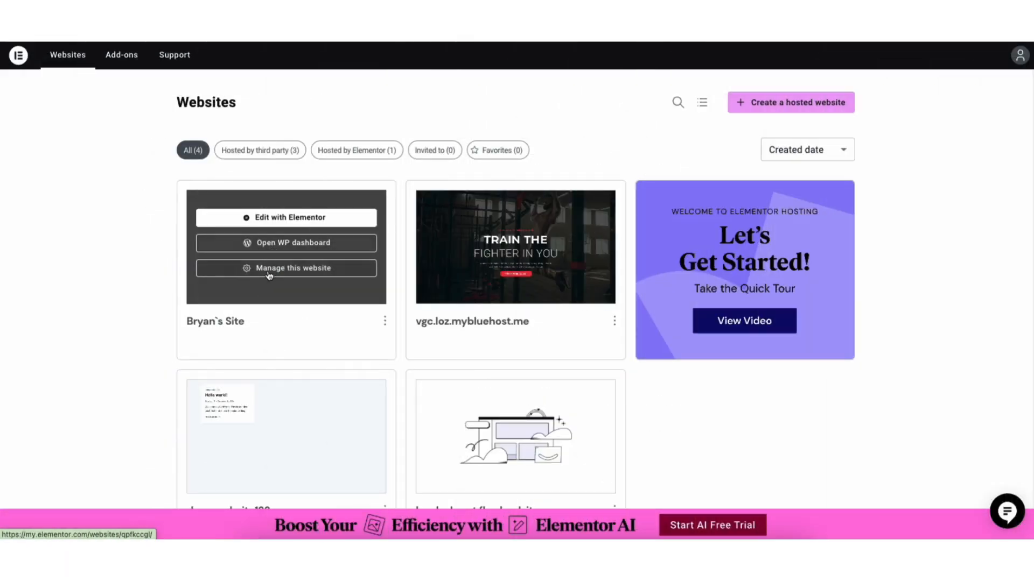
click(269, 269)
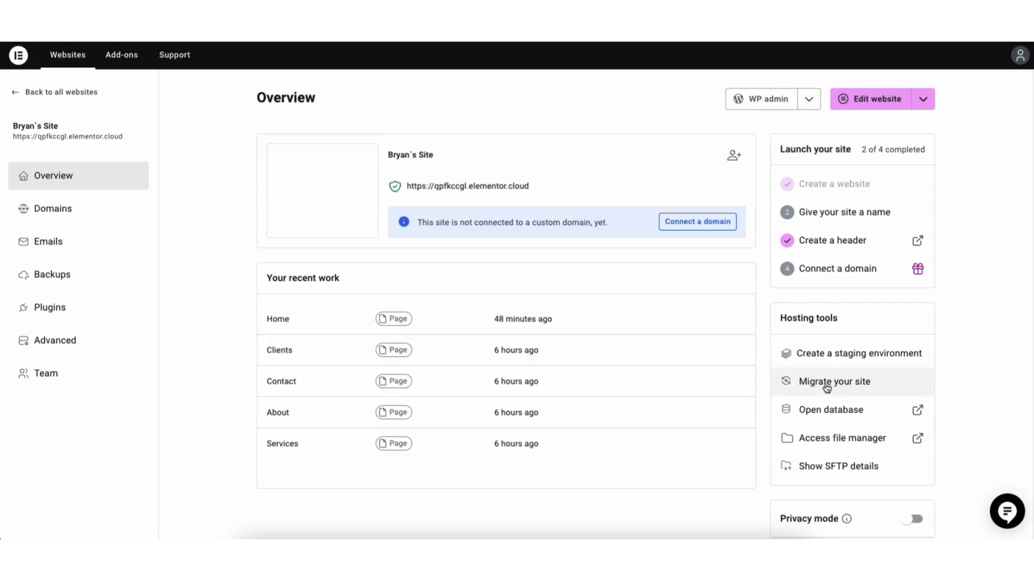
Step: Review the site's Domains, Backups, Plugins and Advanced hosting sections, including the actions offered for the Activity Log plugin
click(58, 214)
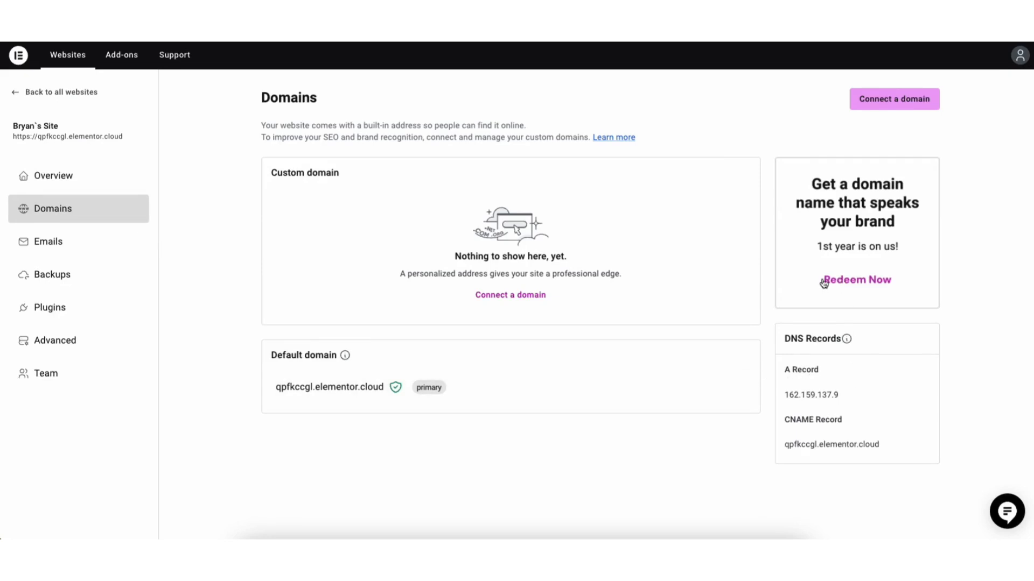
click(53, 277)
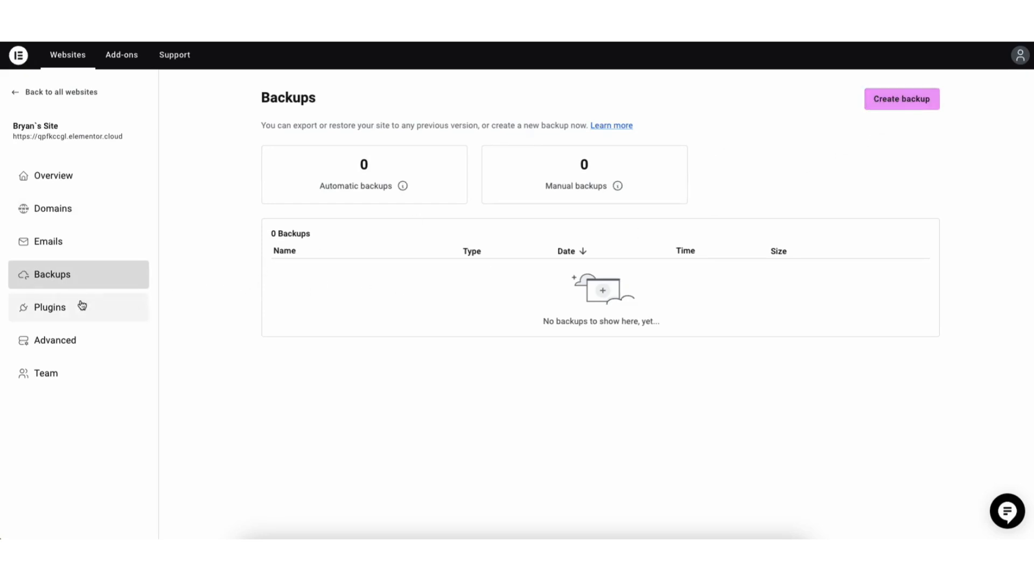
click(62, 308)
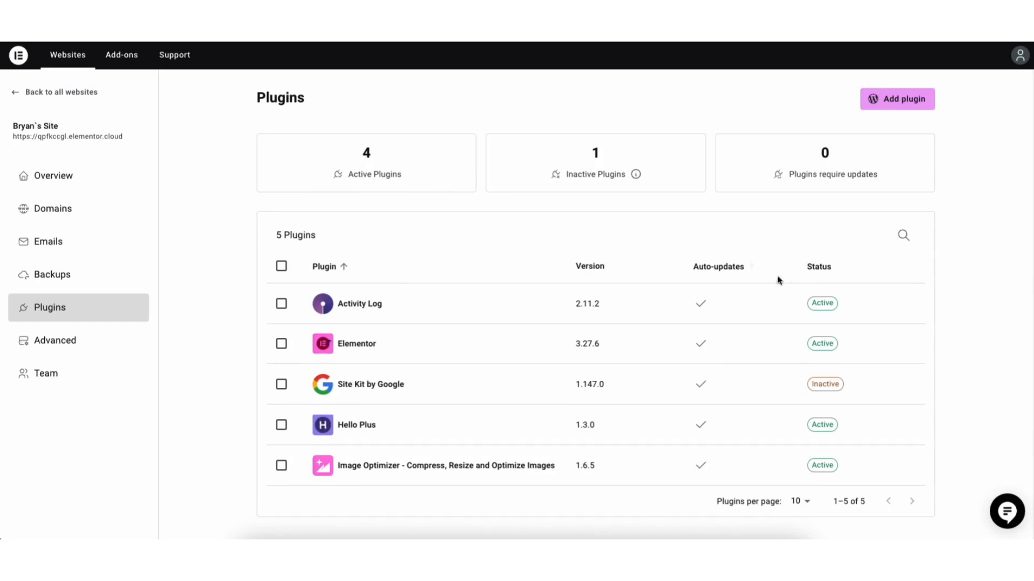
click(902, 303)
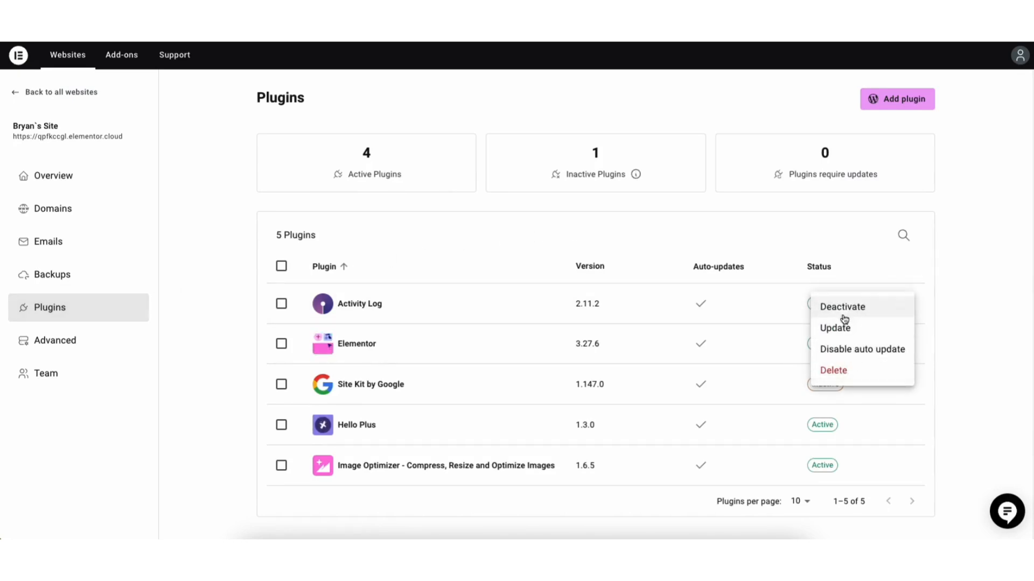
click(221, 294)
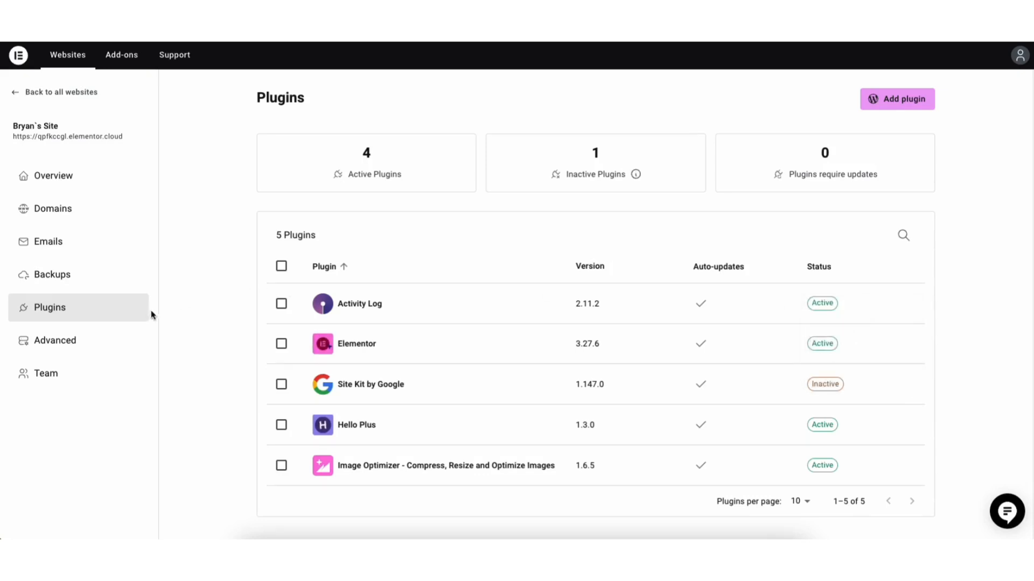
click(83, 338)
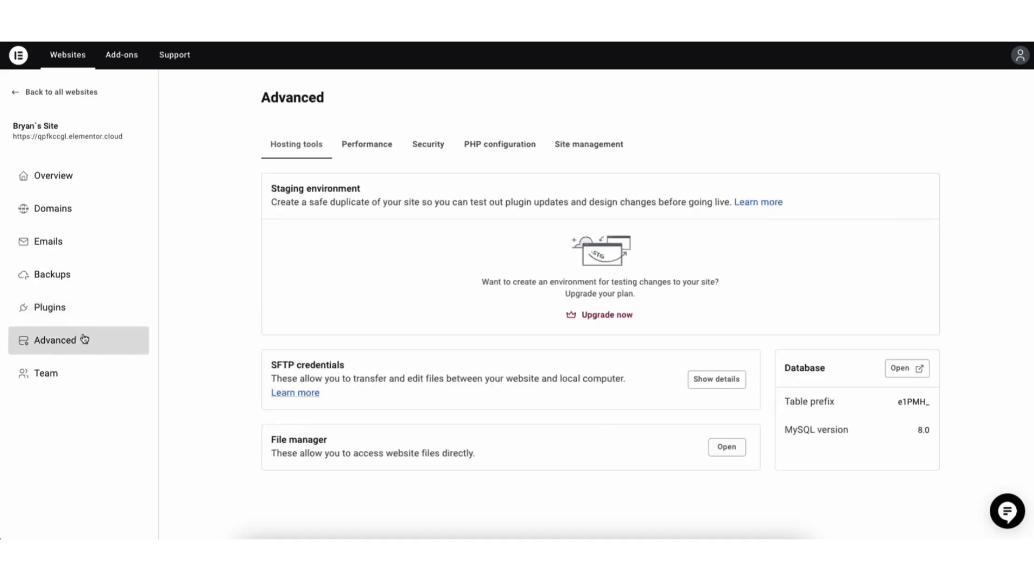
click(722, 450)
Step: Return to the site overview and examine the options for connecting a domain, leaving without choosing one
click(66, 177)
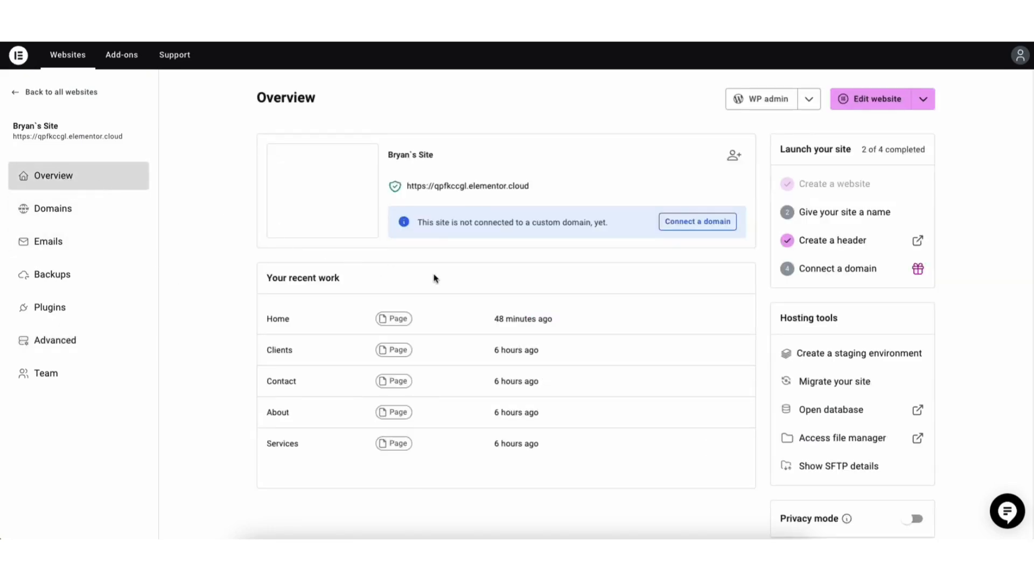
click(681, 227)
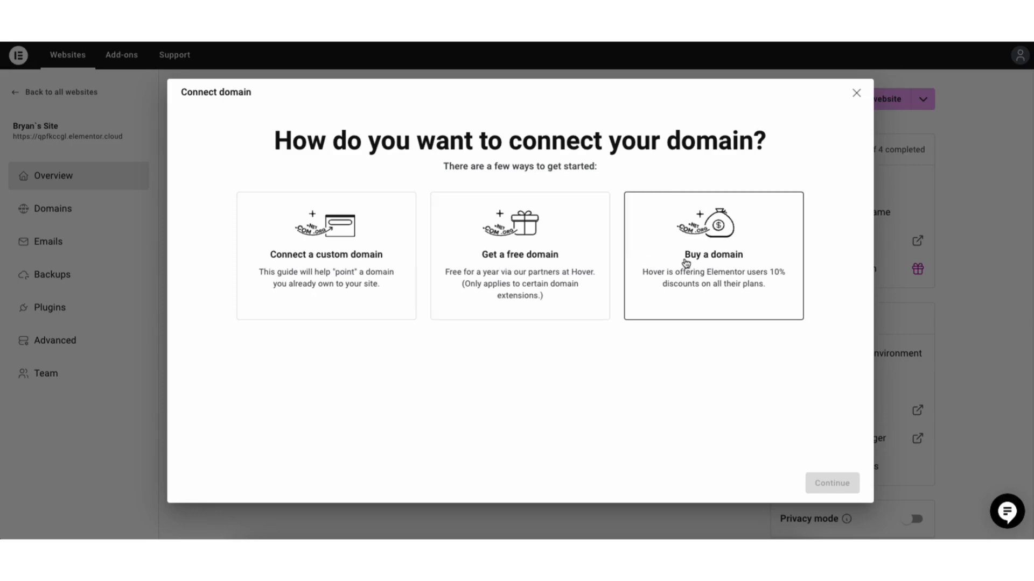
click(856, 93)
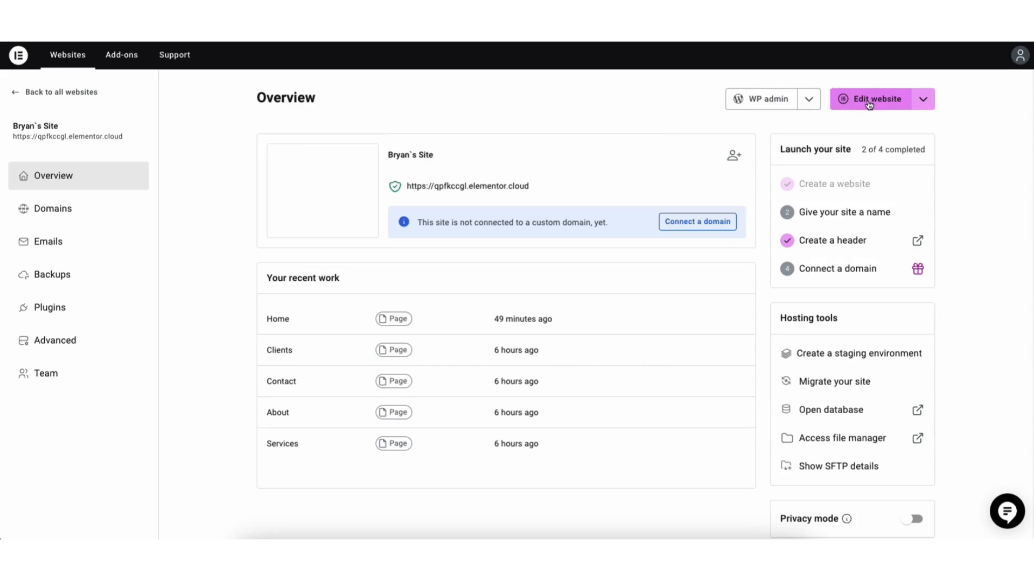
Step: Open the site's WordPress admin, visit the live homepage, and examine its sections before returning to the page header
click(753, 102)
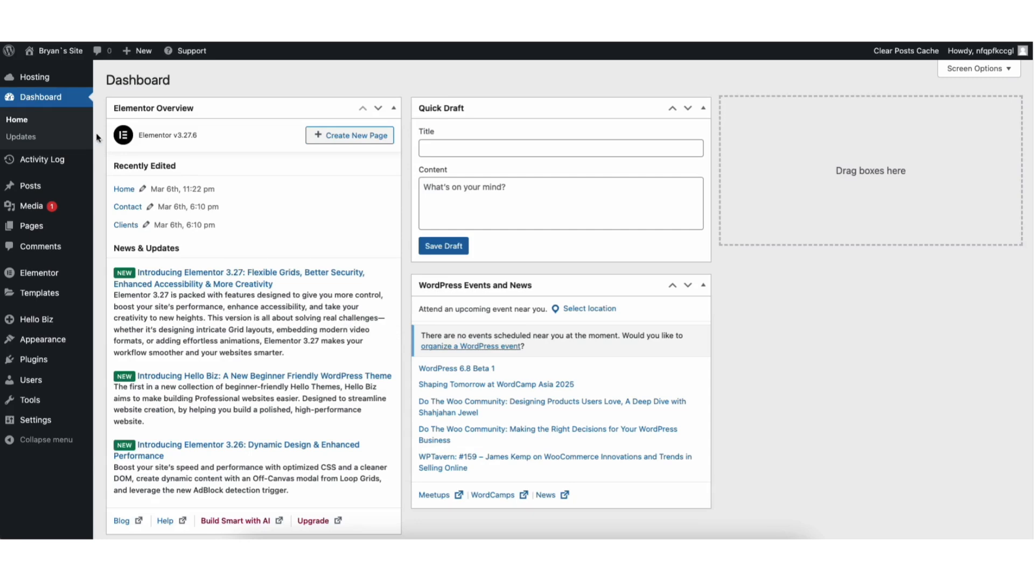
mouse_move(44, 51)
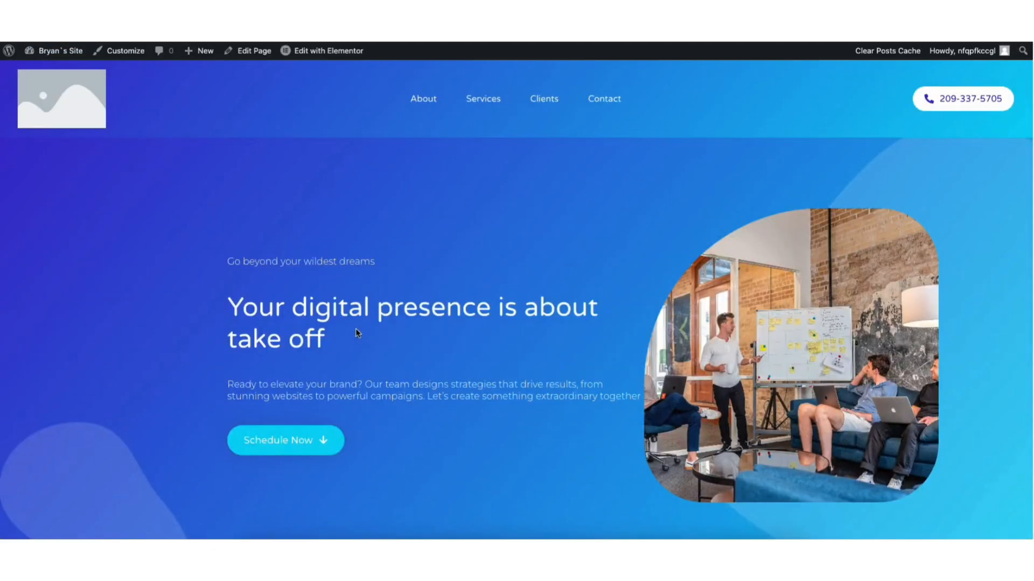
scroll(1020, 169, down, 10)
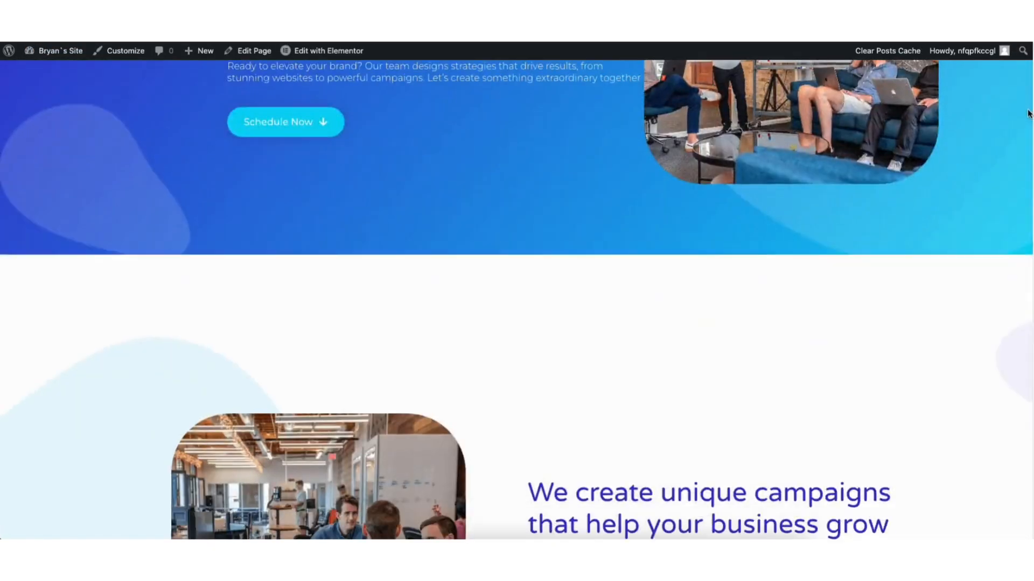
scroll(1021, 169, down, 12)
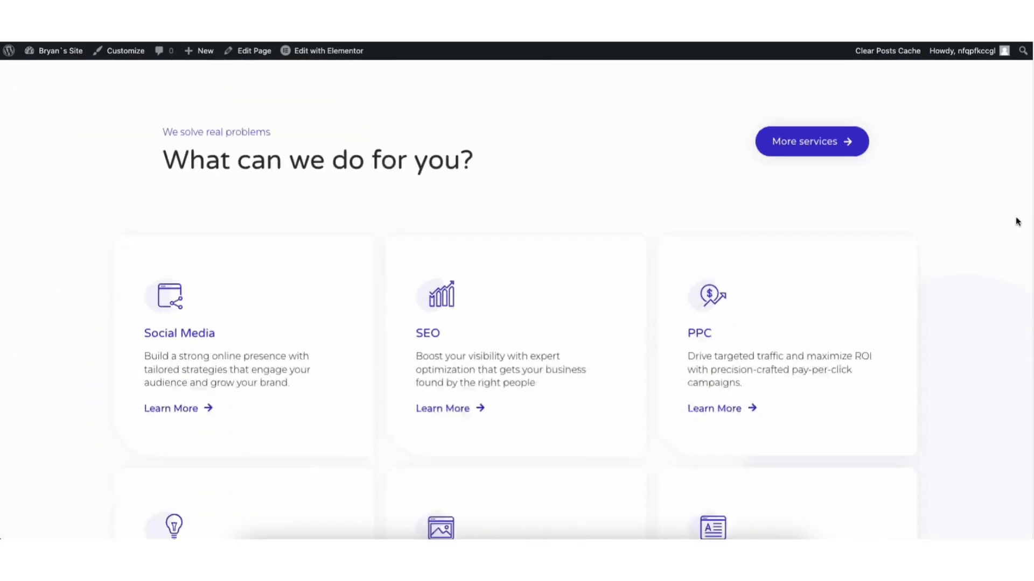
scroll(1020, 302, down, 10)
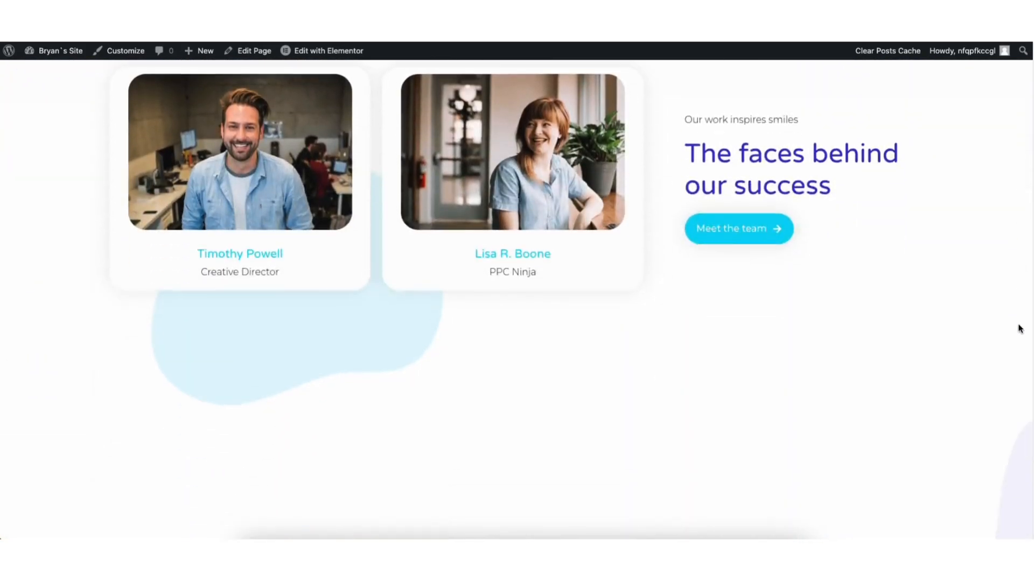
scroll(1019, 381, down, 12)
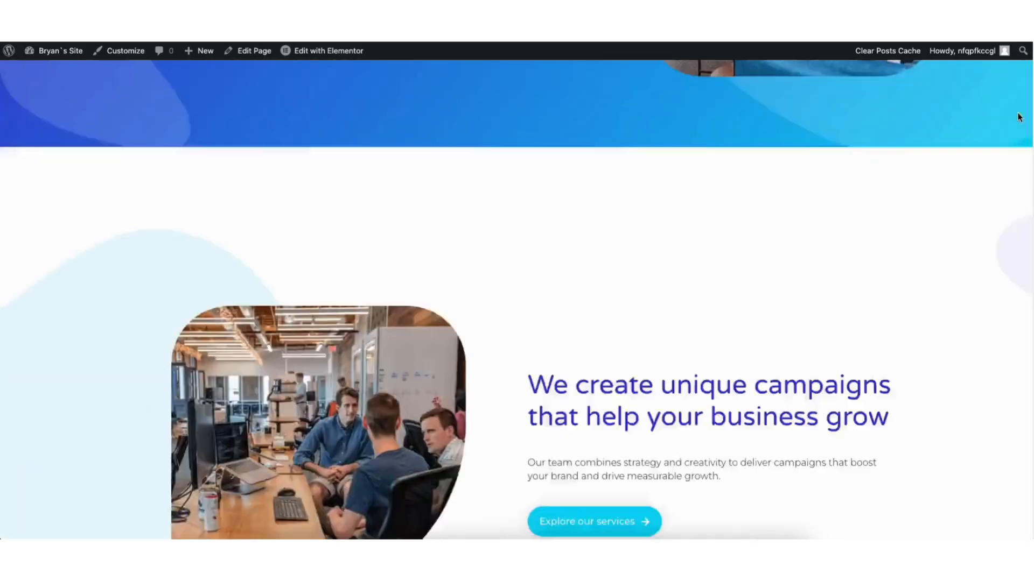
drag(1017, 113, 1009, 46)
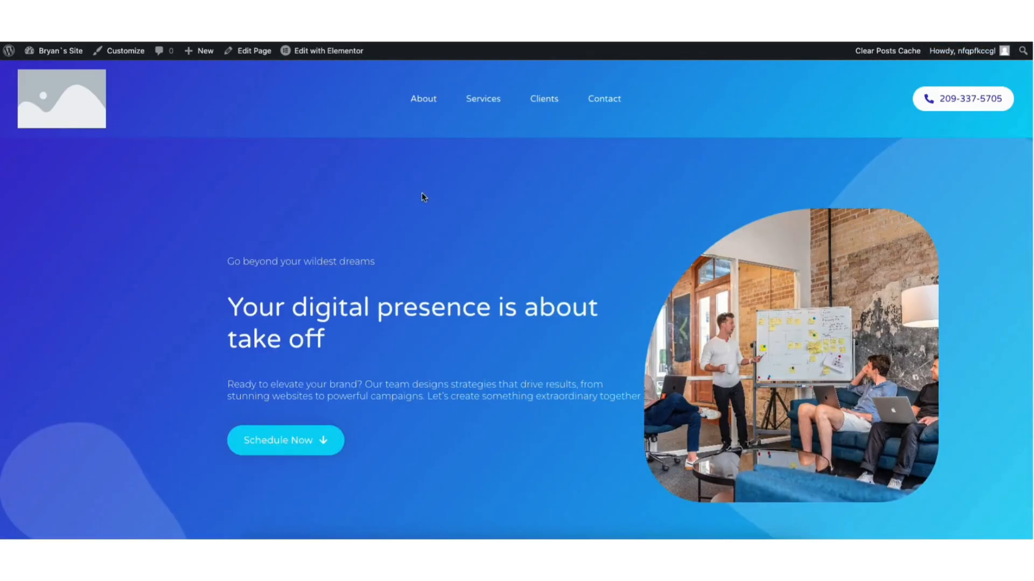
Step: Open the live homepage for editing in the Elementor editor
mouse_move(326, 54)
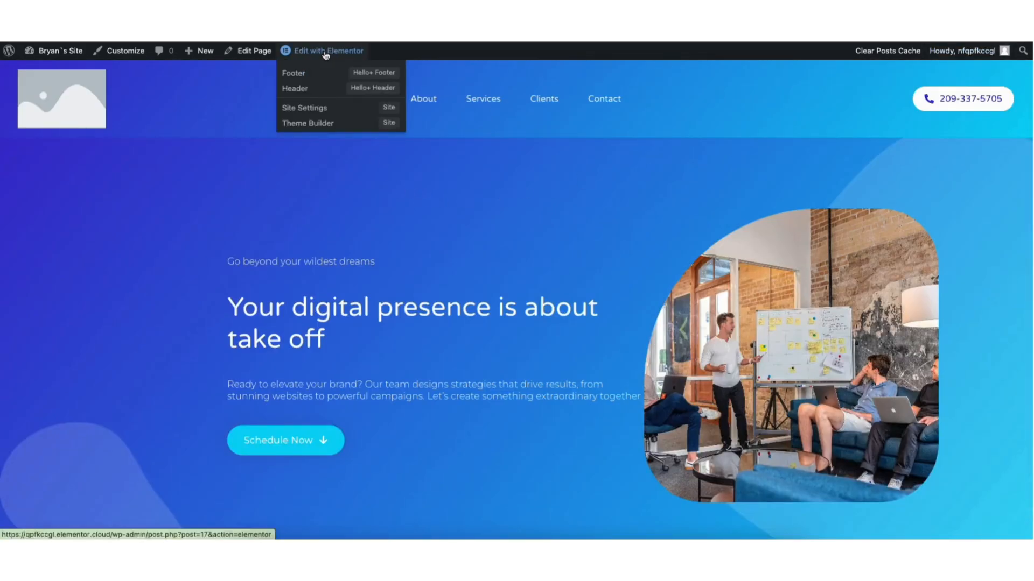
click(346, 122)
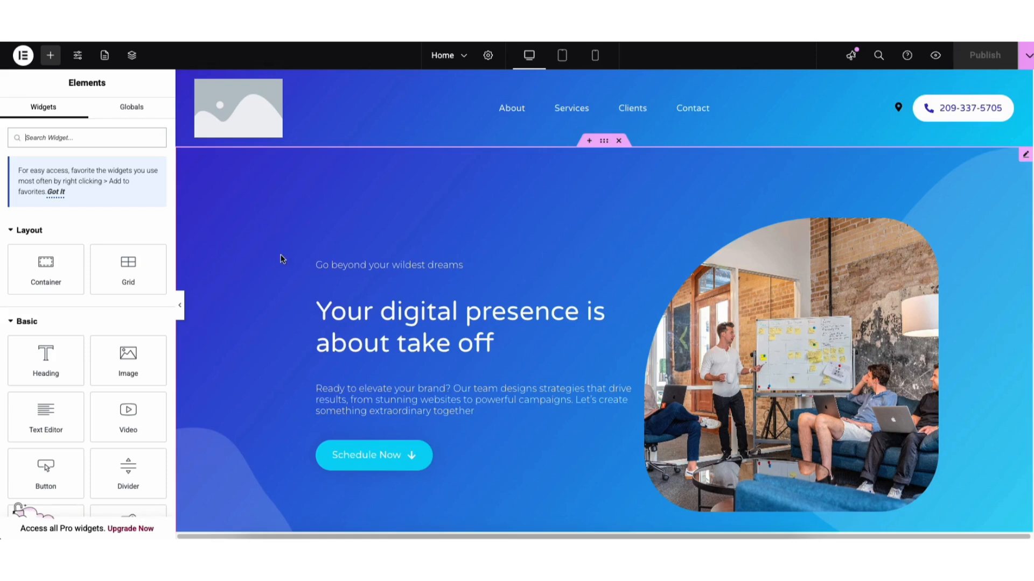
Step: Try the Storytelling layout preset on the hero section and return it to the Showcase preset
click(239, 199)
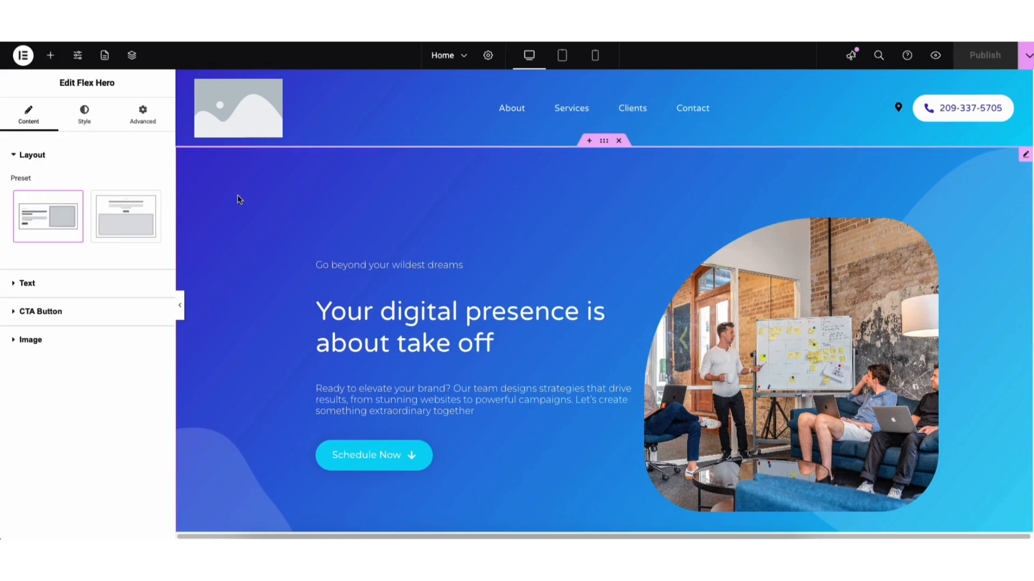
click(107, 223)
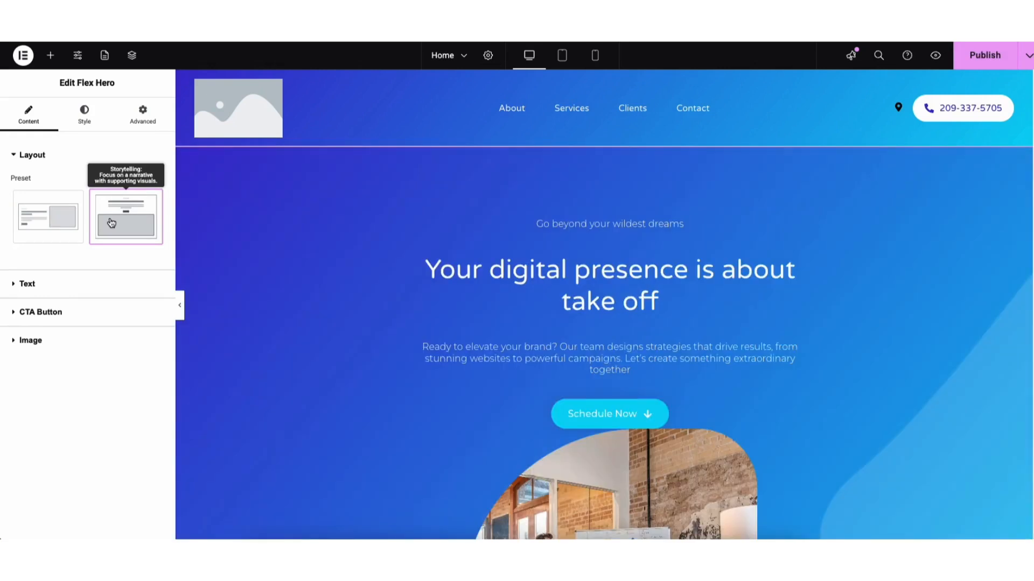
click(51, 227)
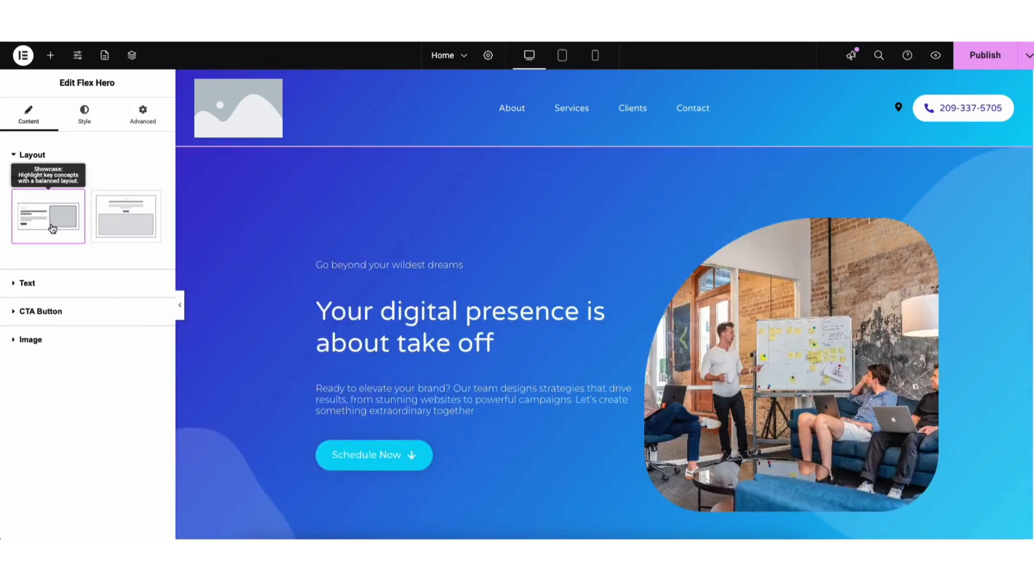
Step: Replace the hero section's main heading with "My Demo Elementor Website Tutorial."
click(328, 310)
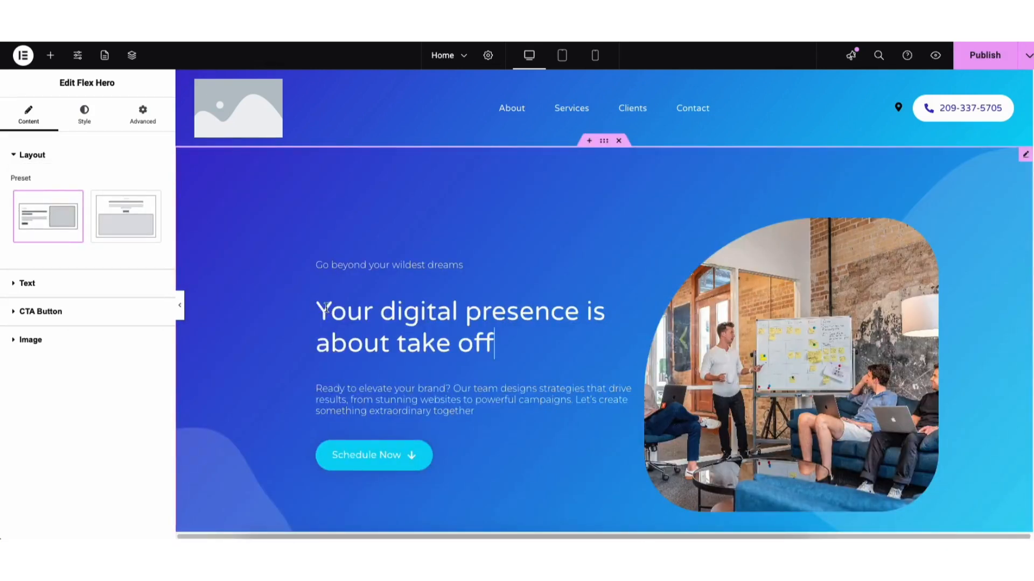
drag(319, 309, 495, 345)
click(418, 327)
drag(318, 312, 482, 345)
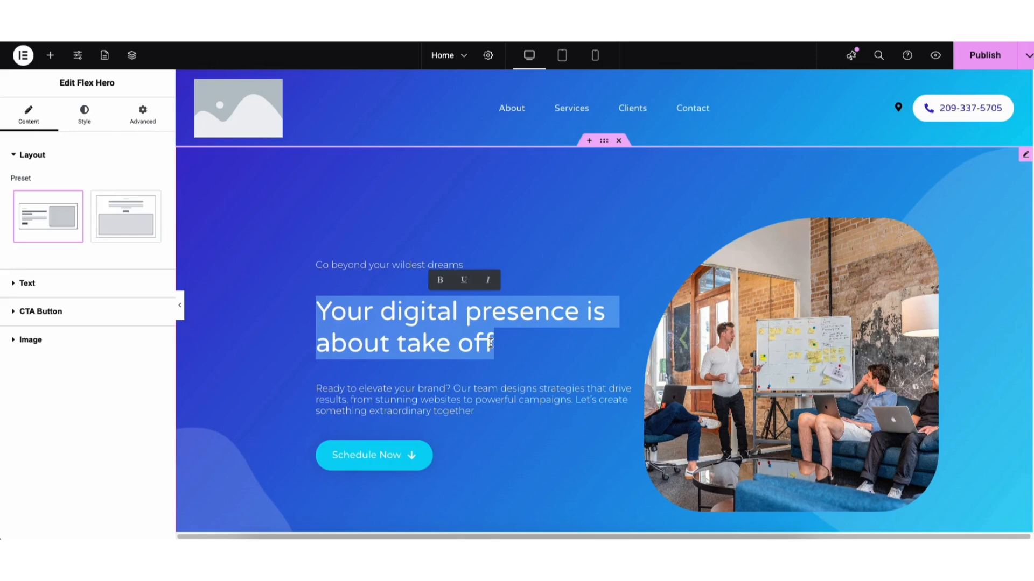
text(M)
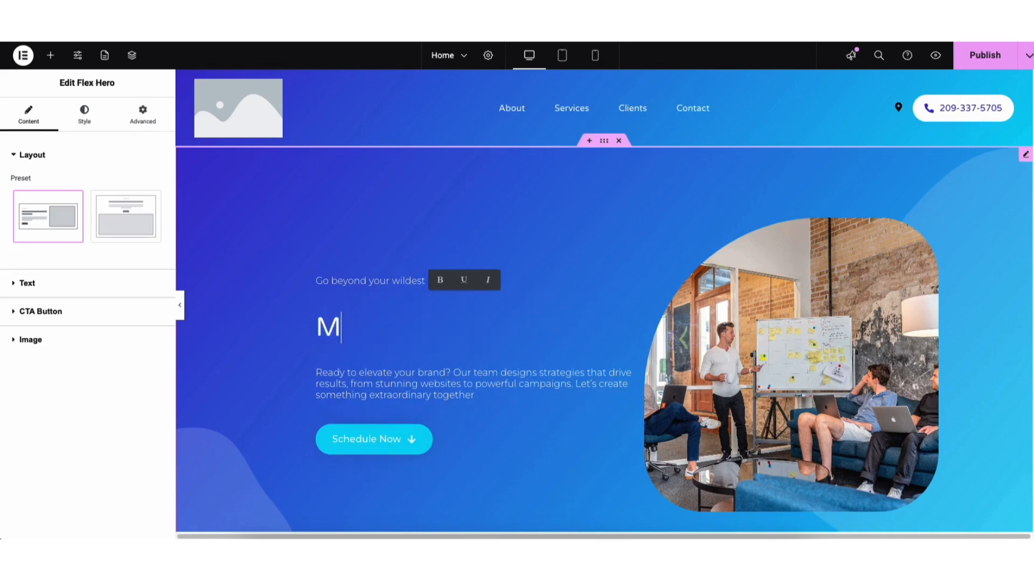
text(y Demo Eleme)
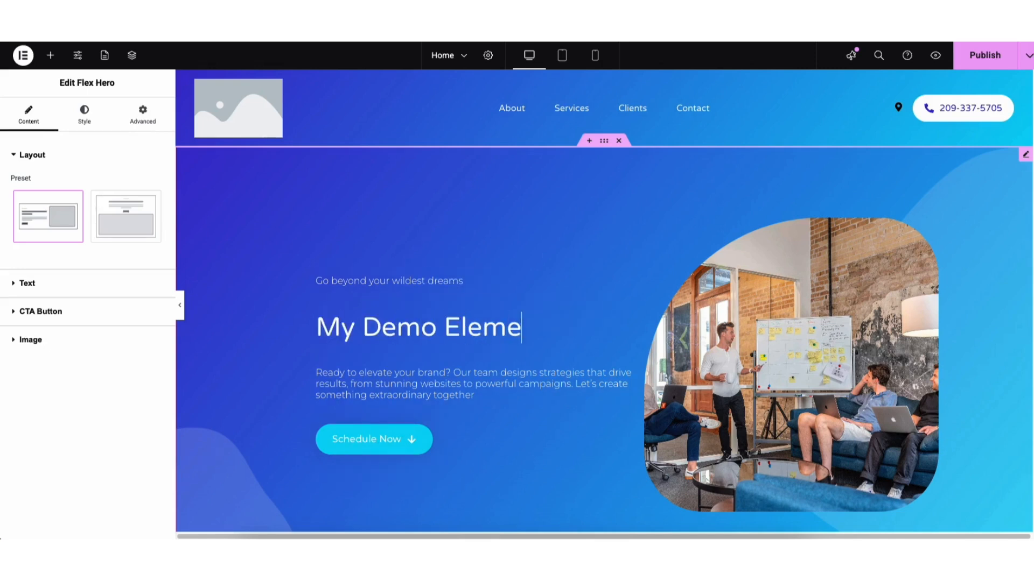
text(ntor Website Tutorial.)
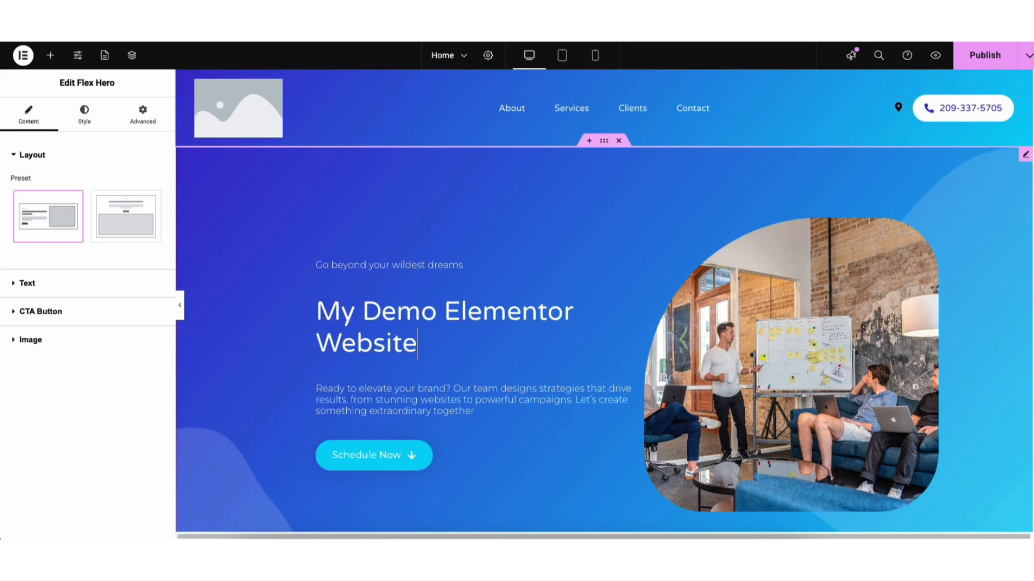
click(357, 319)
Step: Examine the hero's text fields and content styling options, including the font families offered for the intro typography
click(88, 286)
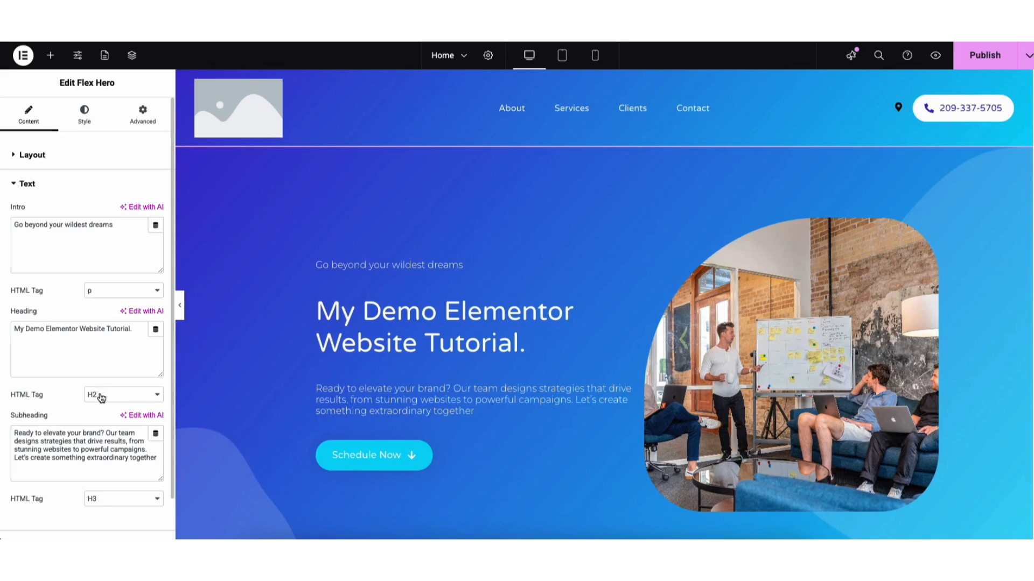
click(89, 103)
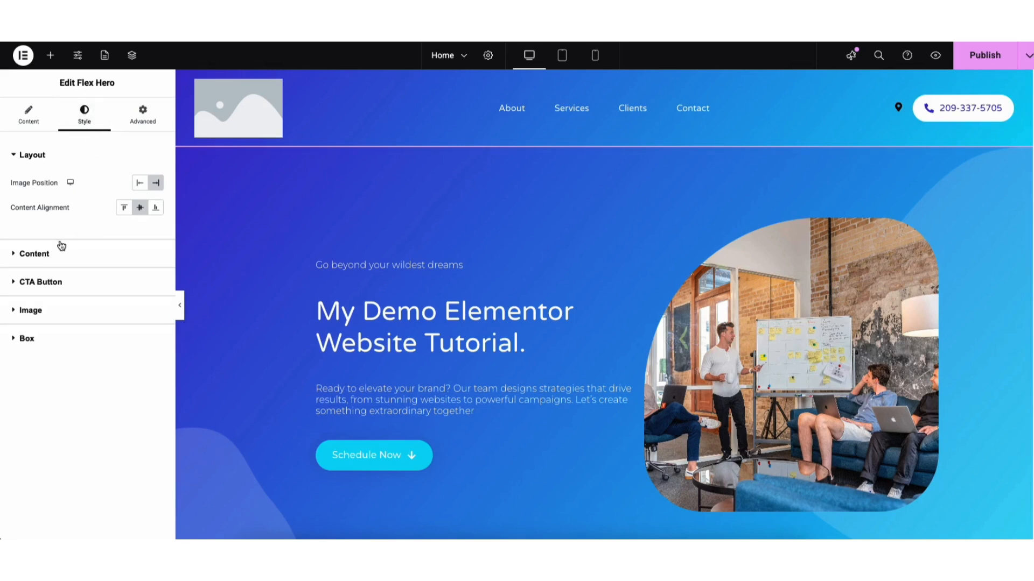
click(51, 254)
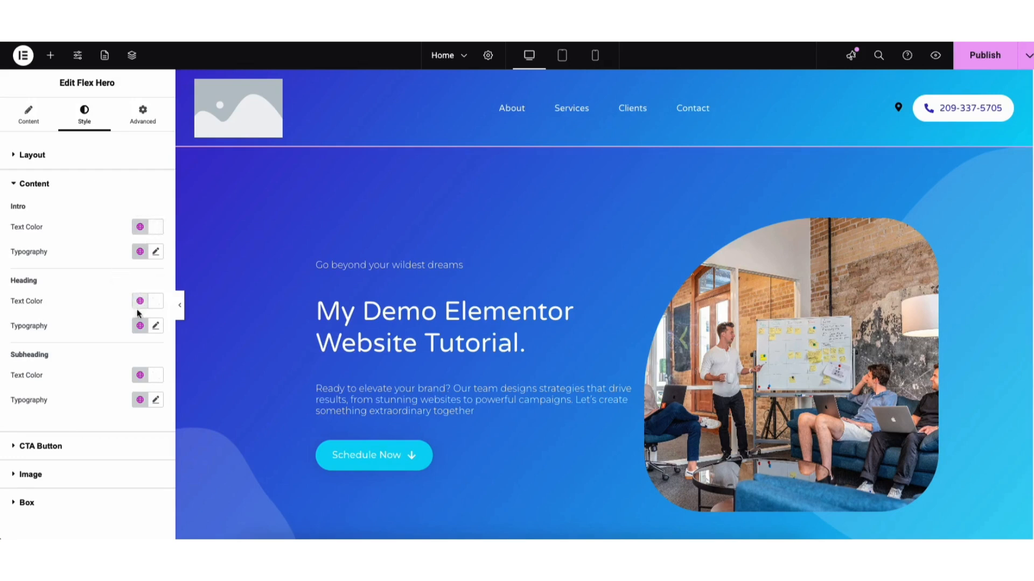
click(155, 253)
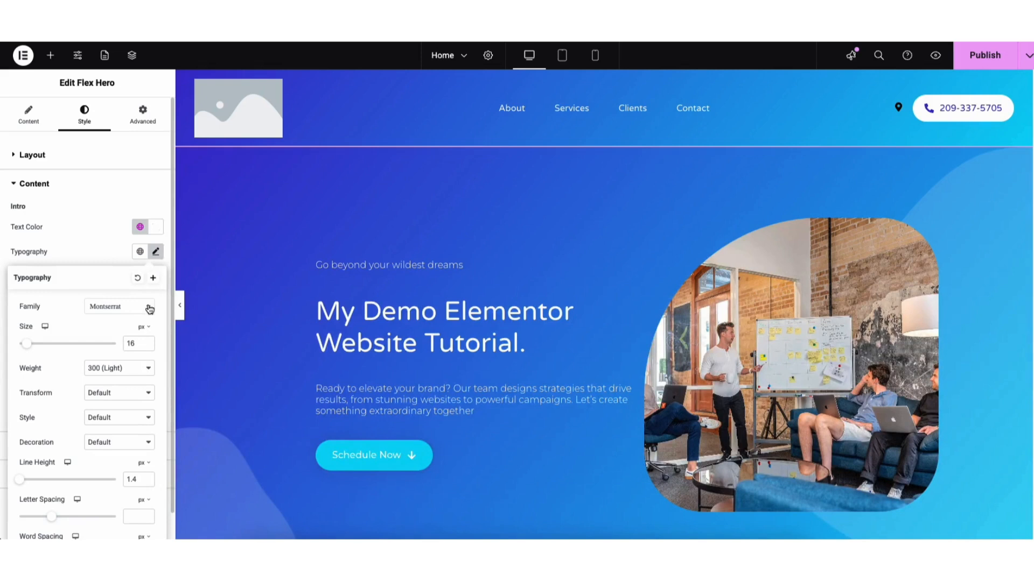
click(150, 310)
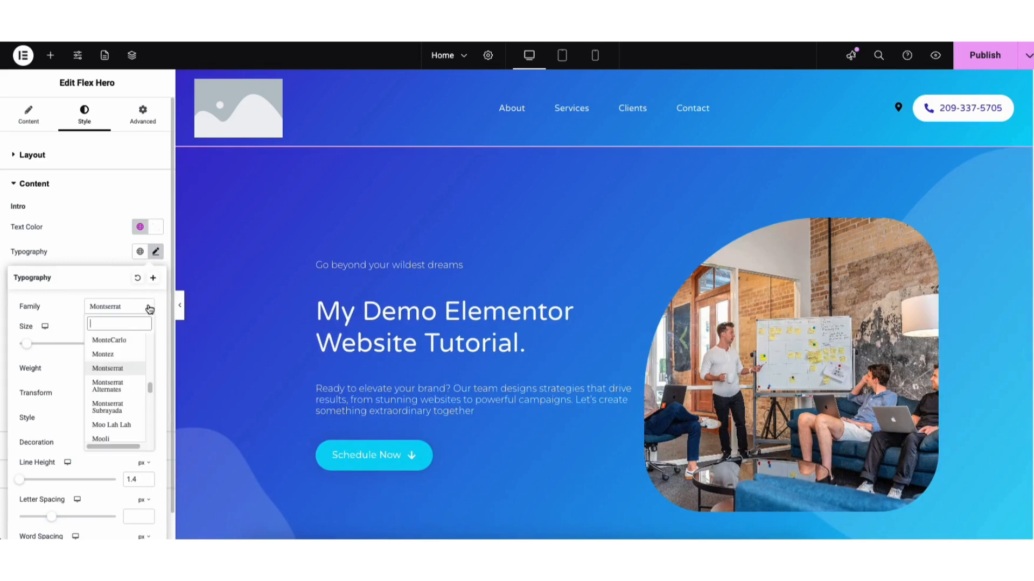
drag(151, 388, 152, 371)
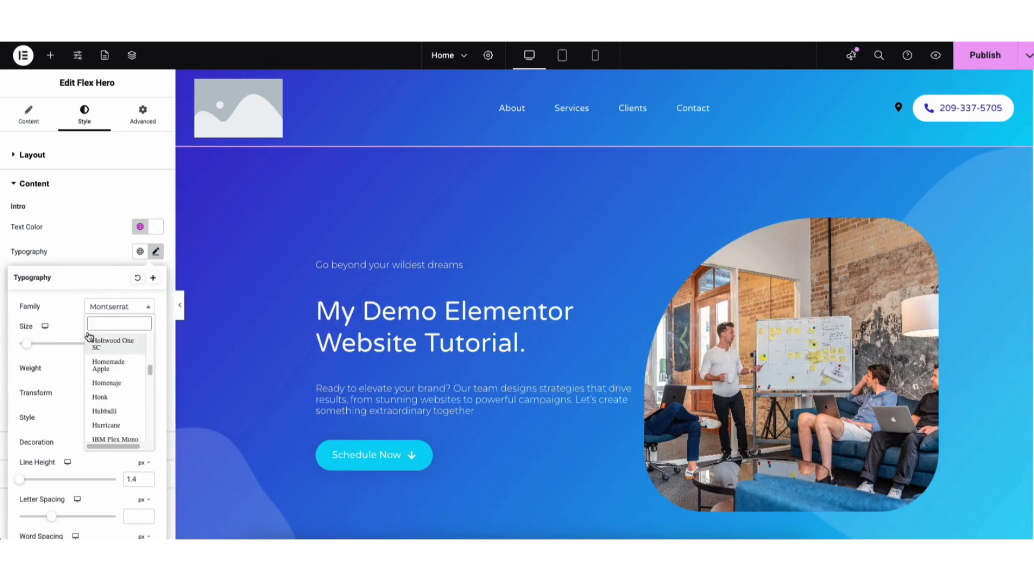
click(70, 323)
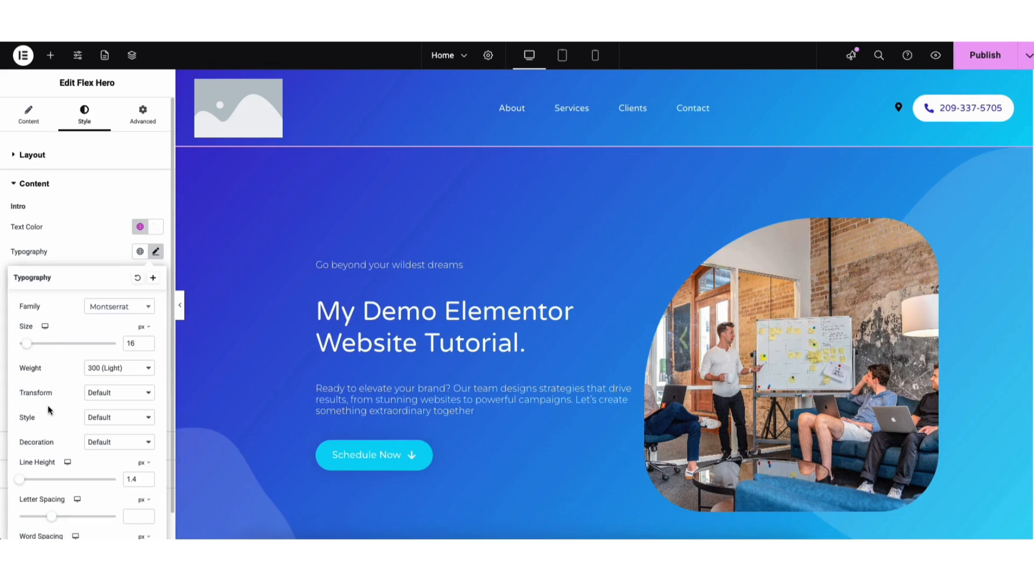
Step: Examine the primary CTA button's text, link options and icon library, leaving its settings as they are
click(29, 115)
click(48, 313)
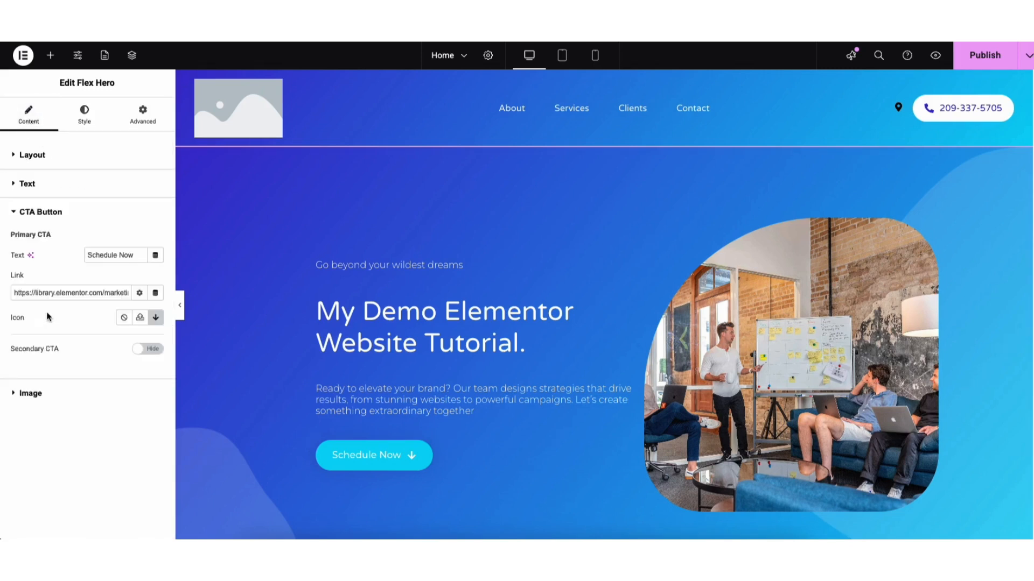
drag(86, 255, 134, 256)
click(126, 256)
click(140, 294)
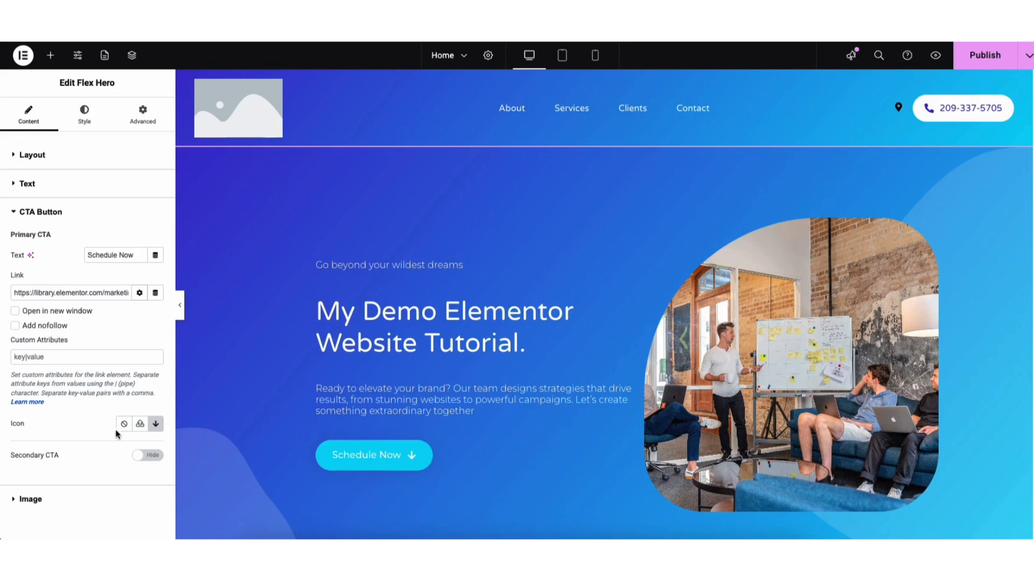
click(155, 424)
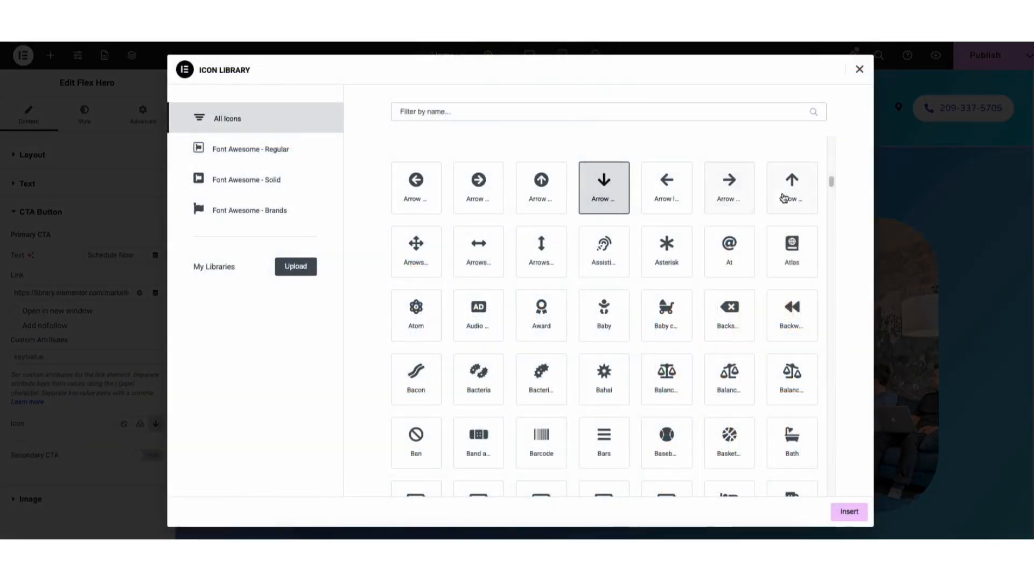
drag(832, 181, 831, 210)
click(859, 69)
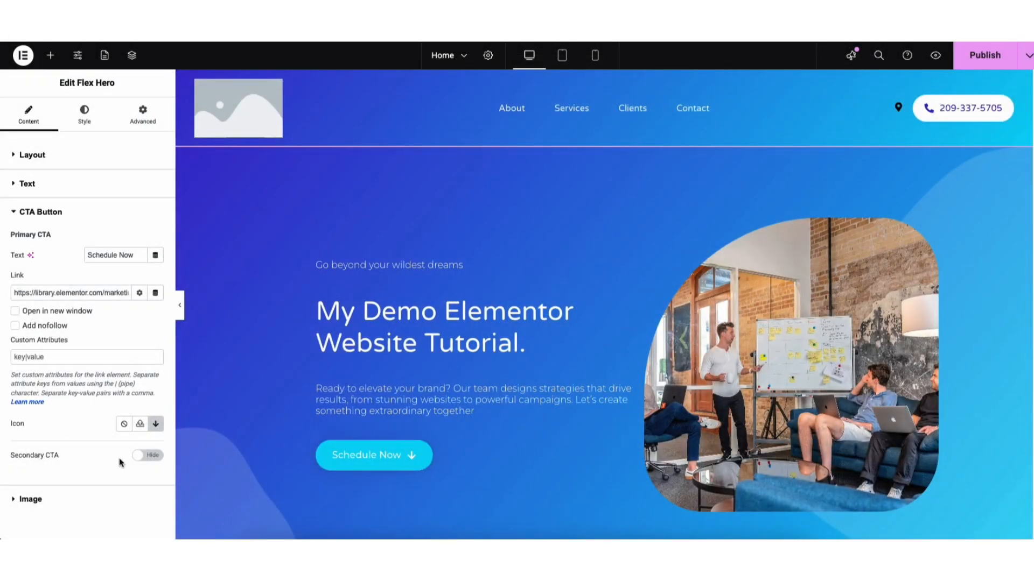
Step: Show the secondary CTA button in the hero section and look over its settings
click(143, 456)
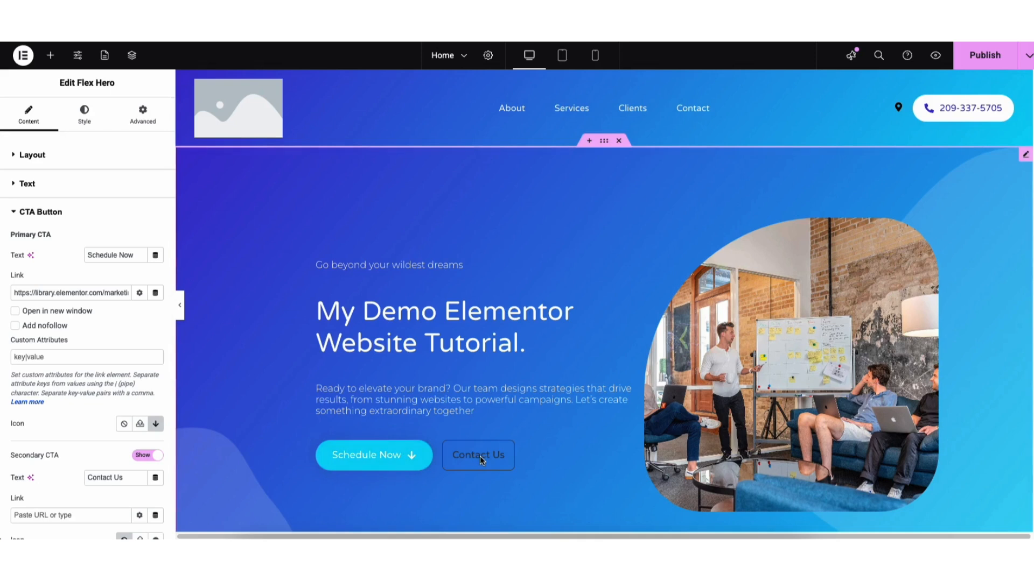
scroll(170, 315, down, 2)
scroll(170, 311, up, 2)
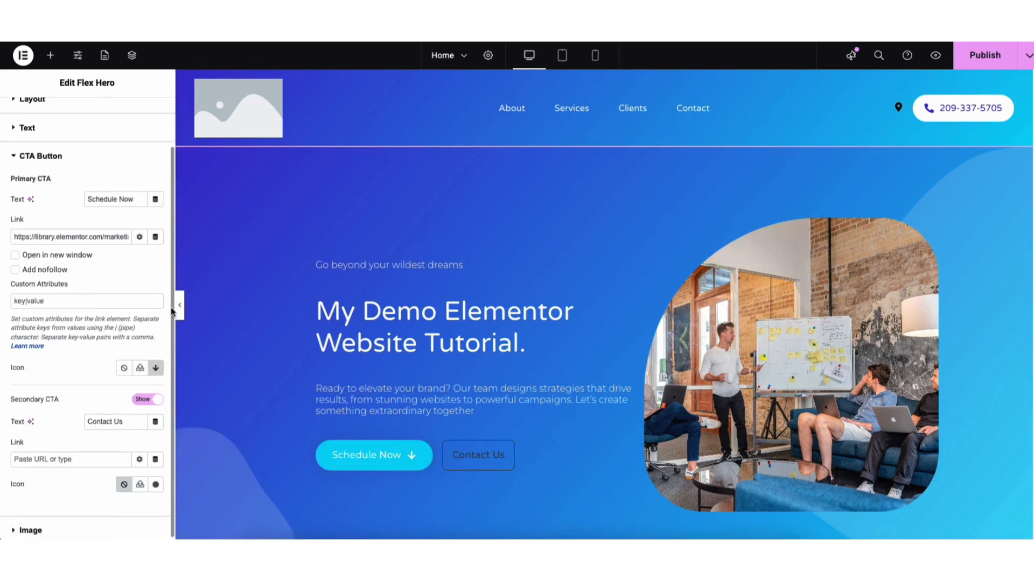
Step: Try the Link type on the primary CTA and switch it back to Button
click(91, 122)
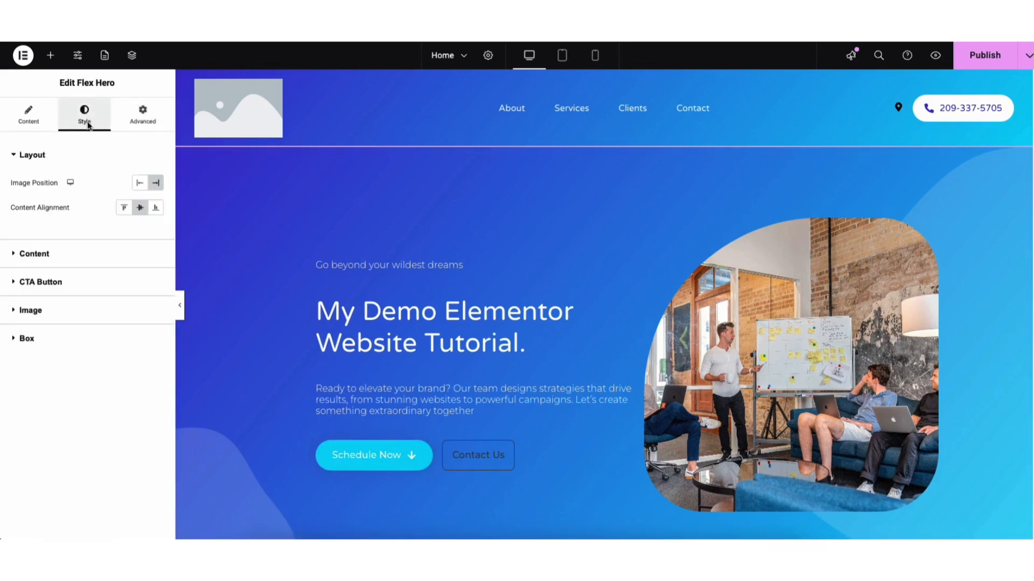
click(45, 284)
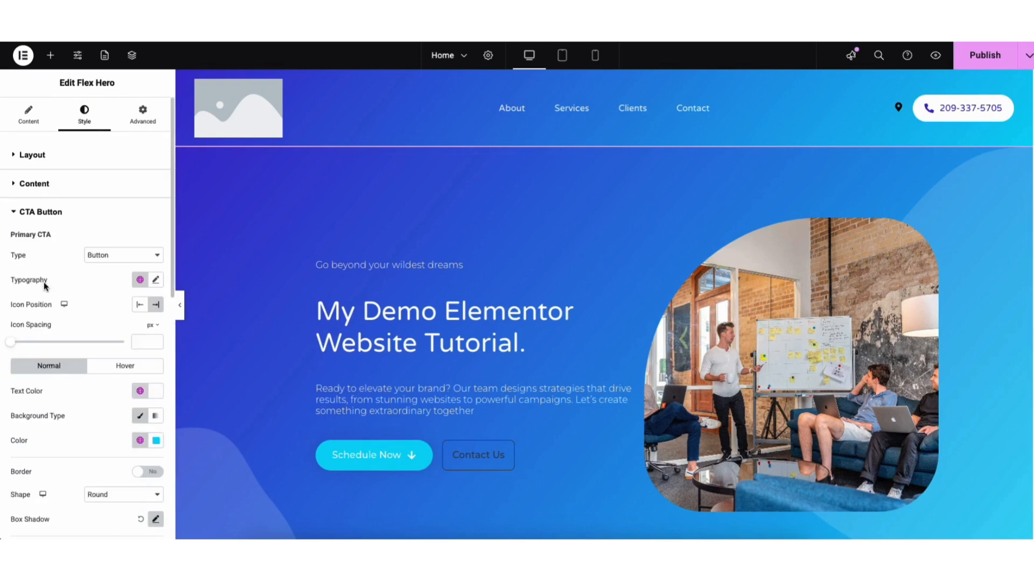
click(130, 258)
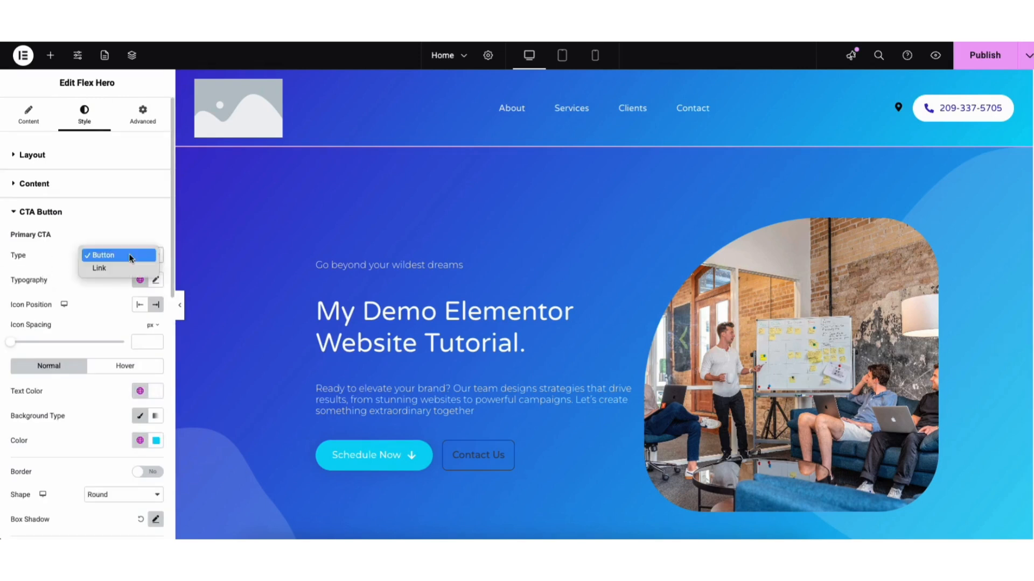
click(120, 269)
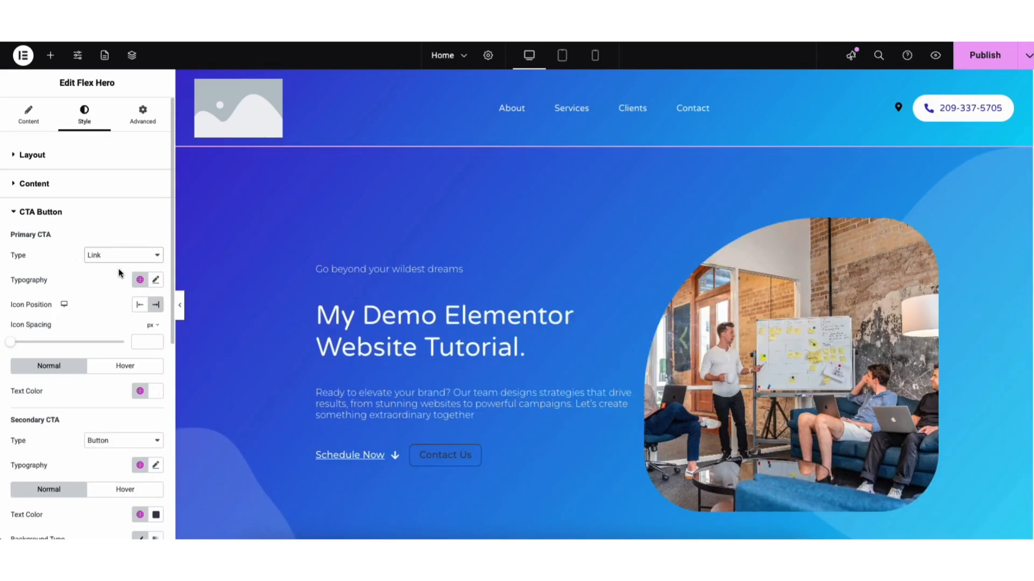
click(112, 255)
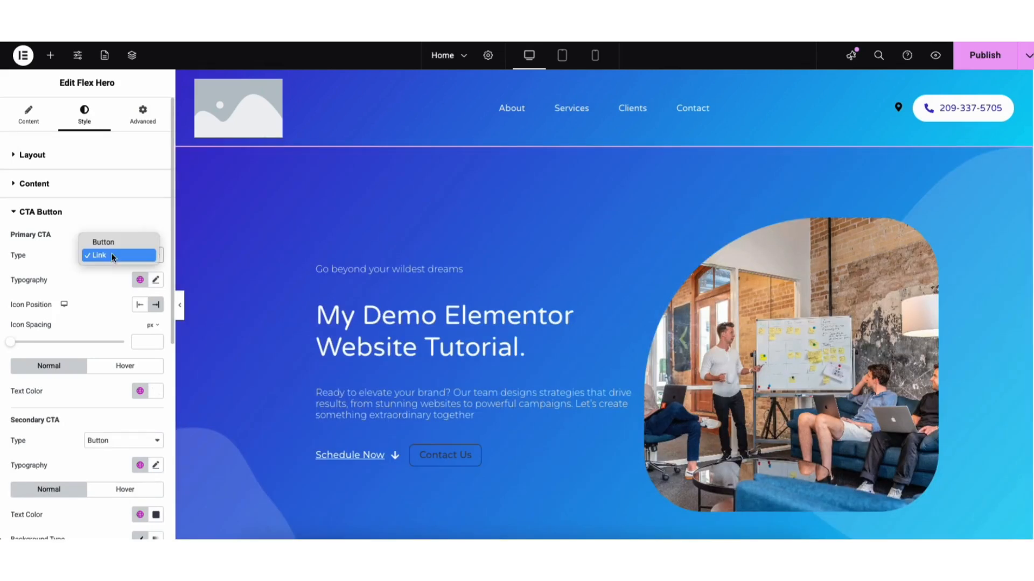
click(111, 246)
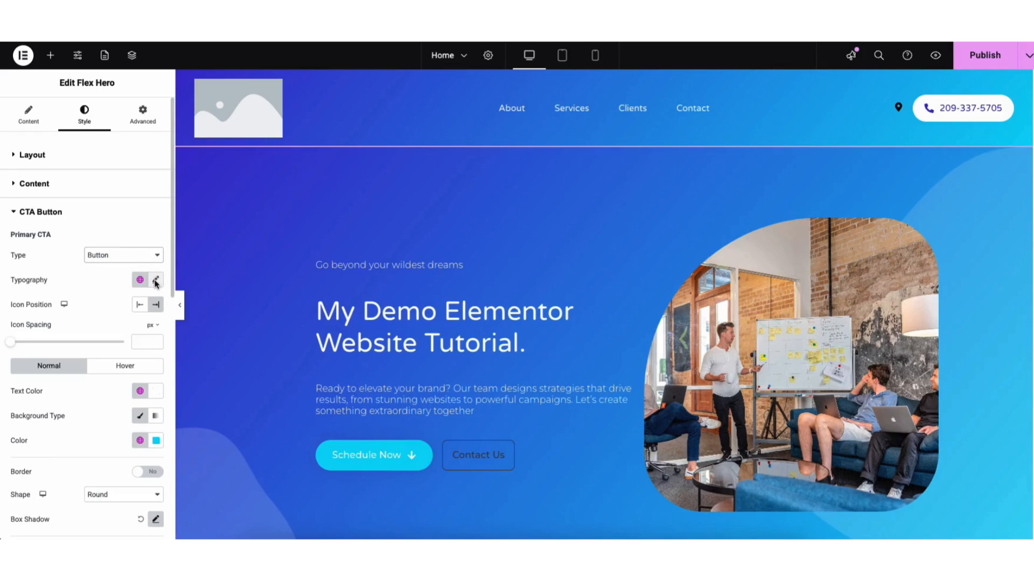
Step: Examine the primary CTA's typography settings and its hover-state styling options
click(156, 281)
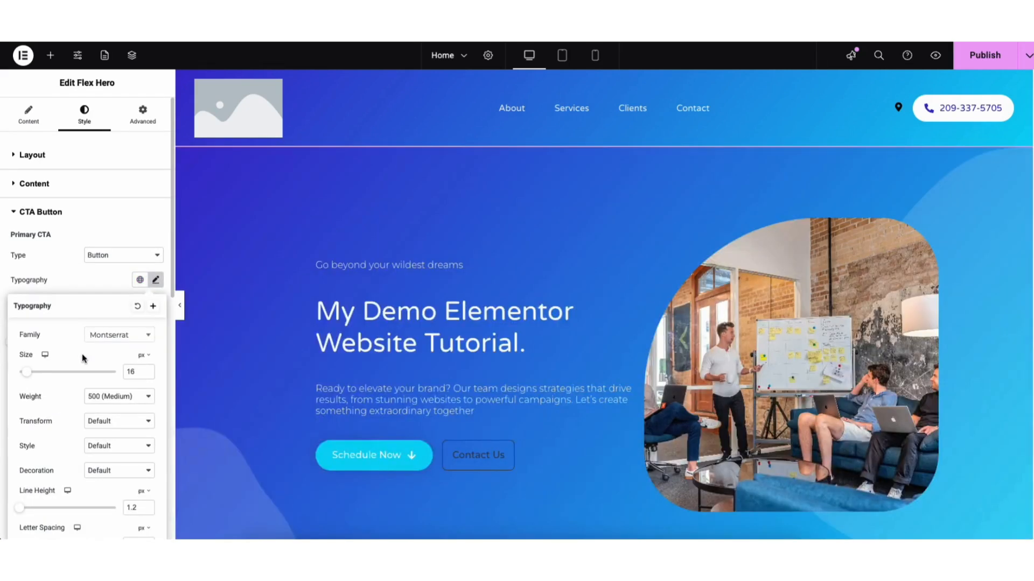
click(83, 279)
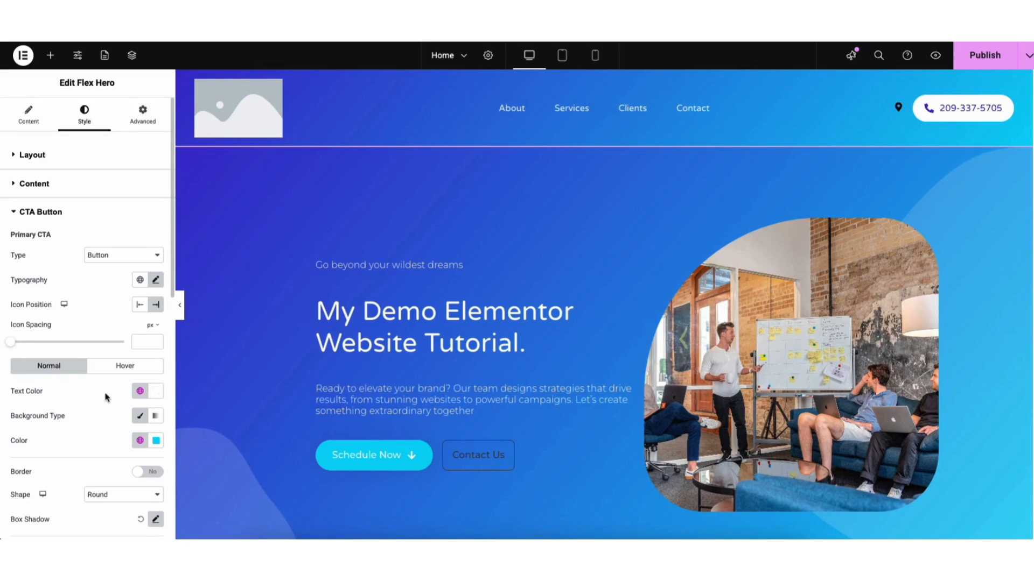
click(108, 367)
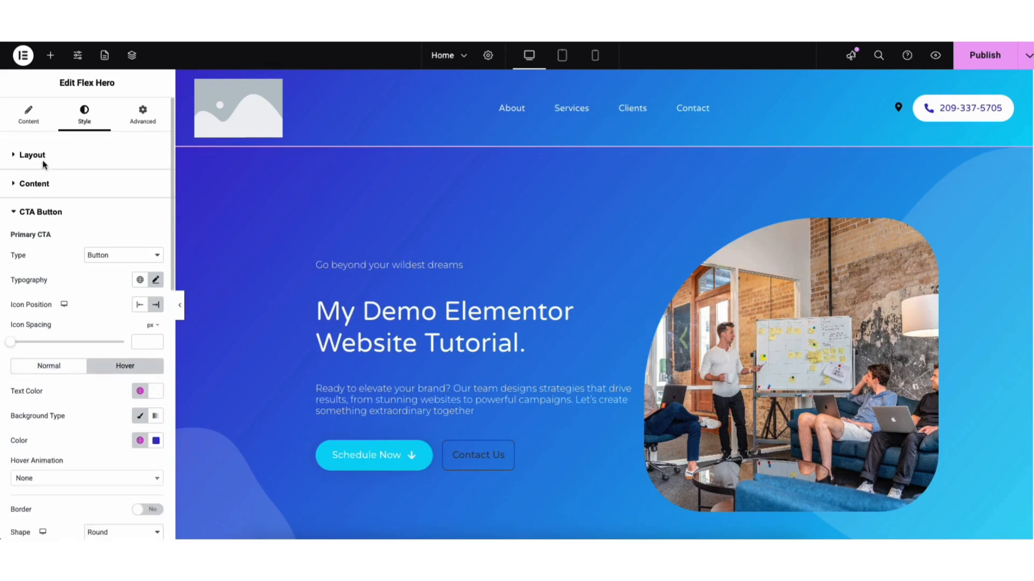
Step: Examine the hero image's upload option and media library, keeping hero-horizontal.jpg as the selected image
click(31, 114)
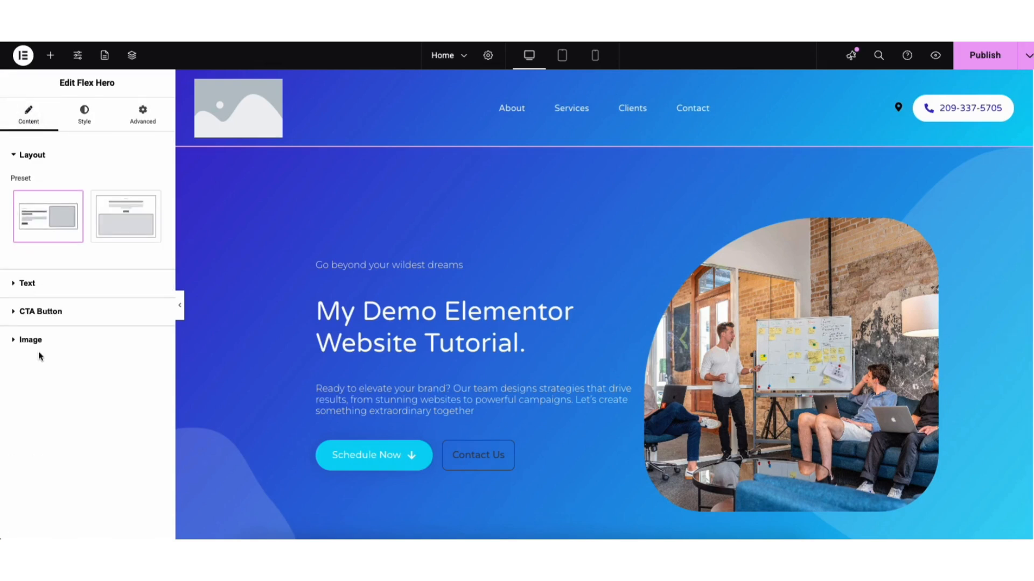
click(31, 340)
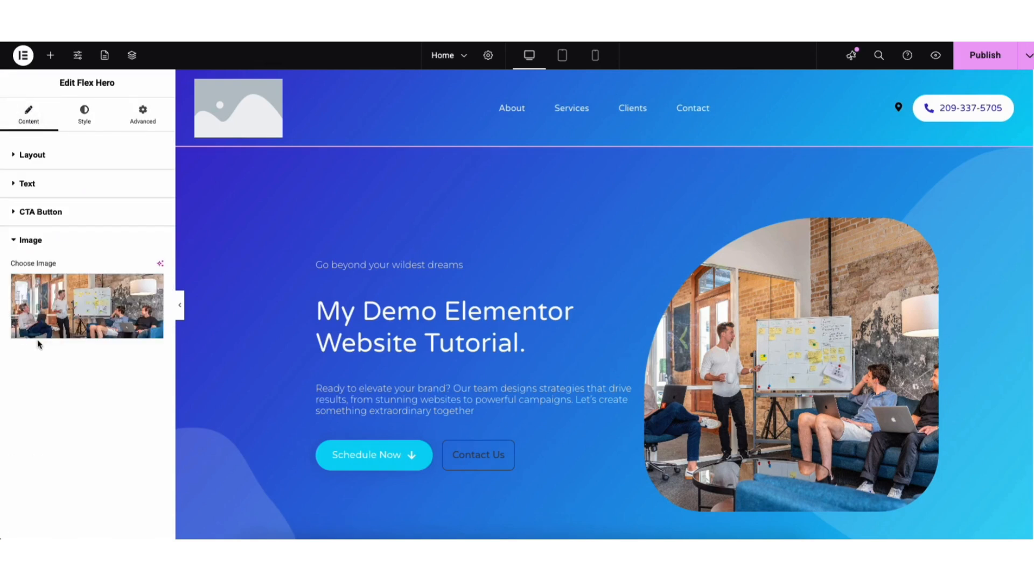
mouse_move(57, 326)
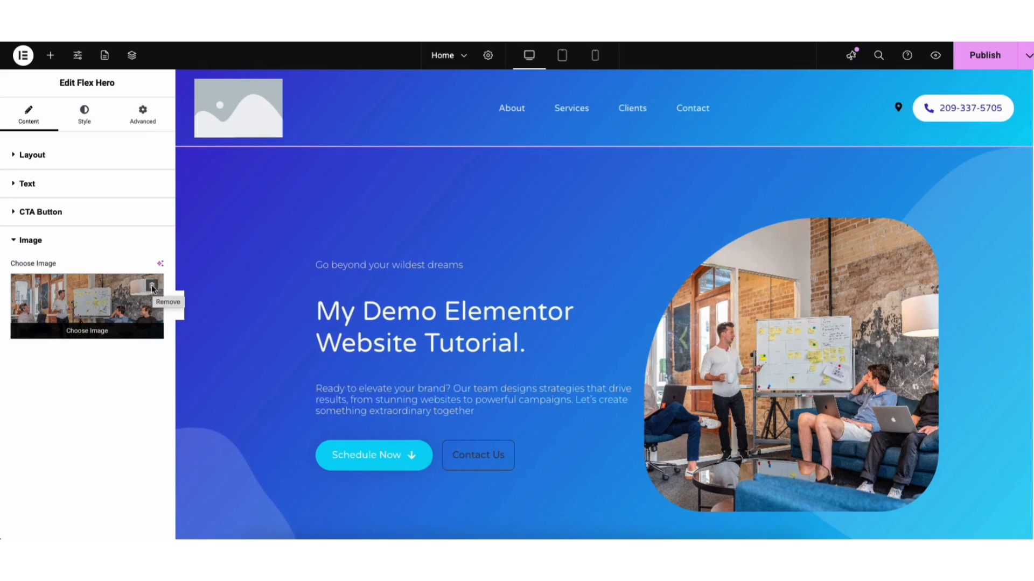
click(93, 331)
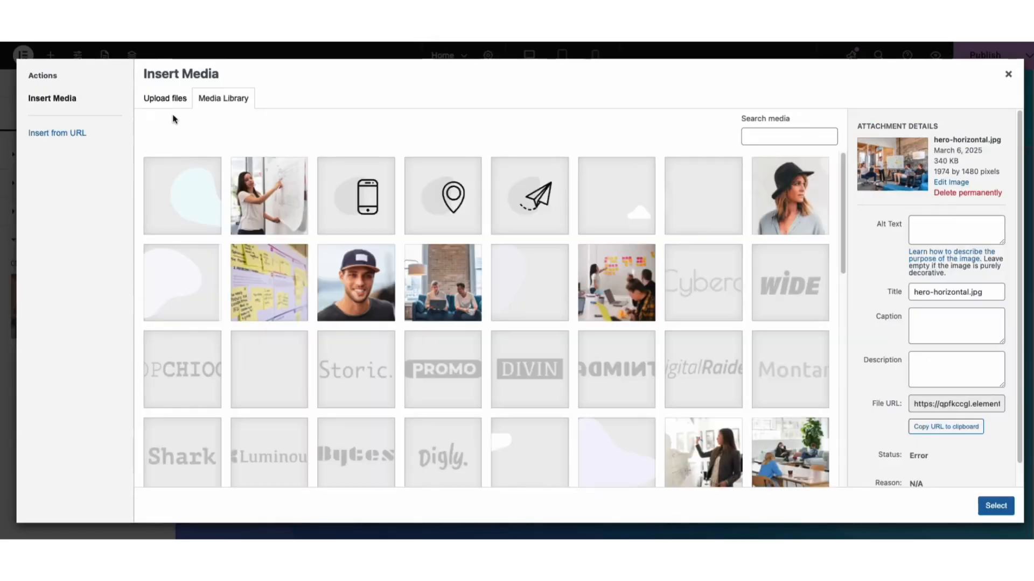
click(172, 98)
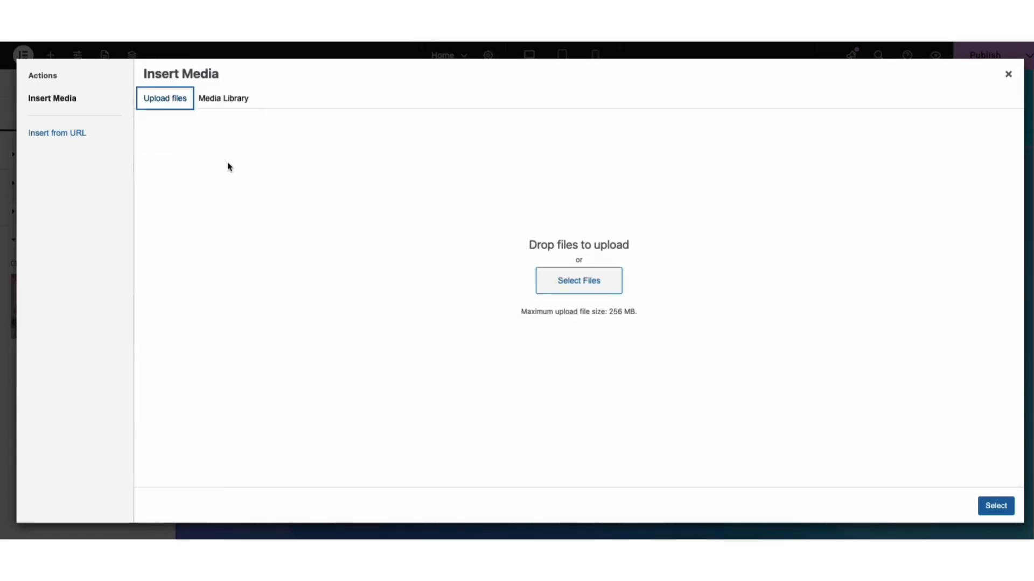
click(224, 104)
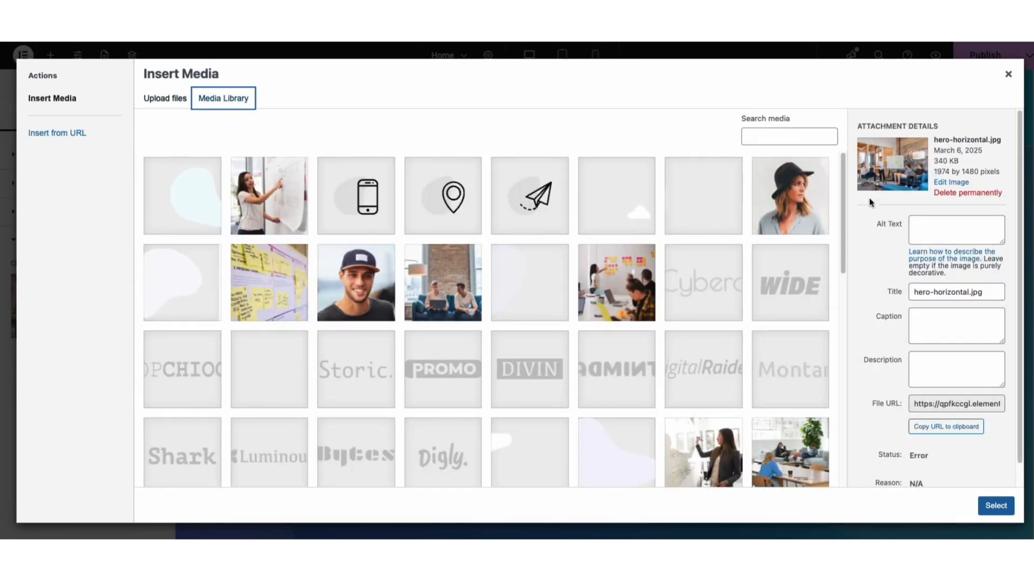
drag(845, 171, 822, 387)
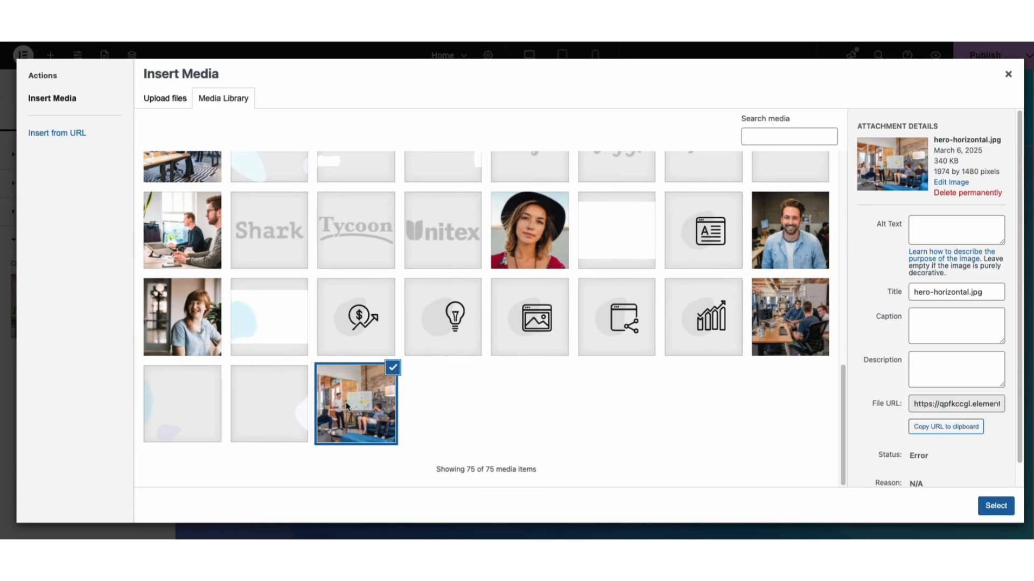
click(994, 508)
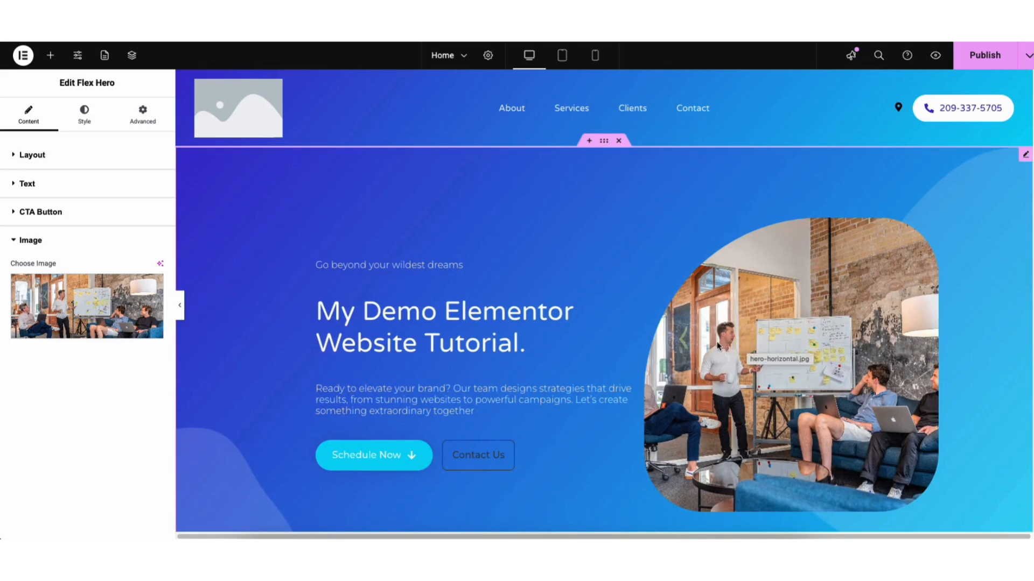
Step: Set the first gradient color of the hero box background to #3F2BD3
click(77, 111)
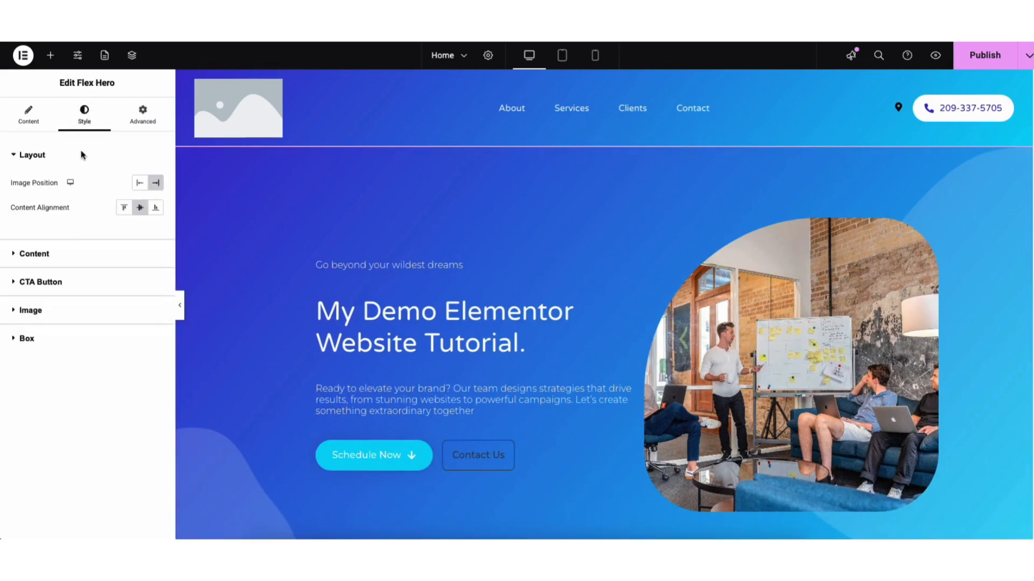
click(29, 339)
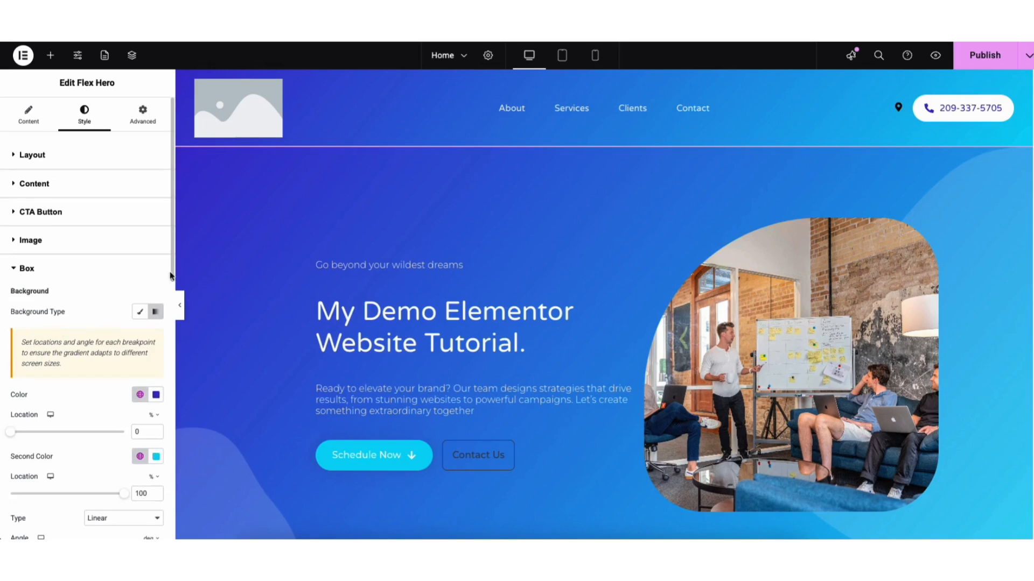
scroll(170, 259, down, 3)
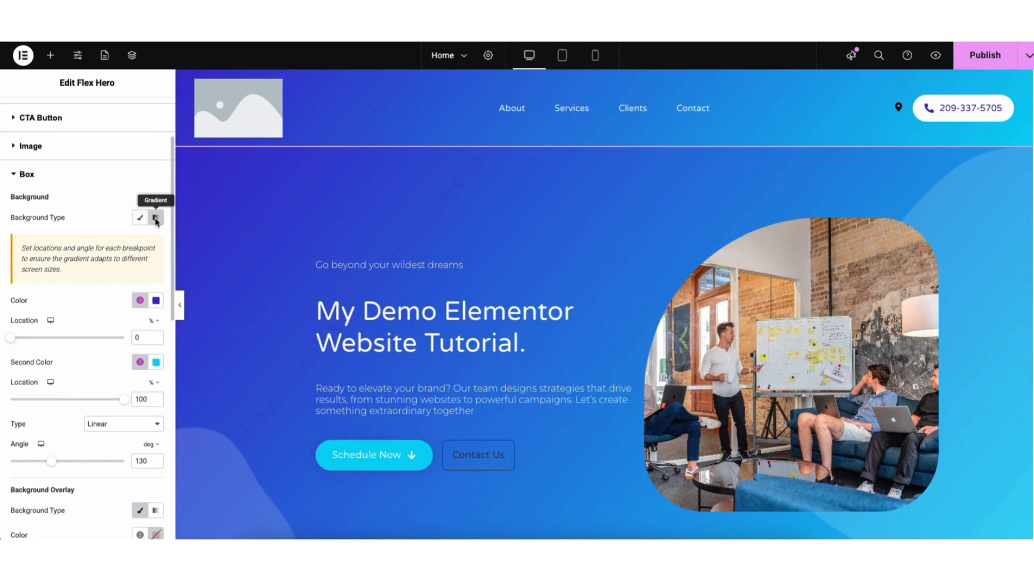
click(155, 301)
mouse_move(193, 360)
mouse_down()
mouse_move(216, 355)
mouse_move(196, 364)
mouse_up()
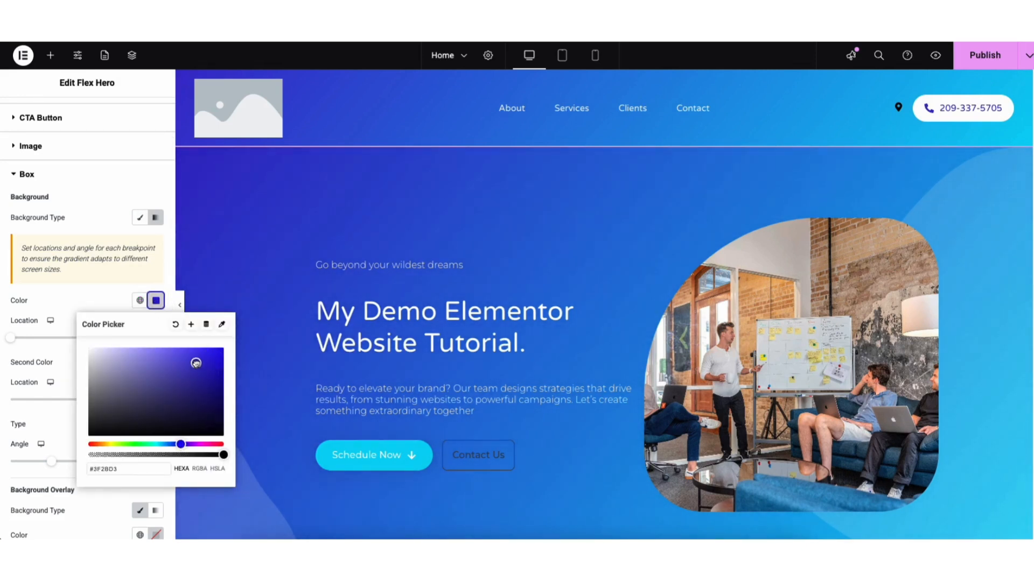
click(108, 300)
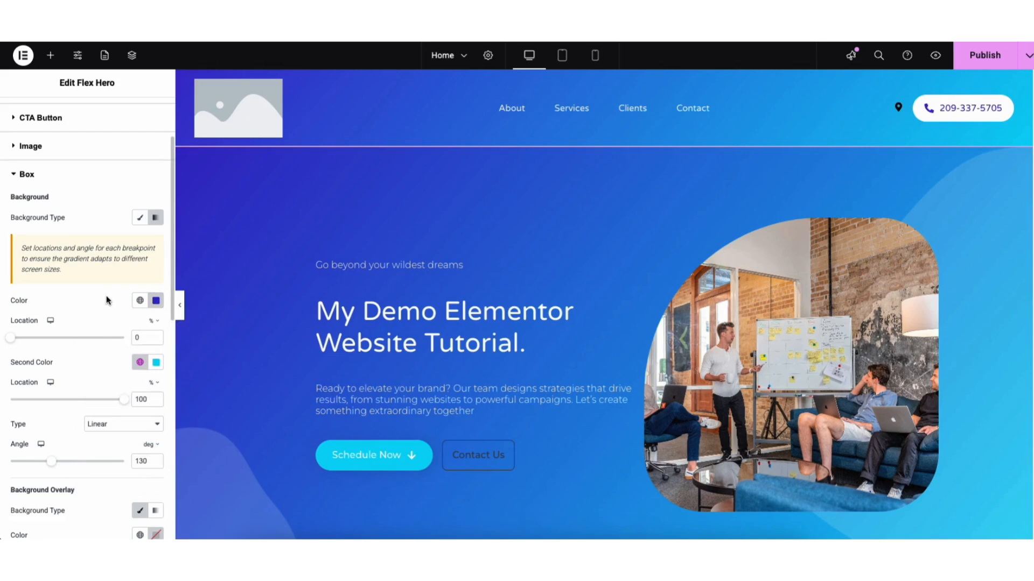
Step: Switch the hero box background from gradient to classic and set its color to #3A22EB
click(140, 218)
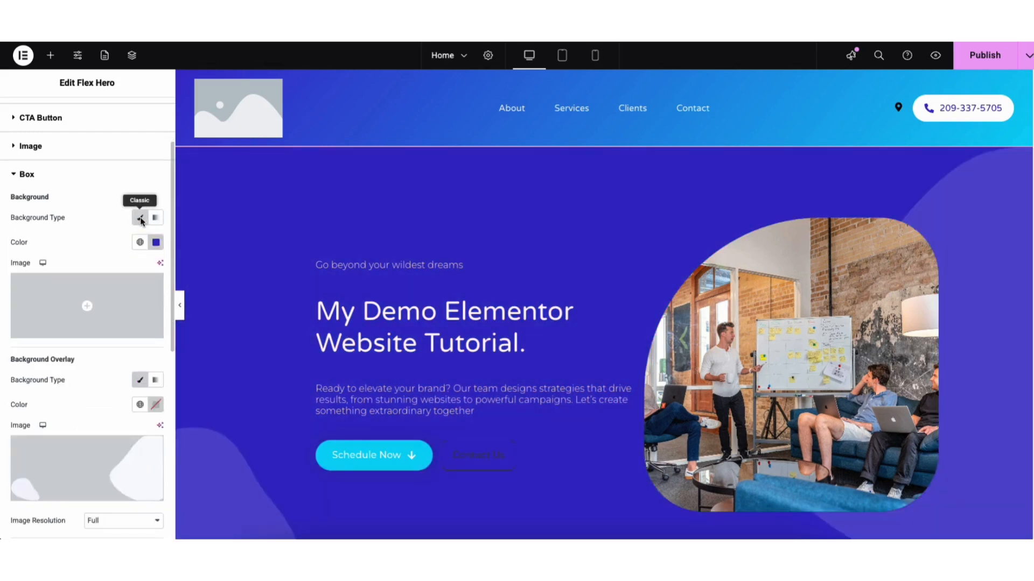
click(156, 242)
drag(163, 356, 204, 296)
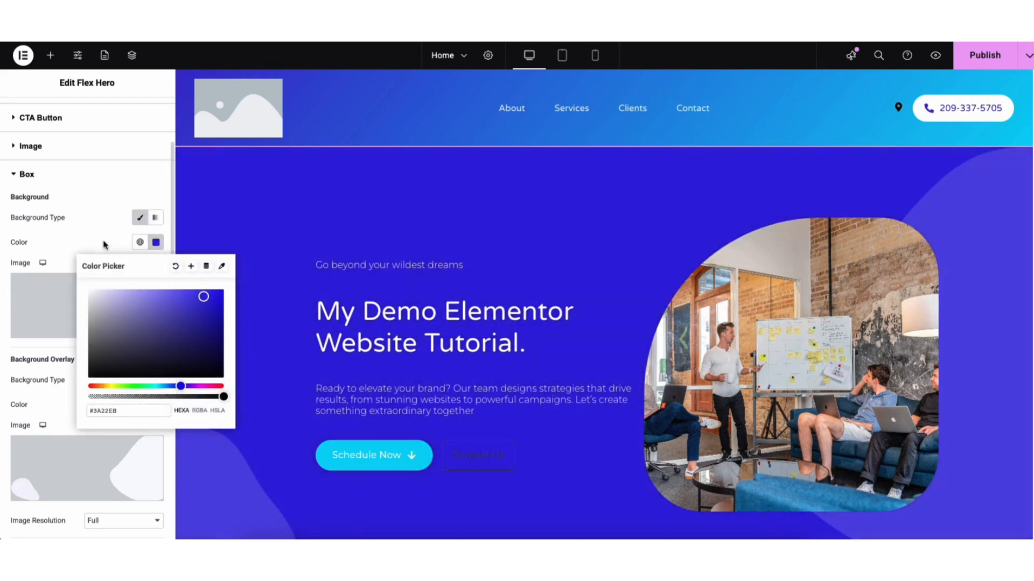
click(105, 243)
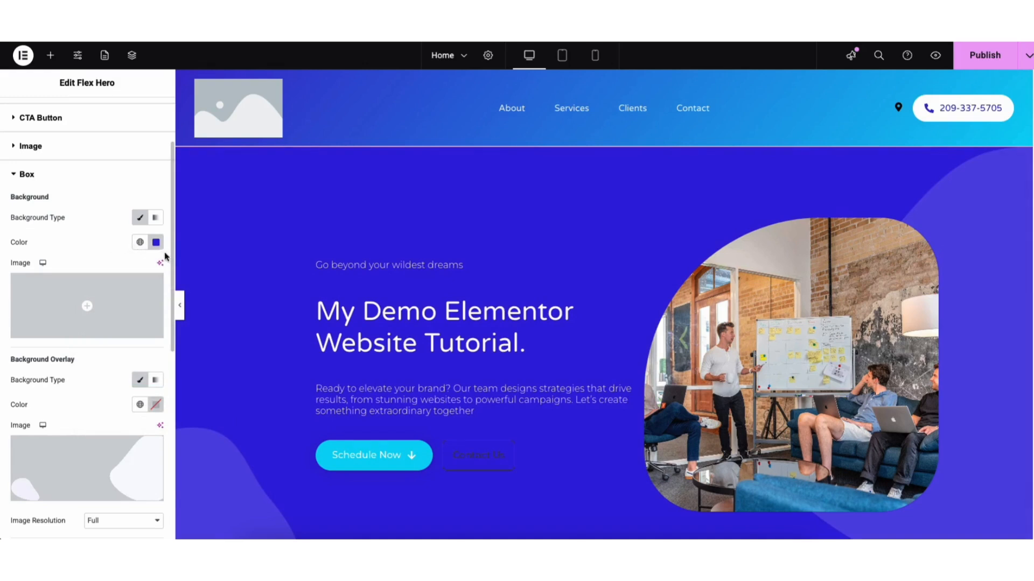
drag(170, 263, 170, 335)
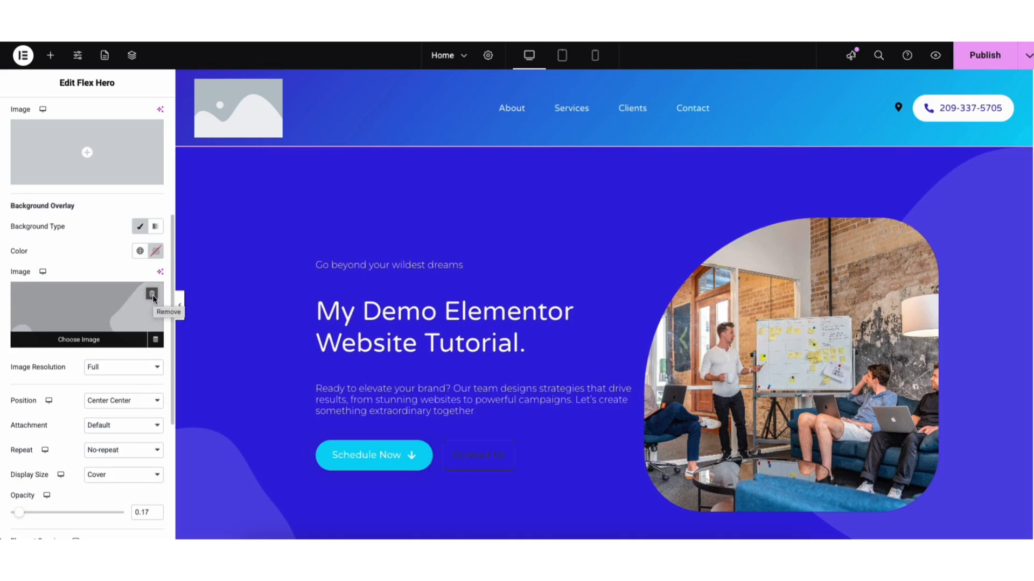
click(83, 335)
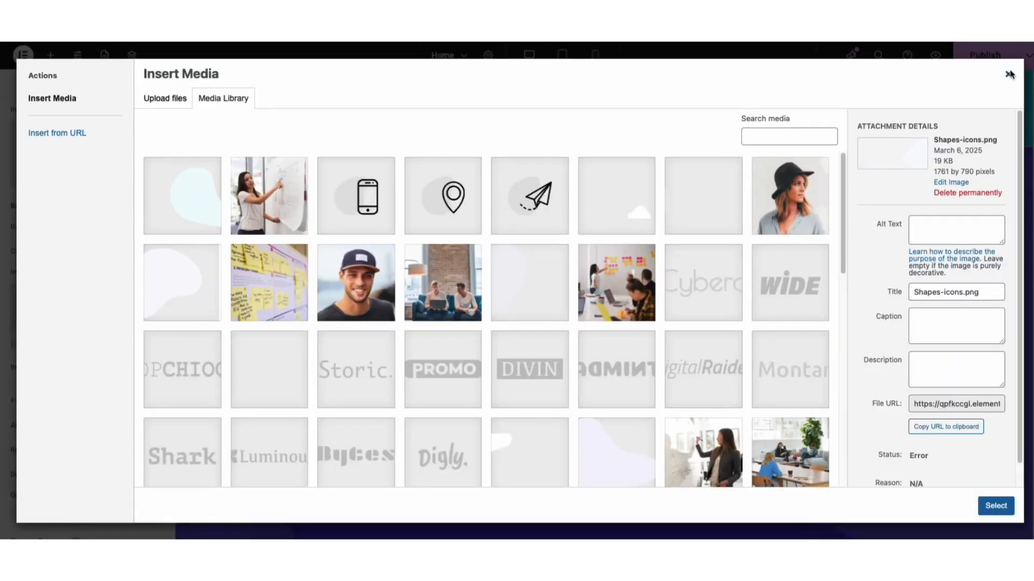
click(1008, 75)
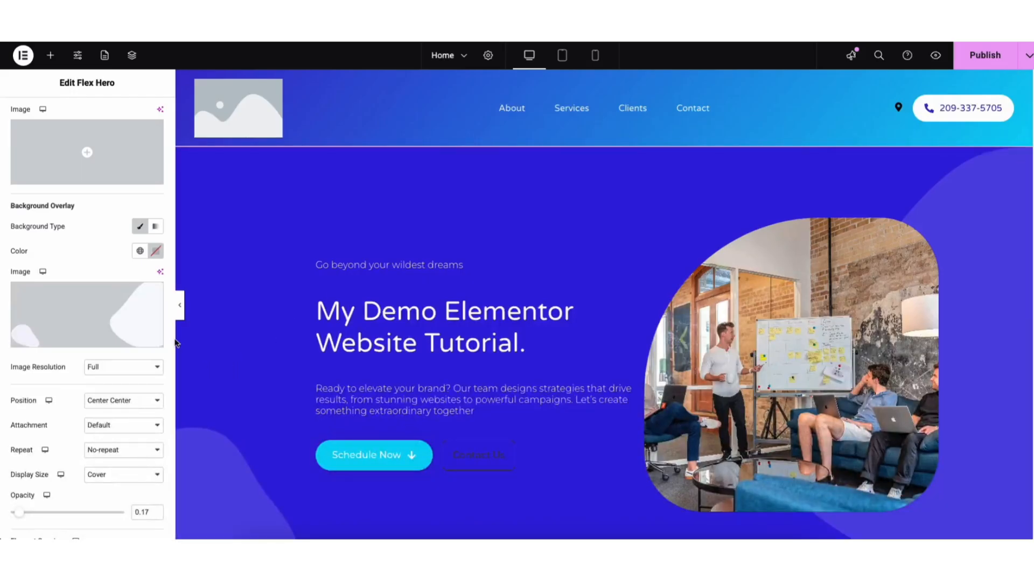
Step: Set the hero's background overlay opacity to 0.18 and replace the overlay image with Our-Clients-pic-1.png
scroll(86, 377, down, 2)
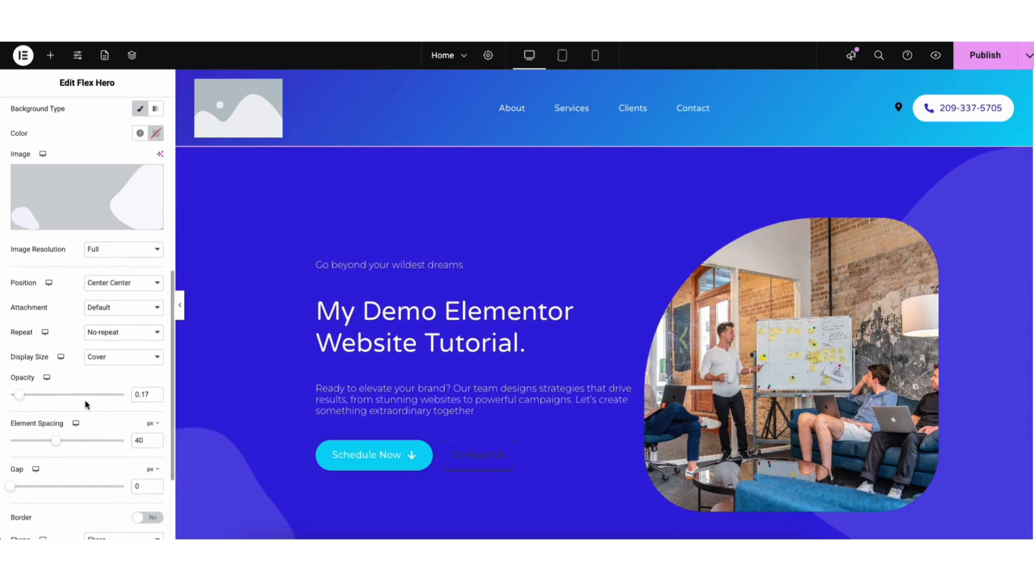
mouse_move(23, 398)
mouse_down()
mouse_move(92, 397)
mouse_move(26, 399)
mouse_up()
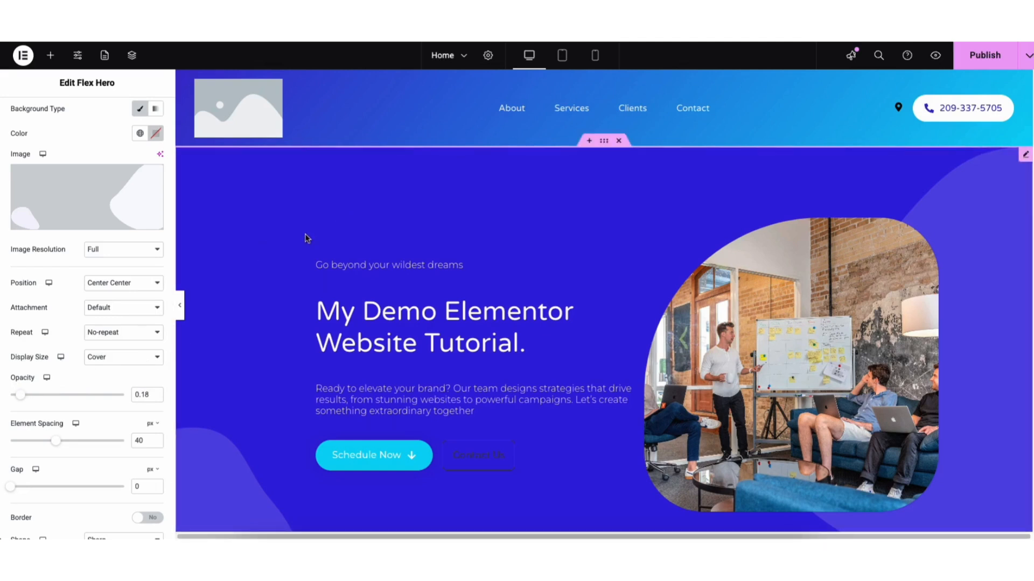
drag(171, 356, 176, 294)
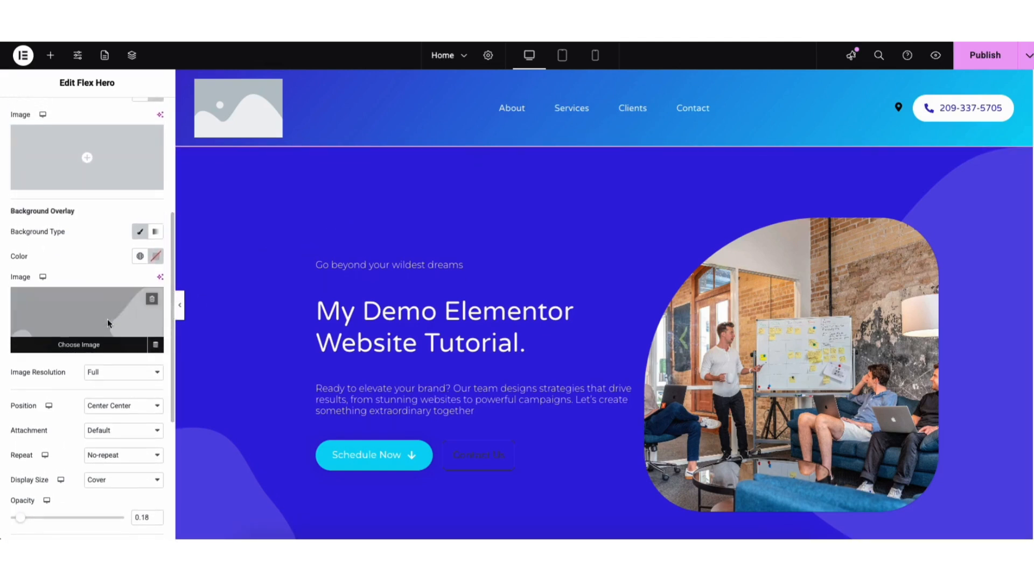
click(73, 331)
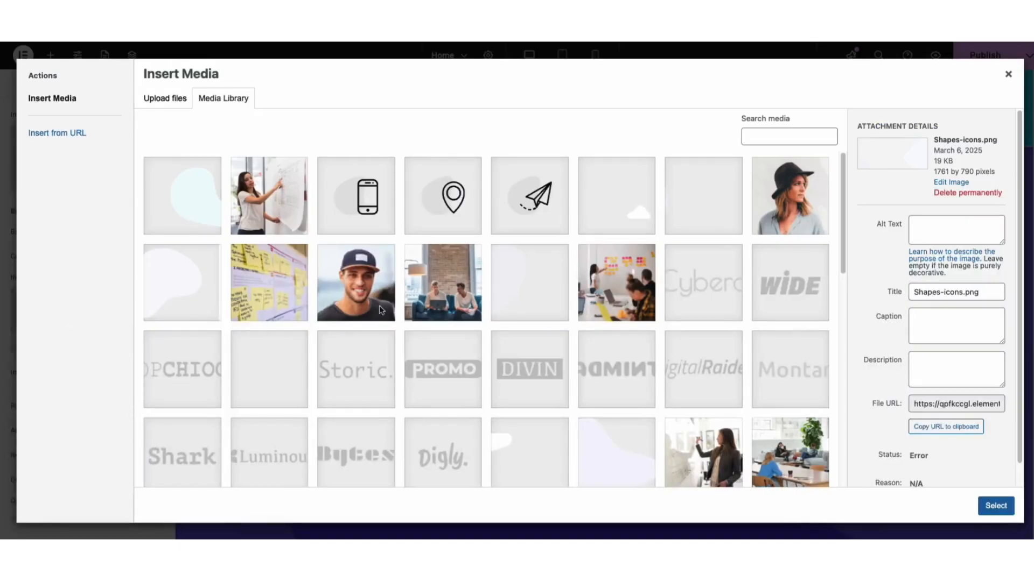
click(436, 285)
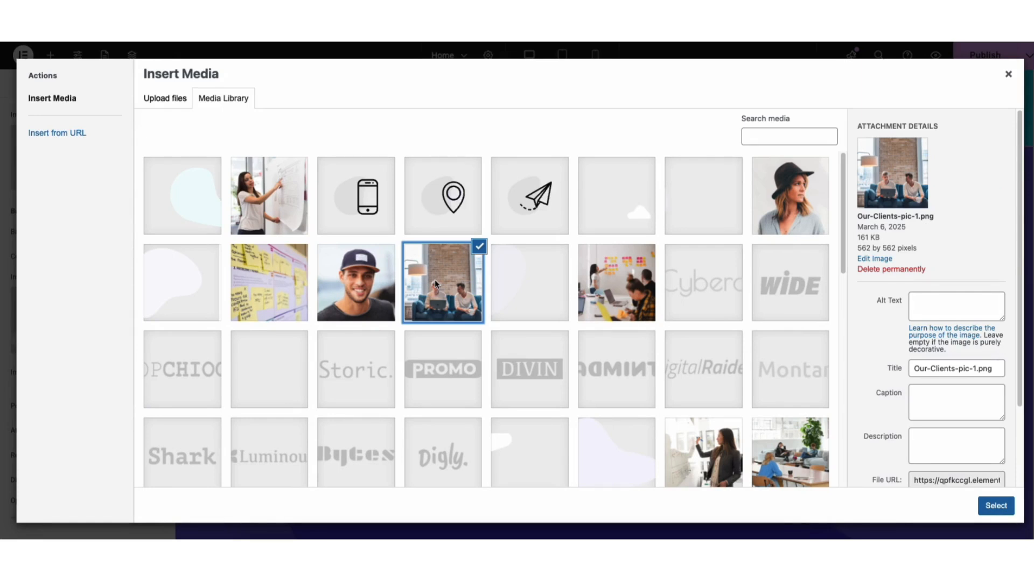
click(995, 506)
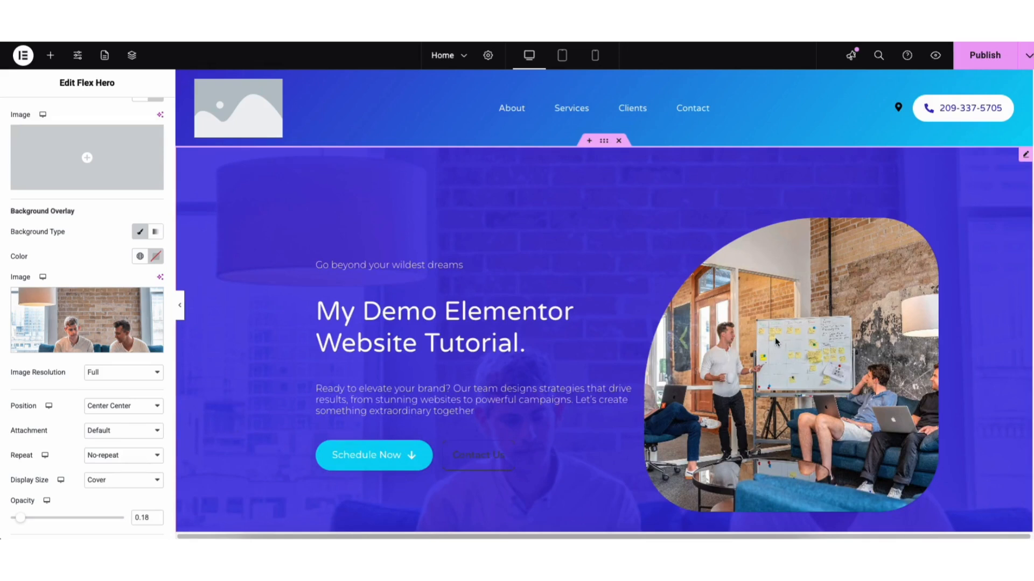
Step: Remove the foreground image of the team at the whiteboard from the hero section
scroll(64, 162, up, 5)
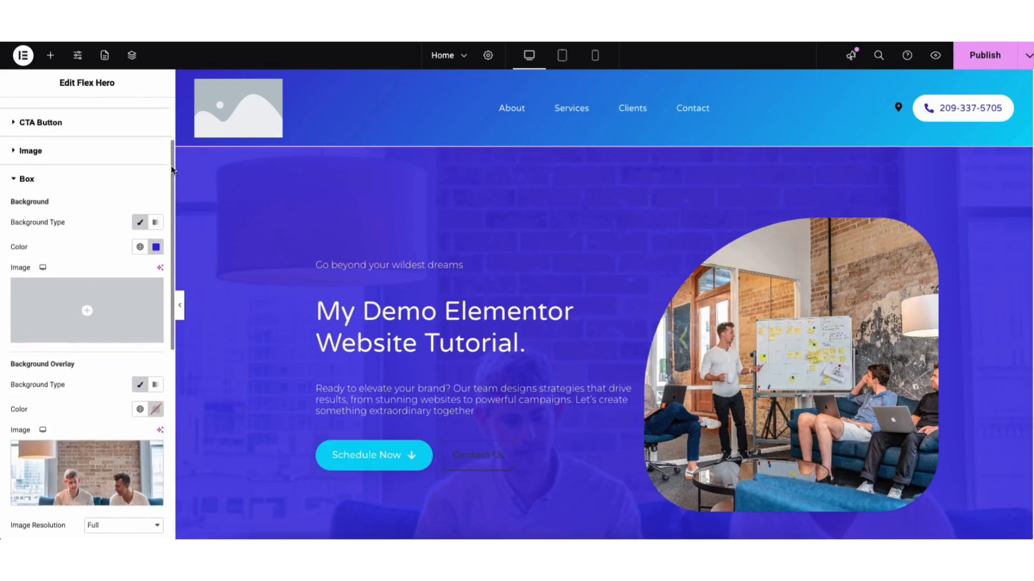
click(36, 116)
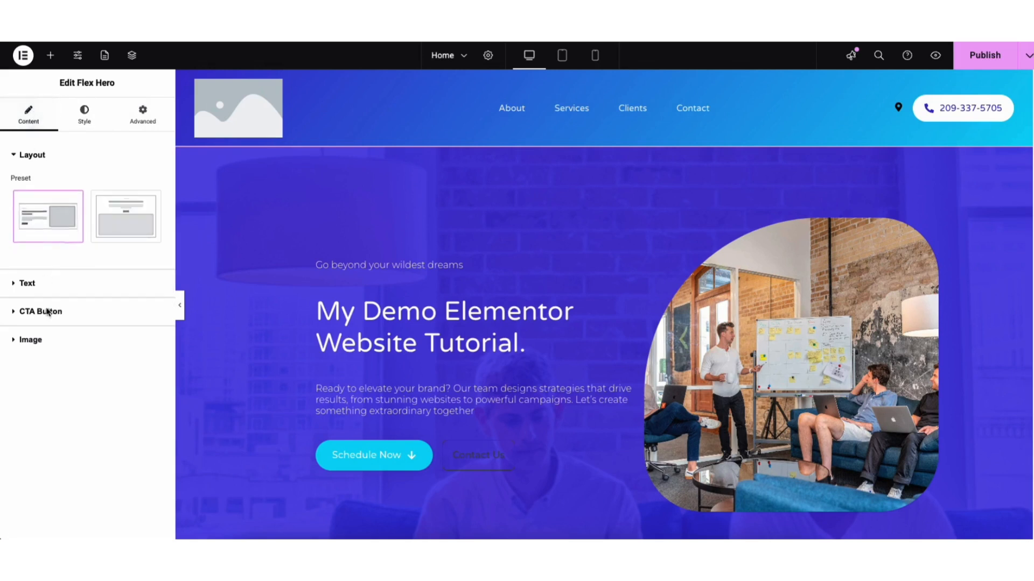
click(37, 339)
mouse_move(66, 321)
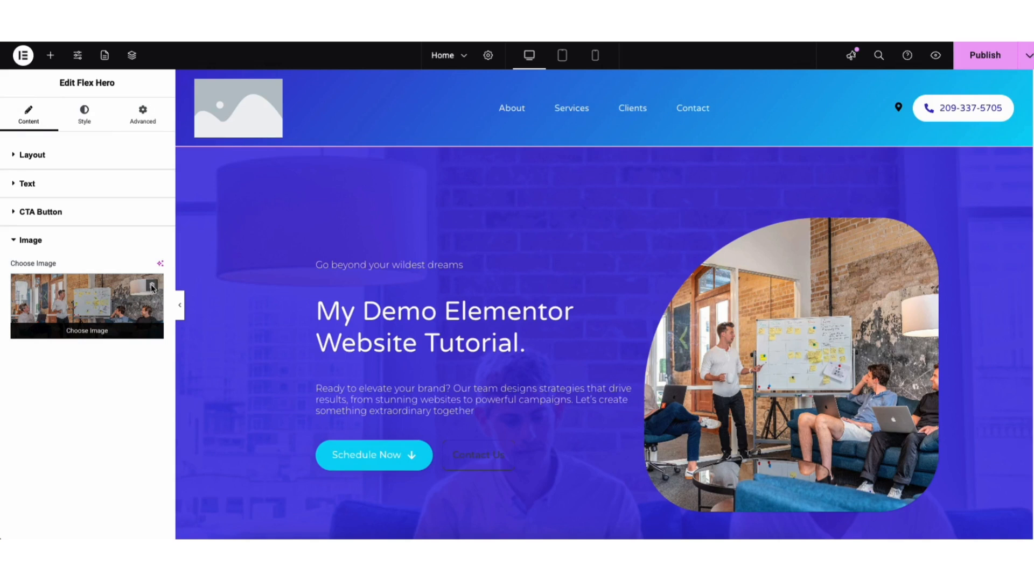
click(152, 287)
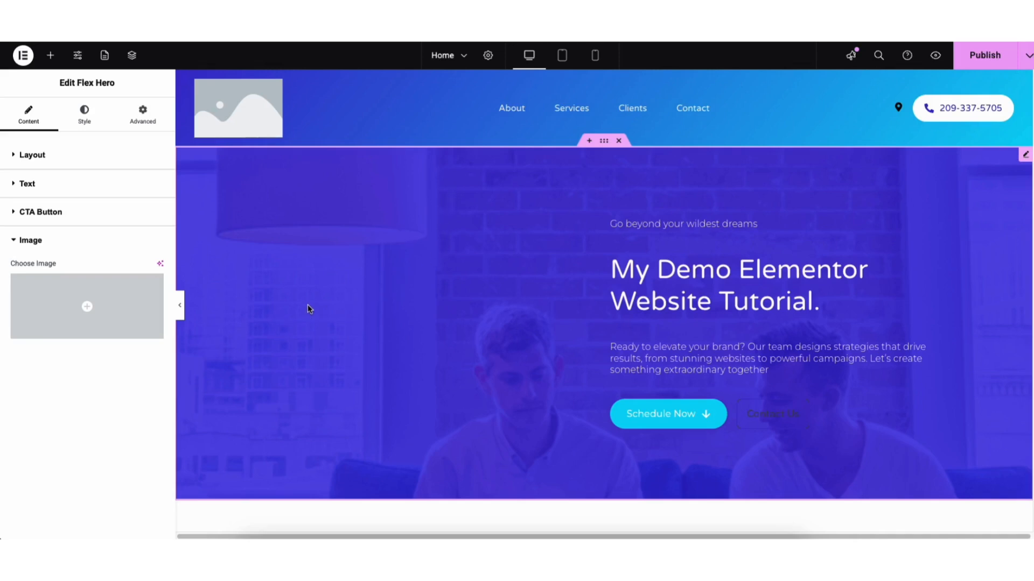
Step: Set the hero box's background color to dark grey #262627
click(84, 115)
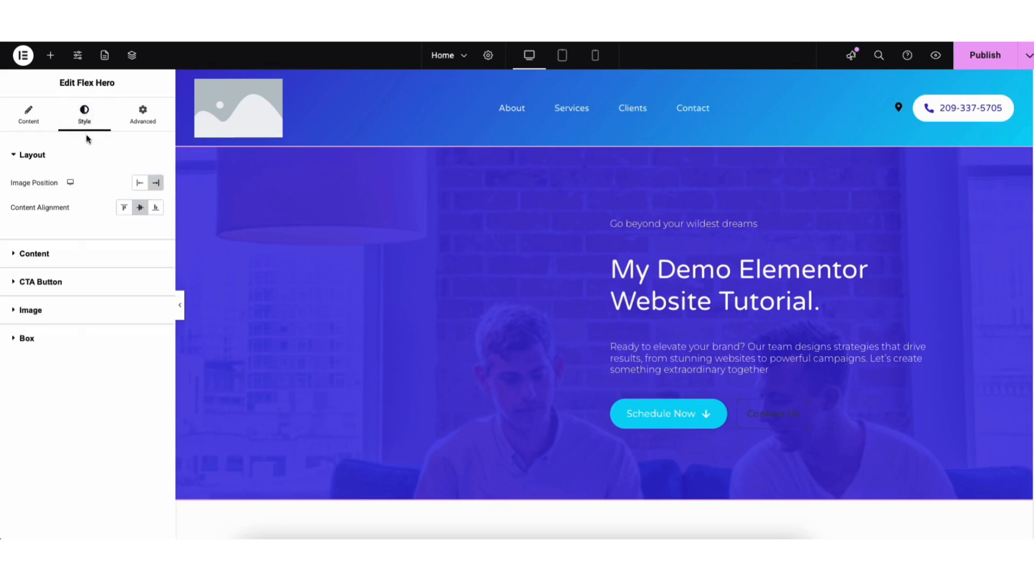
click(38, 342)
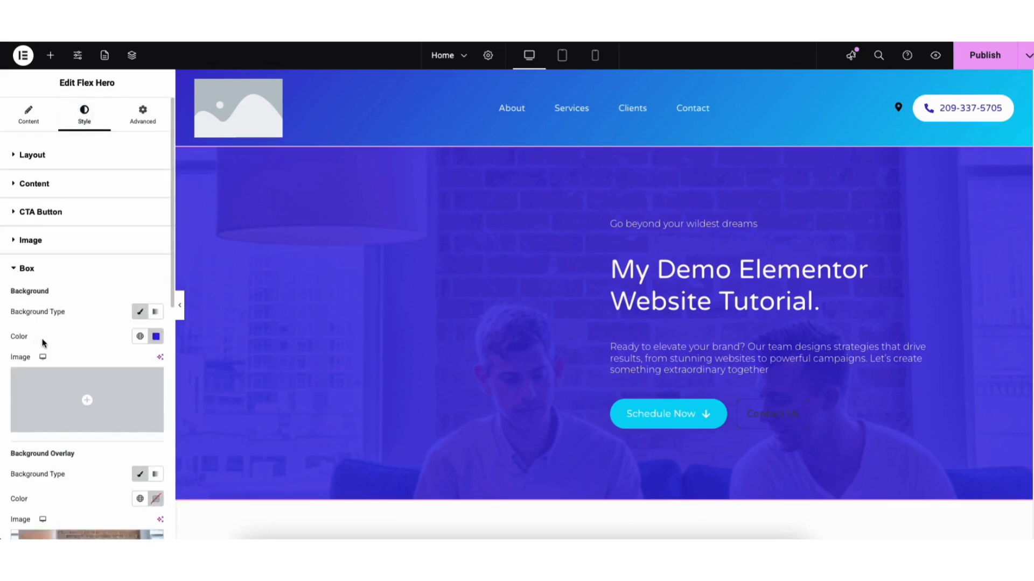
scroll(161, 273, down, 3)
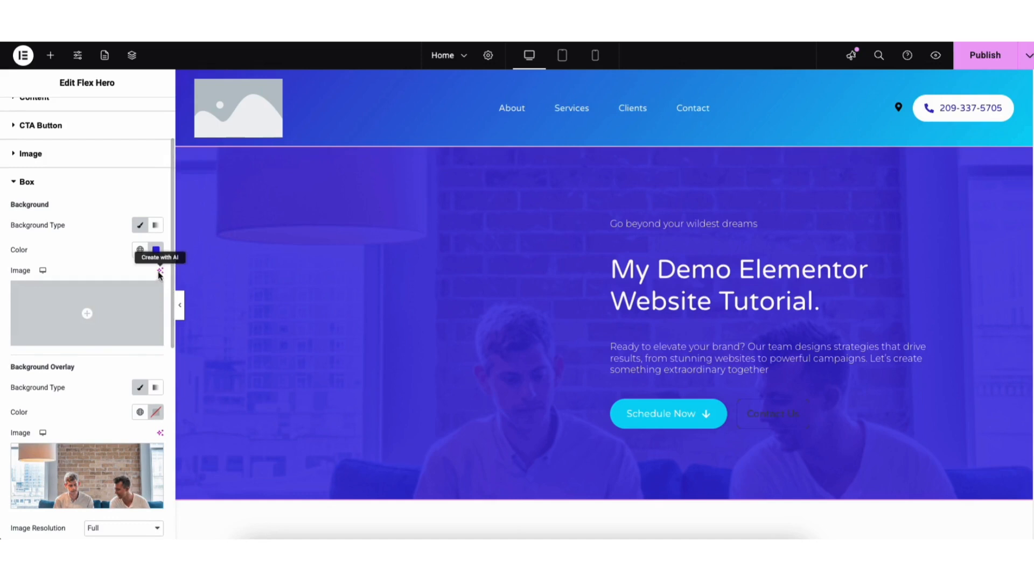
click(155, 250)
drag(202, 304, 93, 371)
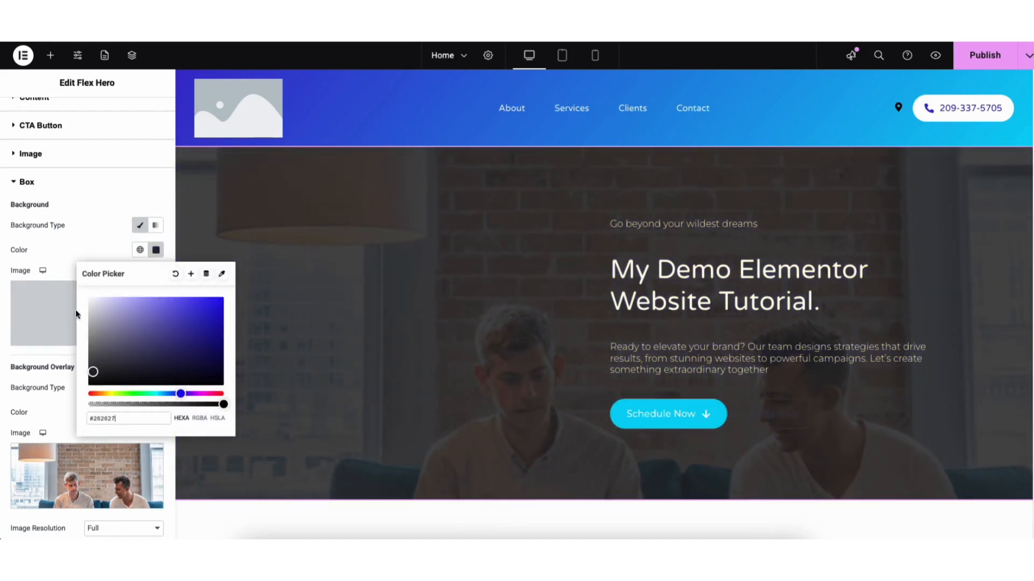
click(67, 261)
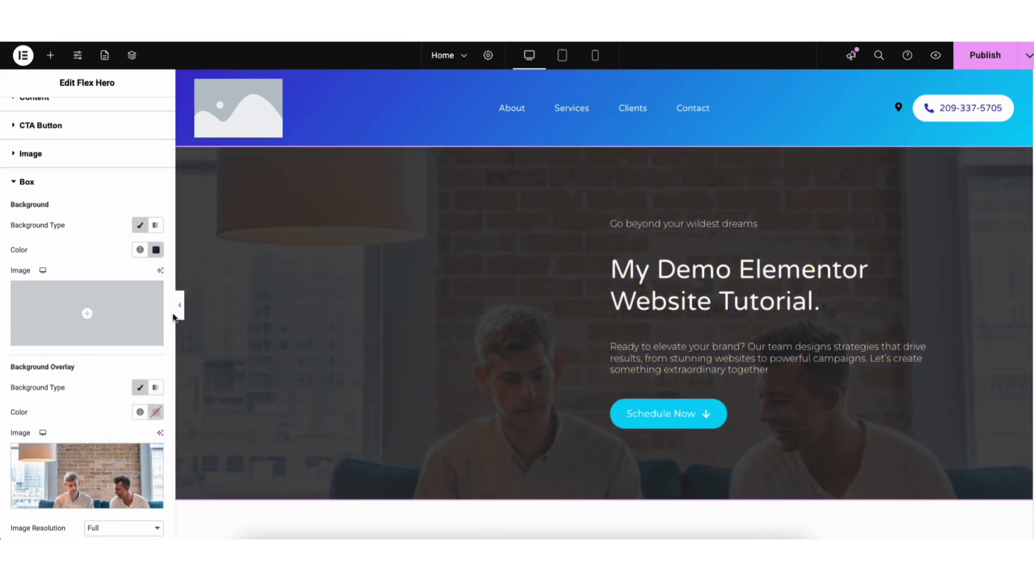
Step: Set the hero's background overlay opacity to 0.17
drag(173, 310, 172, 437)
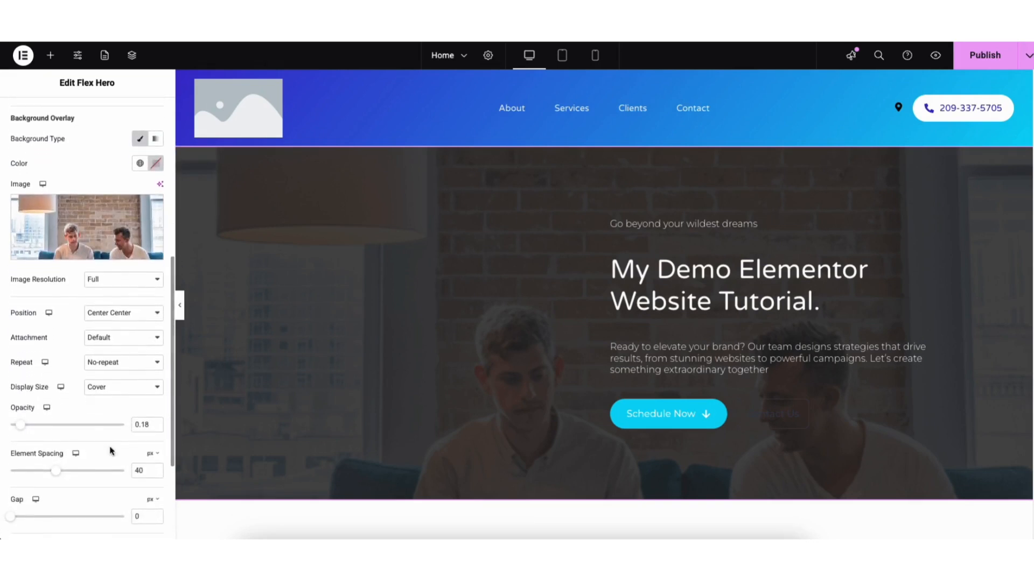
mouse_move(19, 425)
mouse_down()
mouse_move(115, 429)
mouse_move(19, 429)
mouse_up()
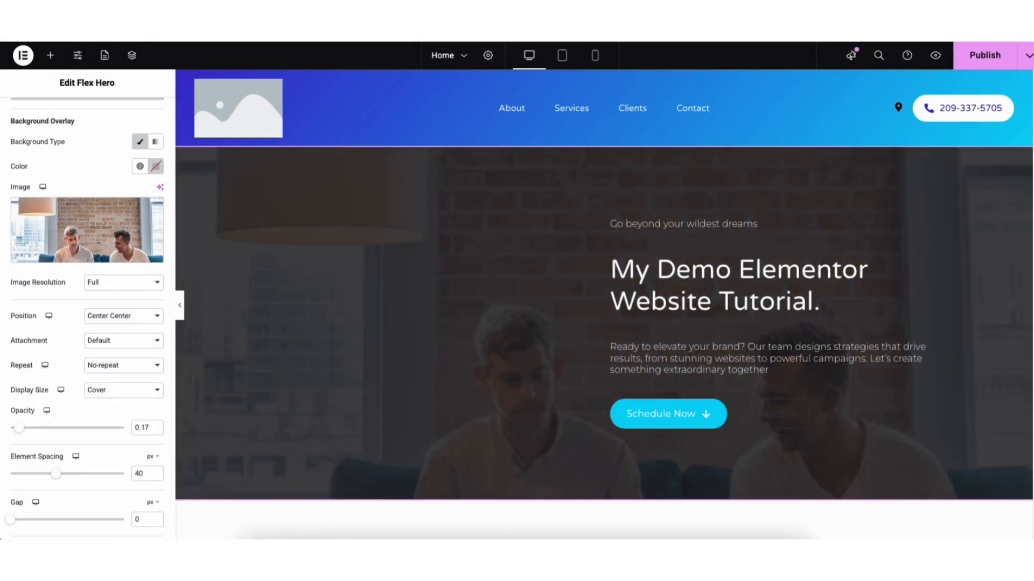
Step: Browse the icon library for the Social Media icon box in the services section, leaving its icon as it is
scroll(603, 323, down, 4)
scroll(1028, 237, down, 12)
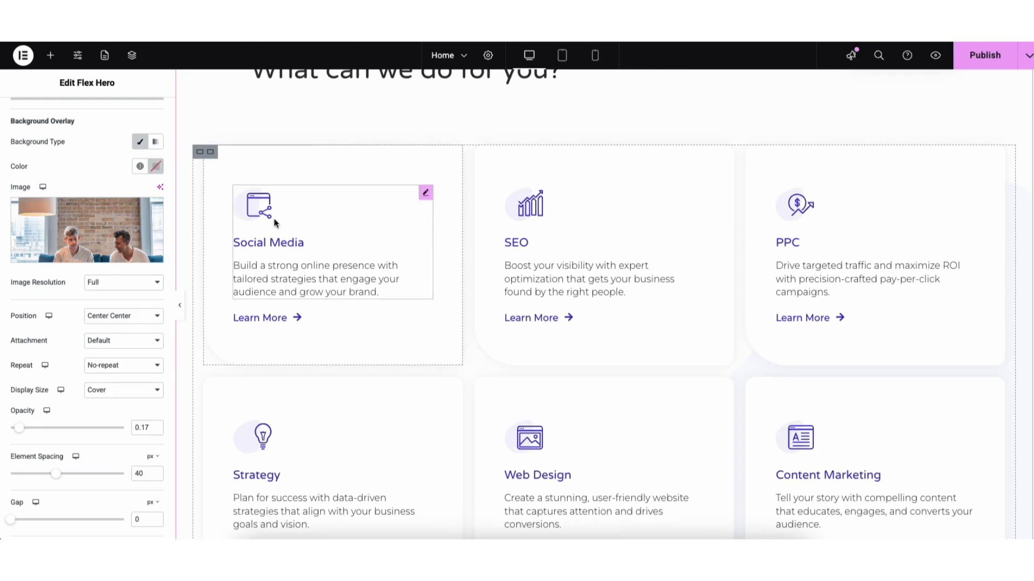
click(266, 206)
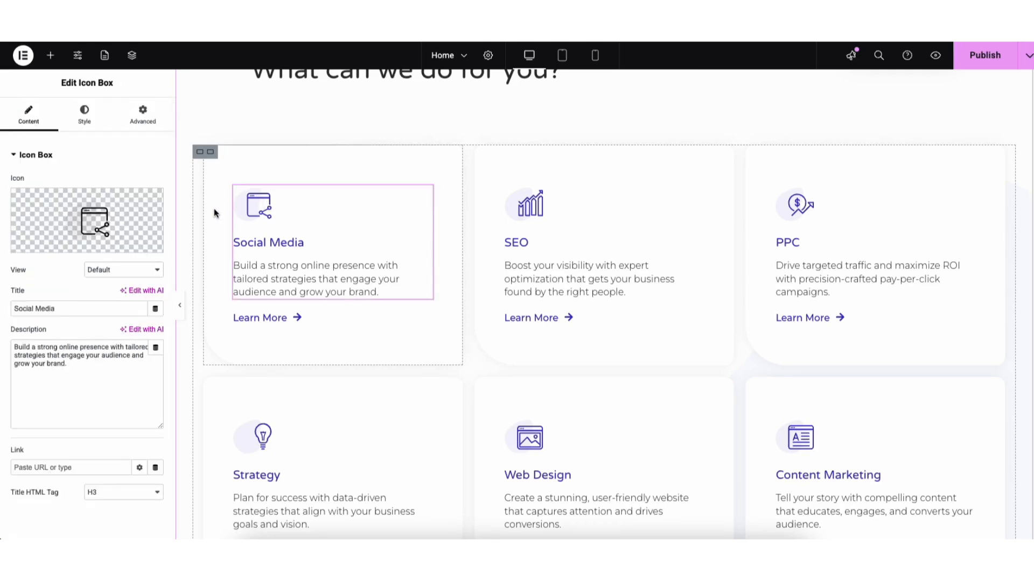
mouse_move(100, 225)
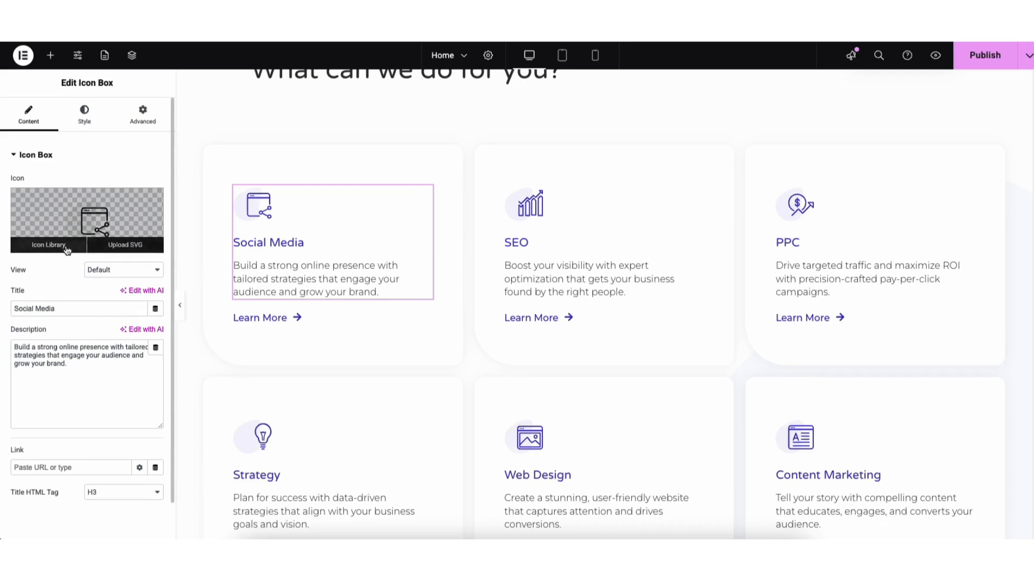
click(66, 249)
drag(831, 141, 831, 161)
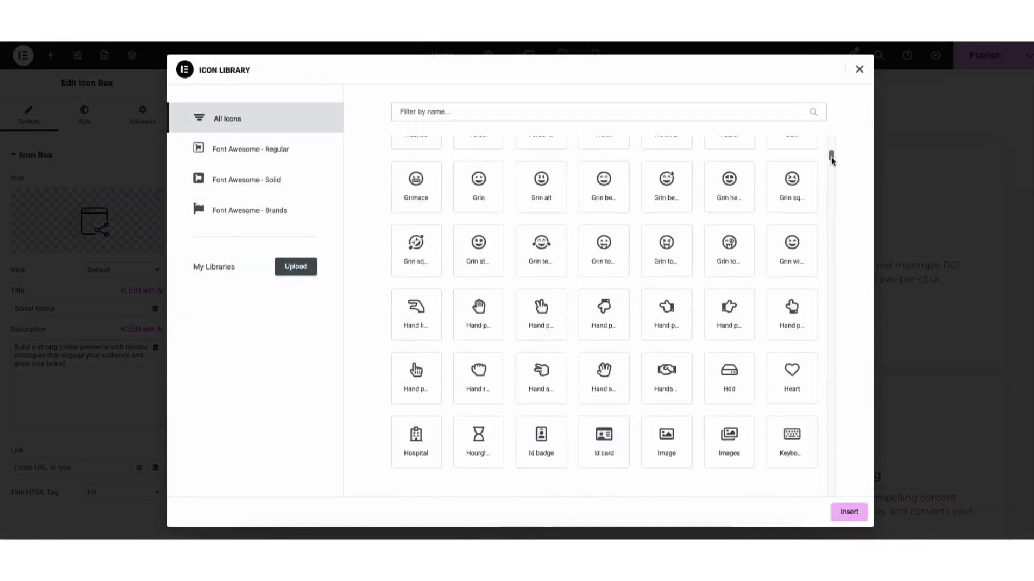
click(859, 69)
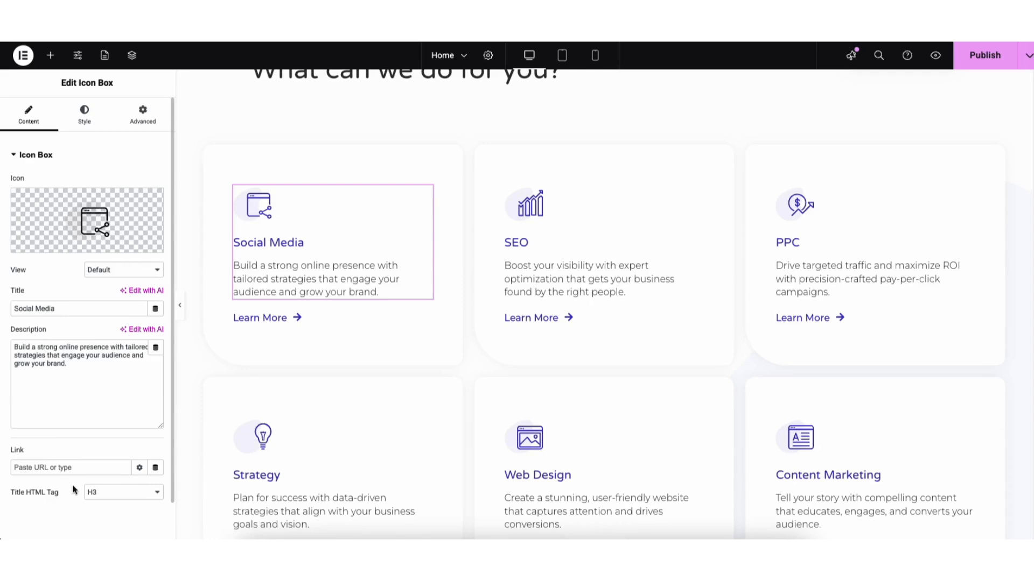
Step: Examine the Social Media icon box's title HTML tag options and its box, icon and content style settings
click(94, 493)
click(105, 494)
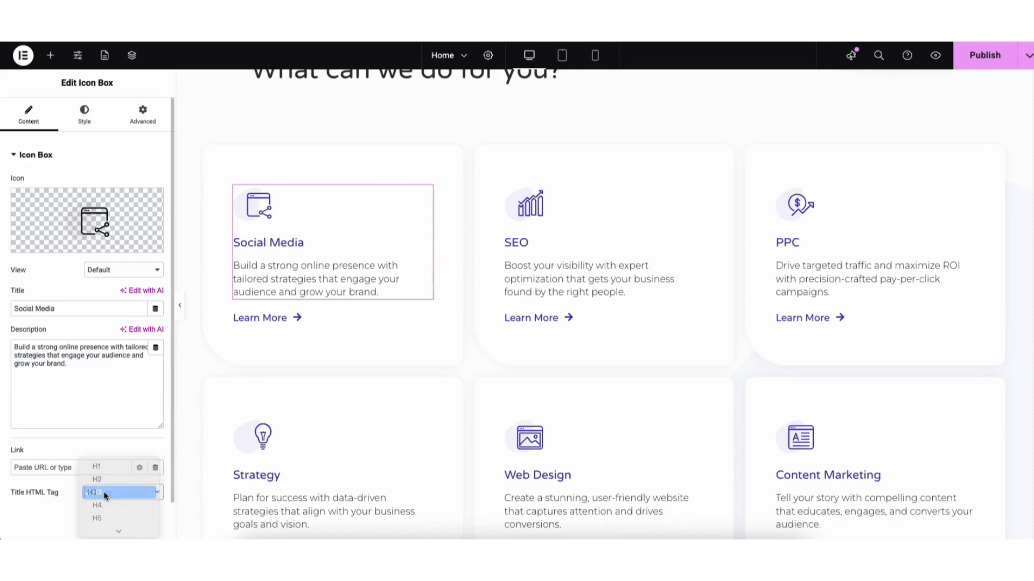
click(84, 114)
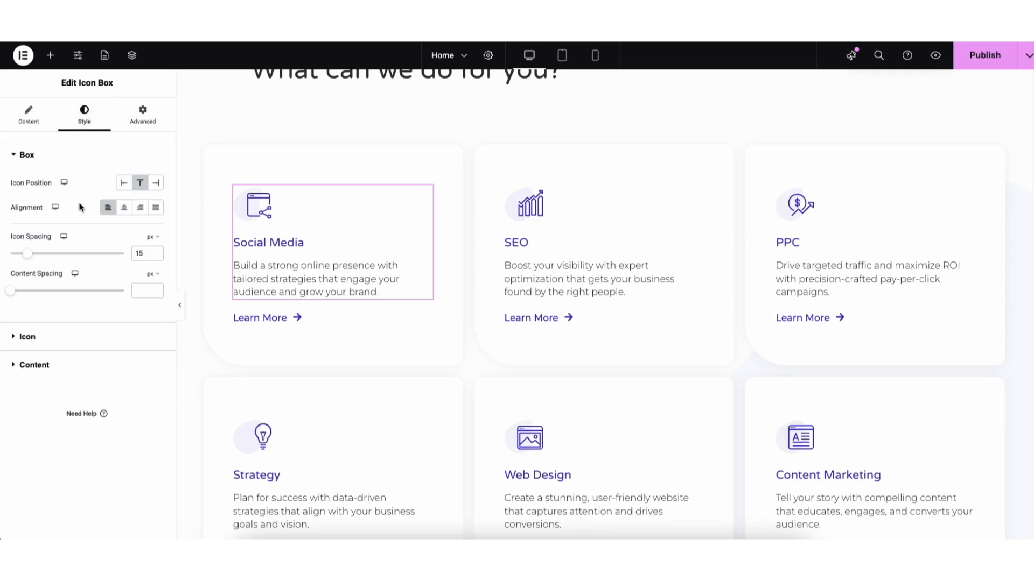
click(36, 338)
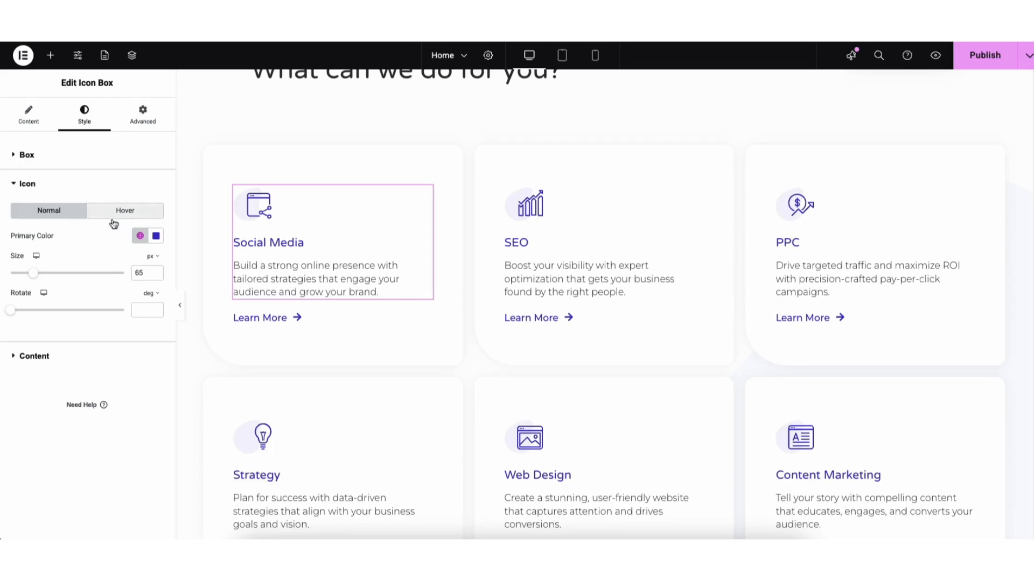
click(39, 357)
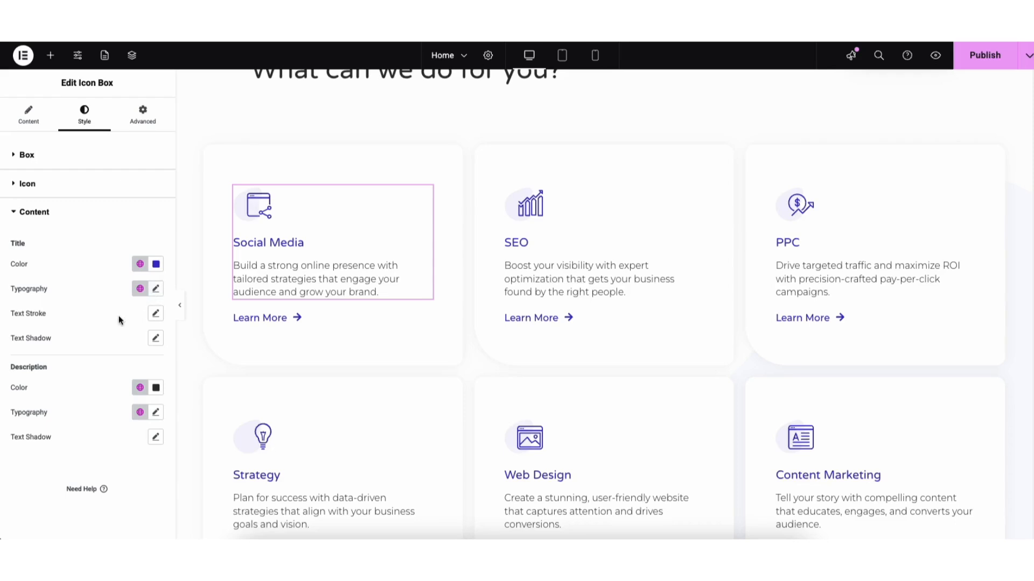
Step: Add a Heading widget above the "The faces behind our success" call-to-action and delete it again
drag(1032, 240, 1032, 298)
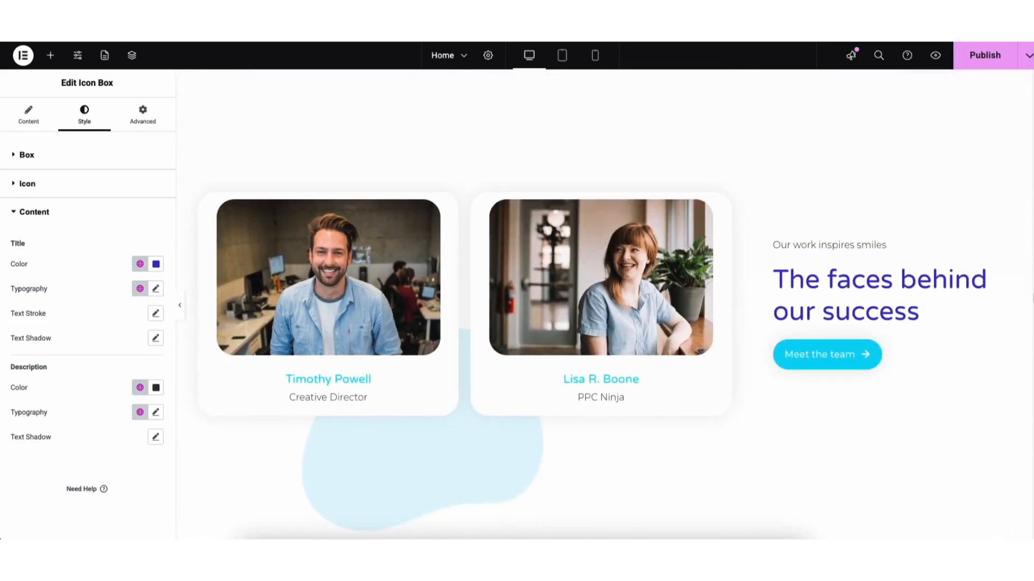
click(51, 56)
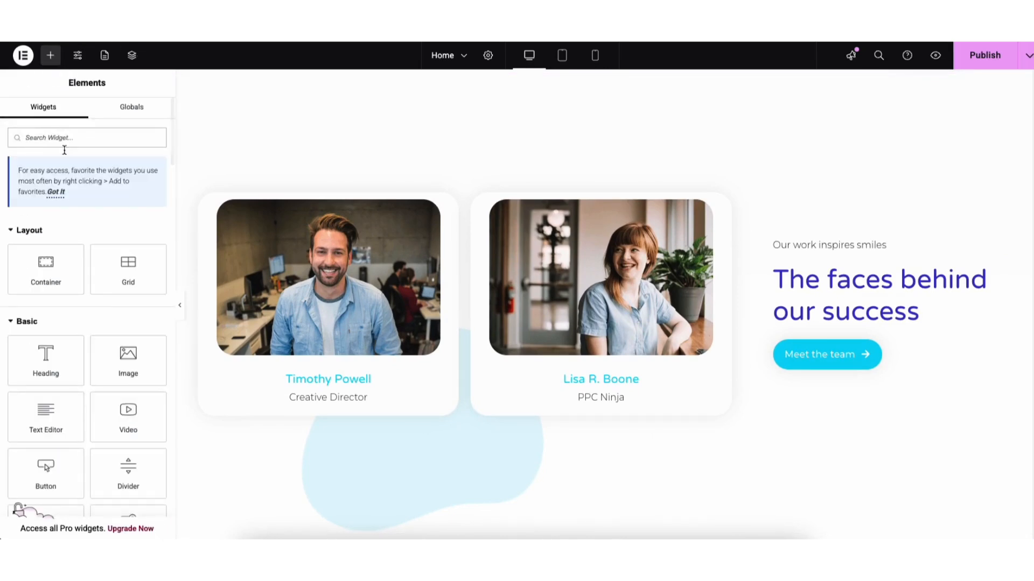
drag(46, 353, 816, 278)
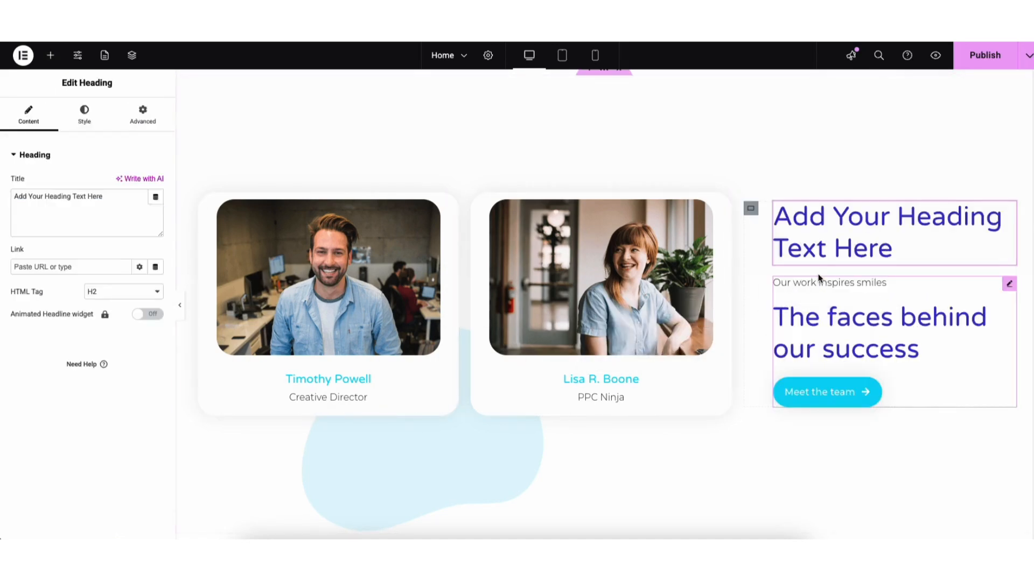
right_click(820, 235)
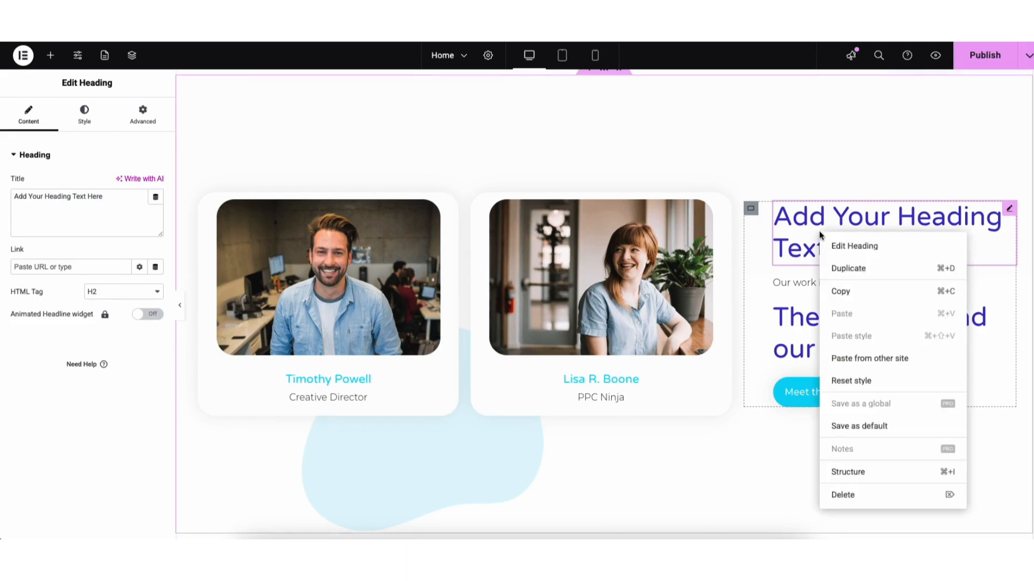
click(843, 496)
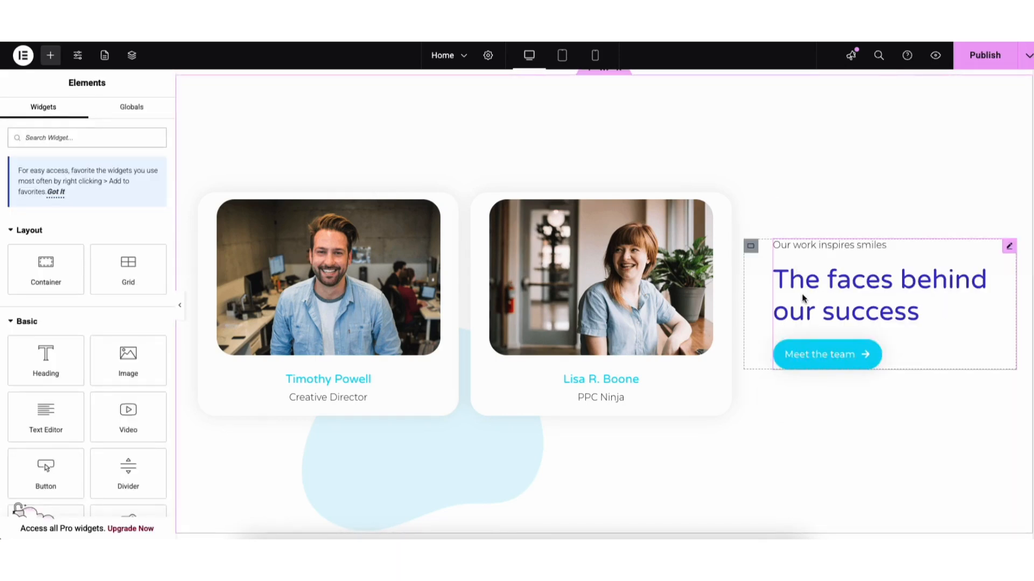
Step: Duplicate the "The faces behind our success" call-to-action and move the copy above the original
right_click(868, 291)
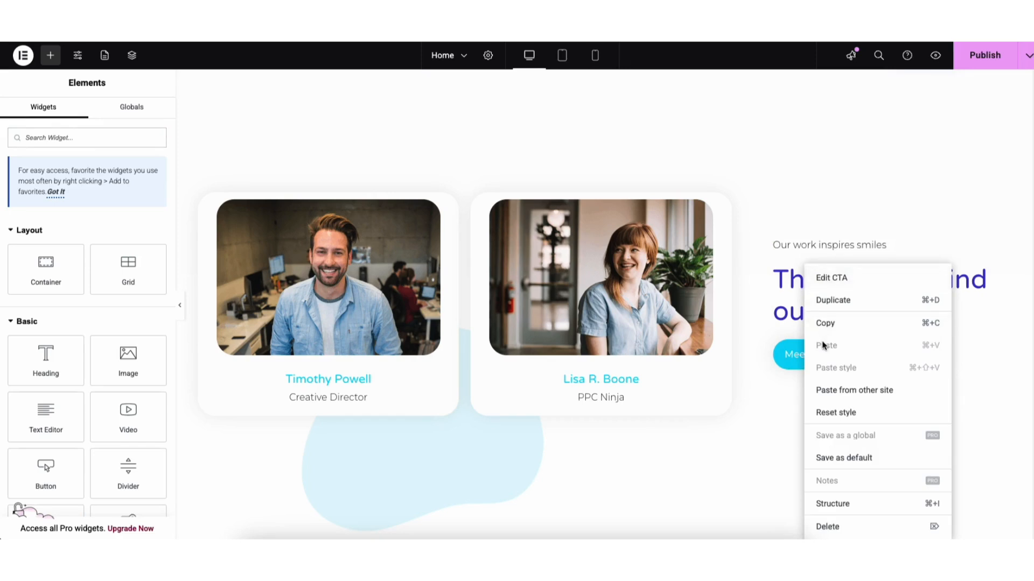
click(893, 299)
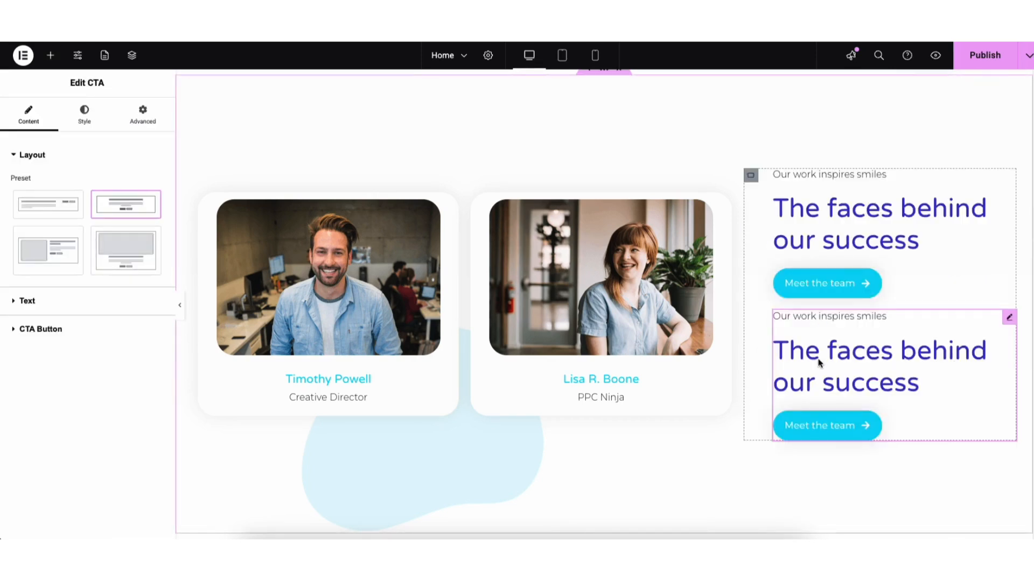
drag(1008, 318, 889, 188)
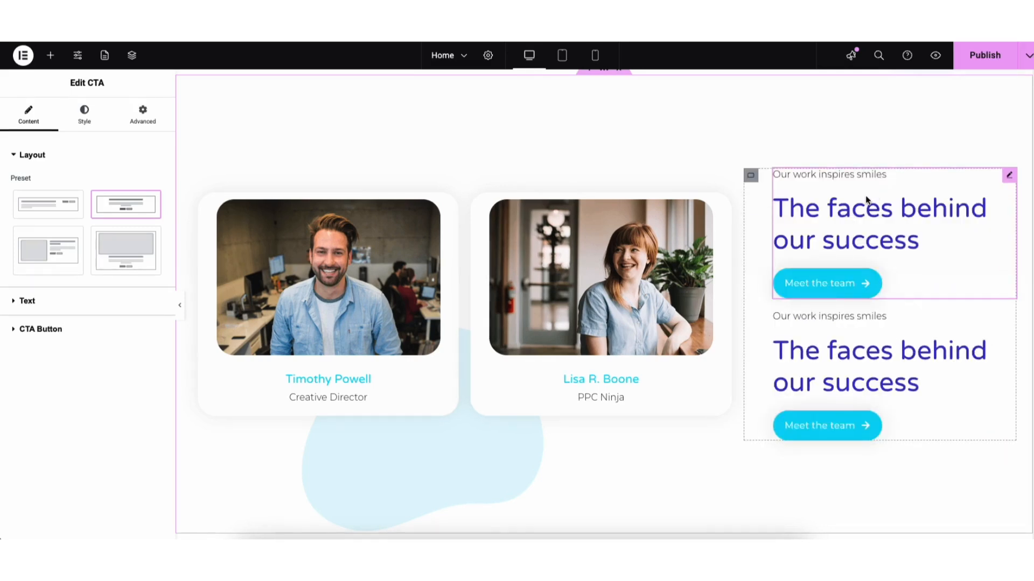
Step: Add a Text Editor widget between the two "The faces behind our success" call-to-actions
click(50, 56)
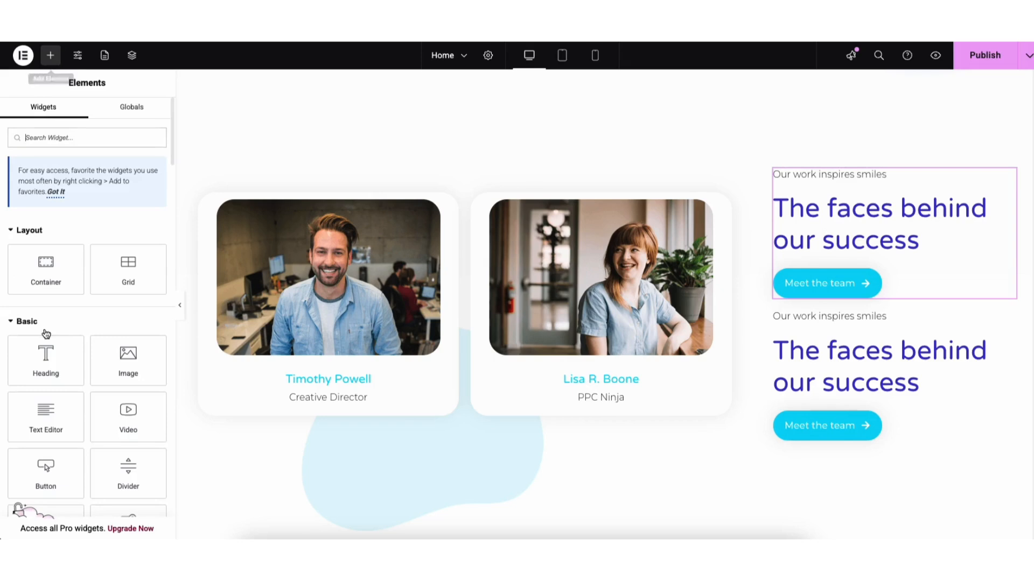
drag(46, 408, 803, 320)
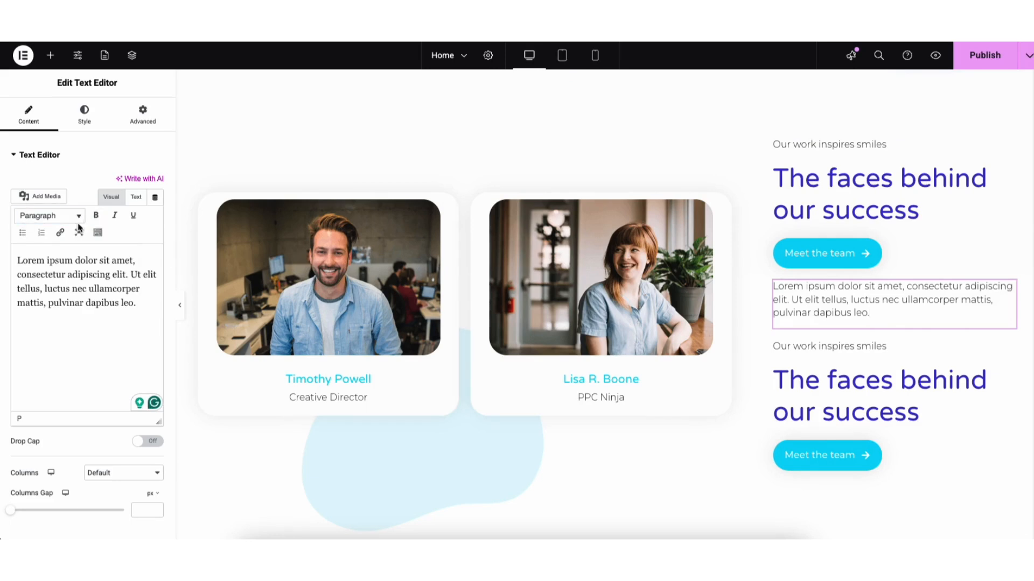
Step: Review the new text block's link settings and its extended formatting options, including text color, undo and redo
click(62, 233)
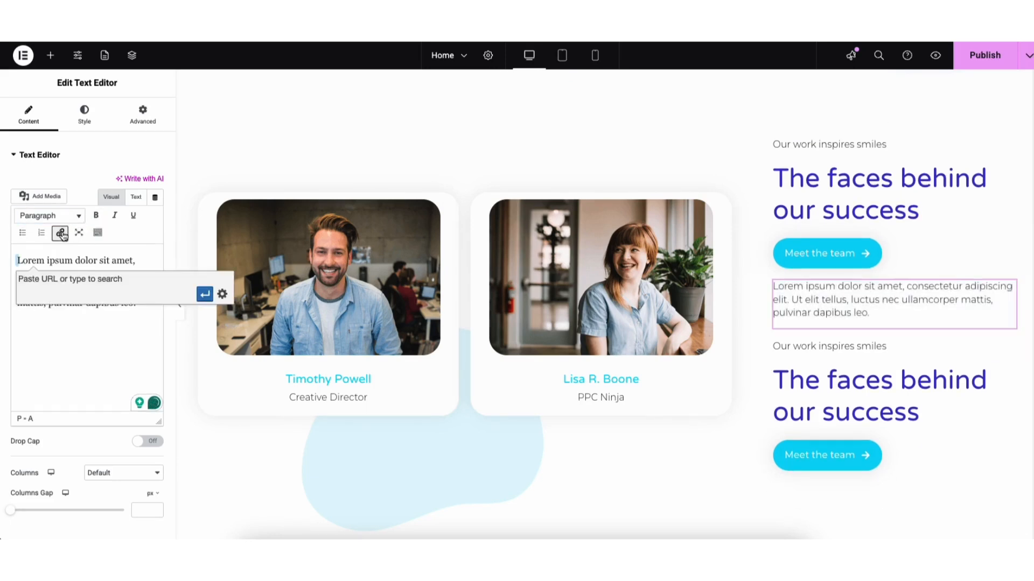
click(222, 294)
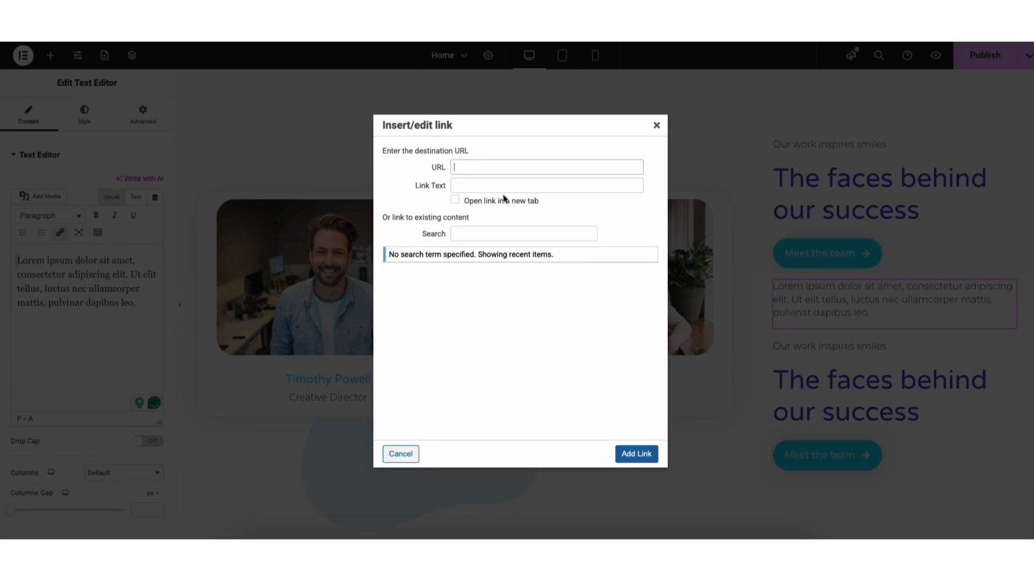
click(656, 126)
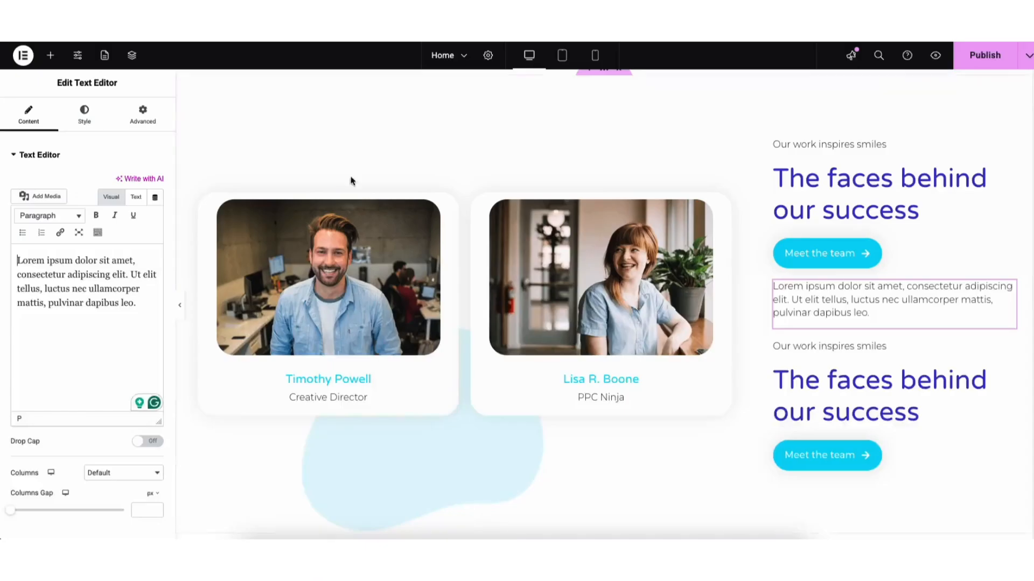
click(98, 233)
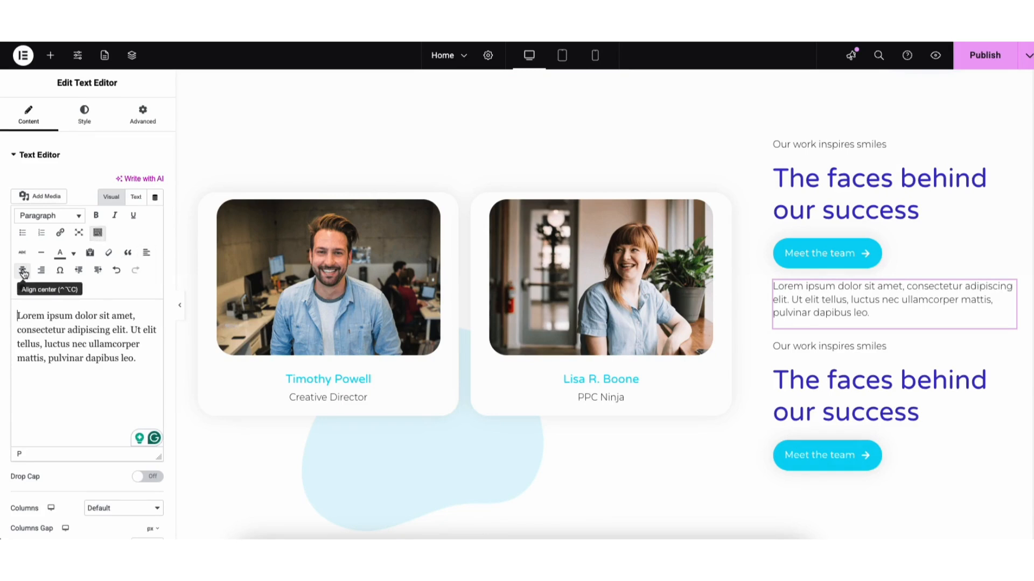
click(74, 254)
click(74, 255)
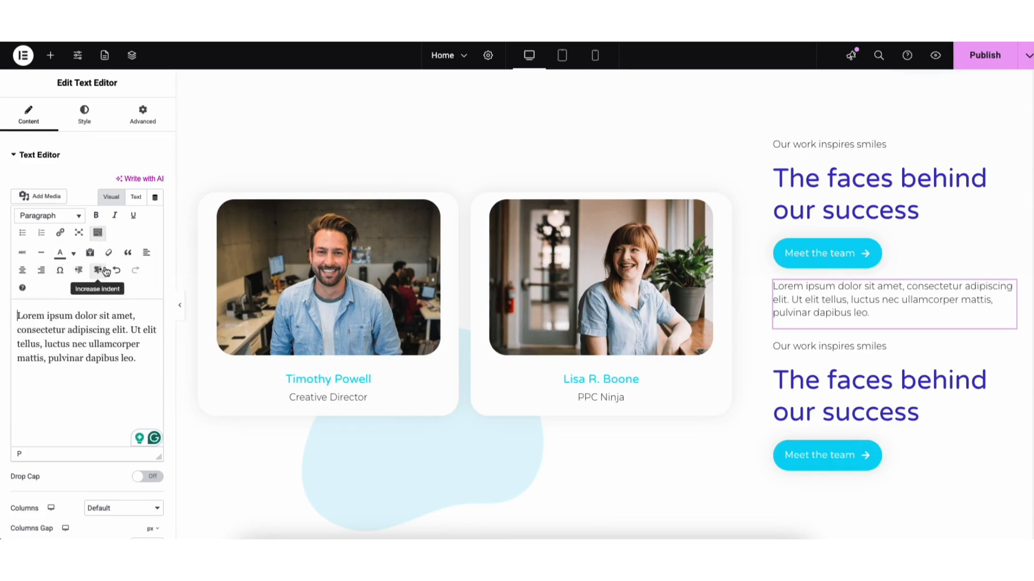
click(117, 272)
click(136, 271)
Step: Examine the new text block's style settings, including its typography and the available font families
click(86, 123)
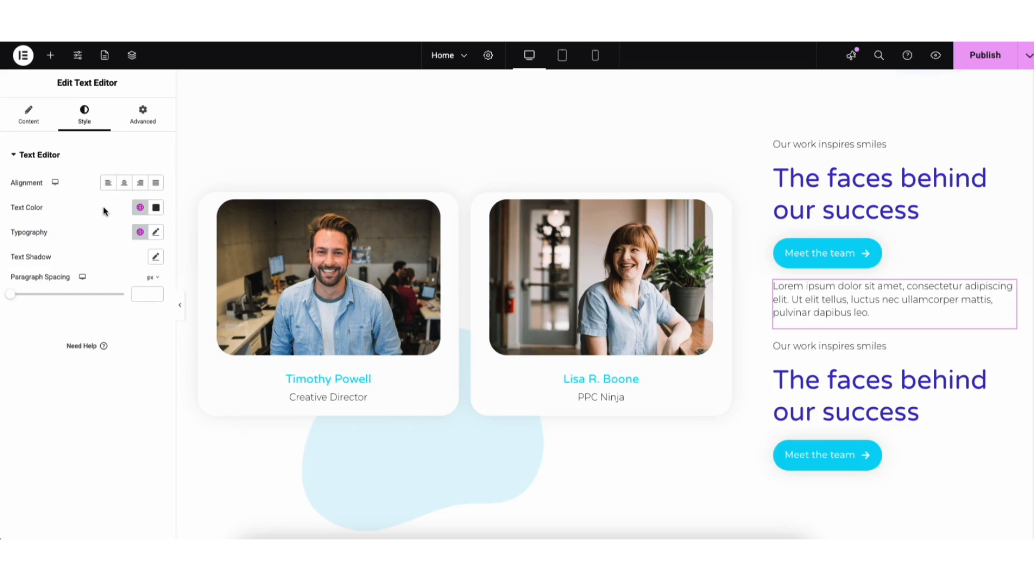
click(155, 235)
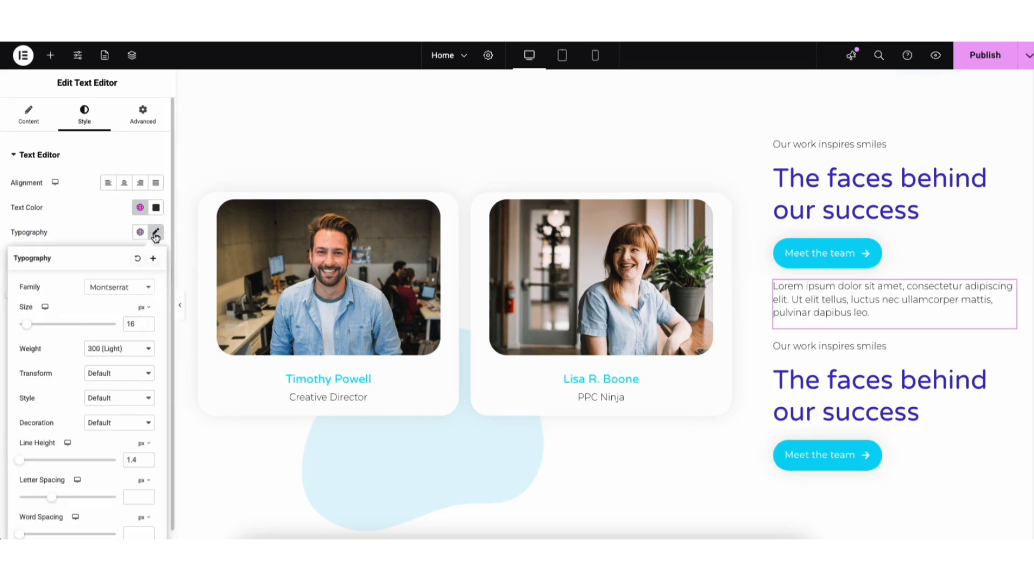
click(141, 292)
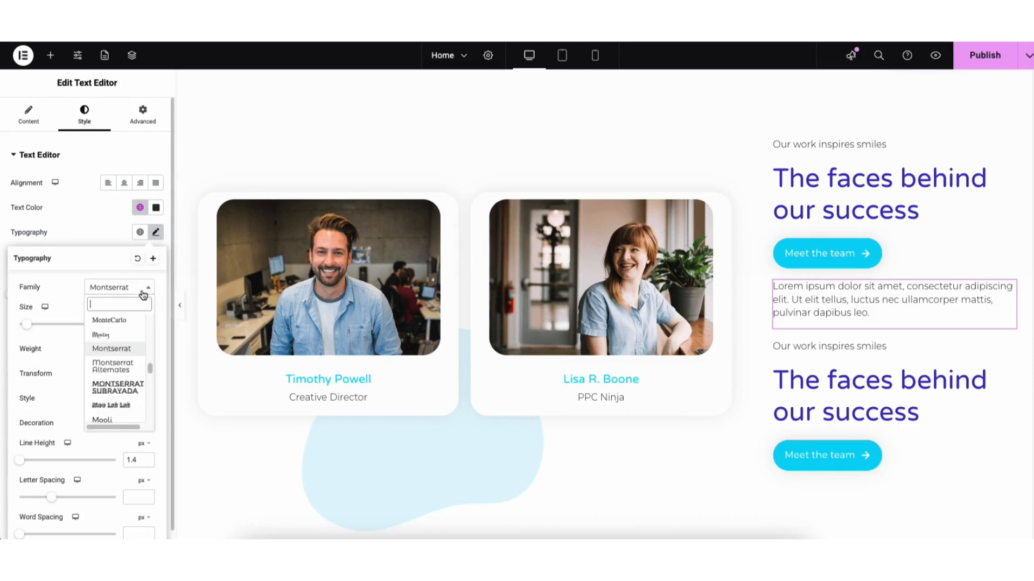
drag(149, 370, 149, 351)
click(68, 302)
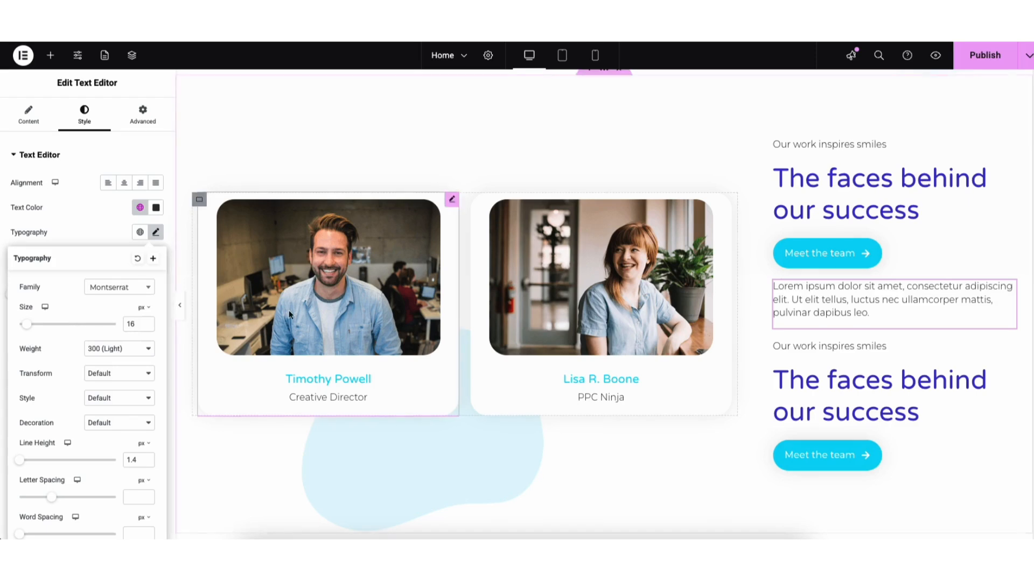
Step: Examine the image, title, description and link settings of the Creative Director's image box
click(306, 301)
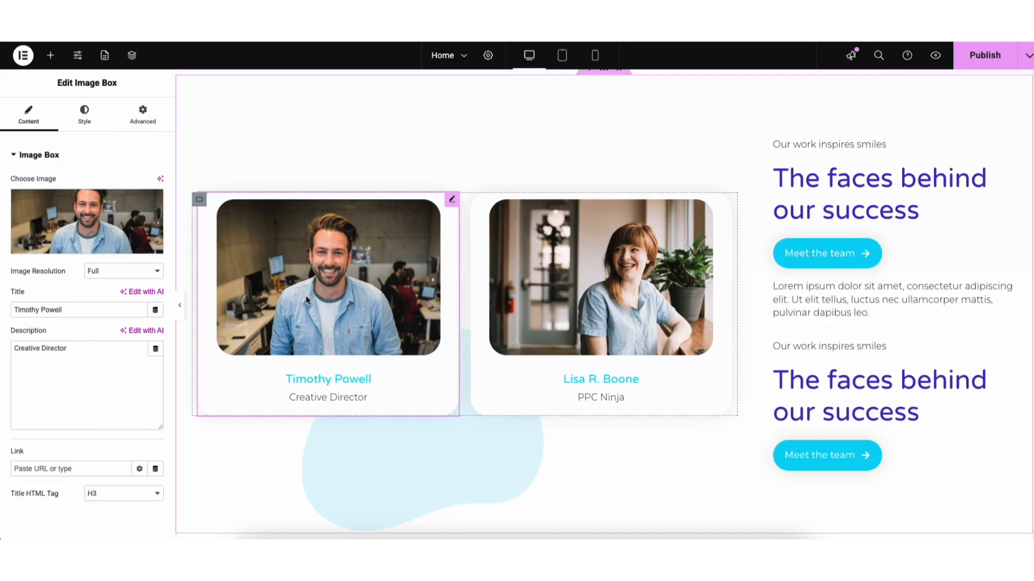
mouse_move(79, 240)
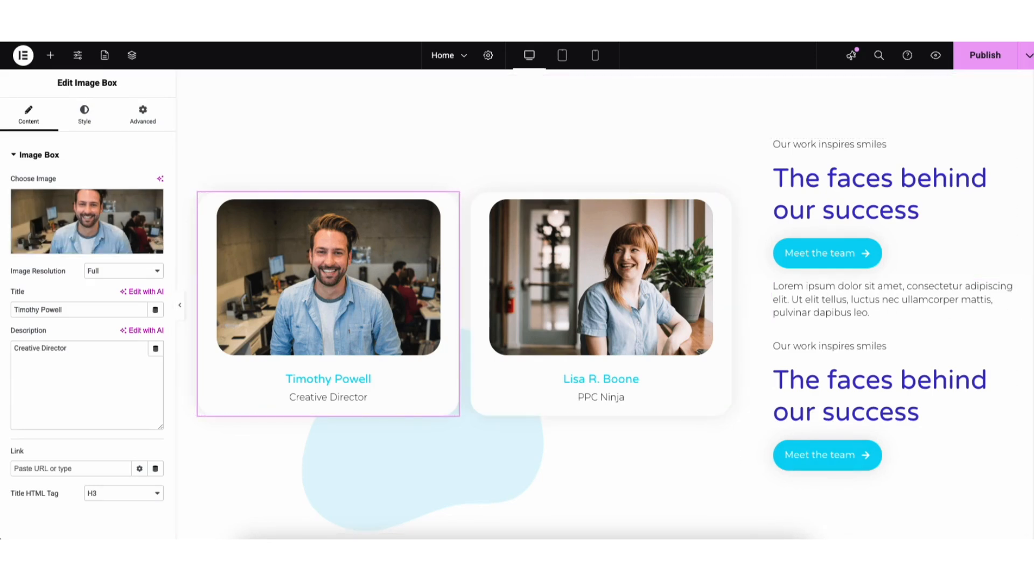
Step: Insert a three-column Flexbox container with a wide middle column above the team section, and place a Heading widget in the middle column
scroll(746, 242, up, 2)
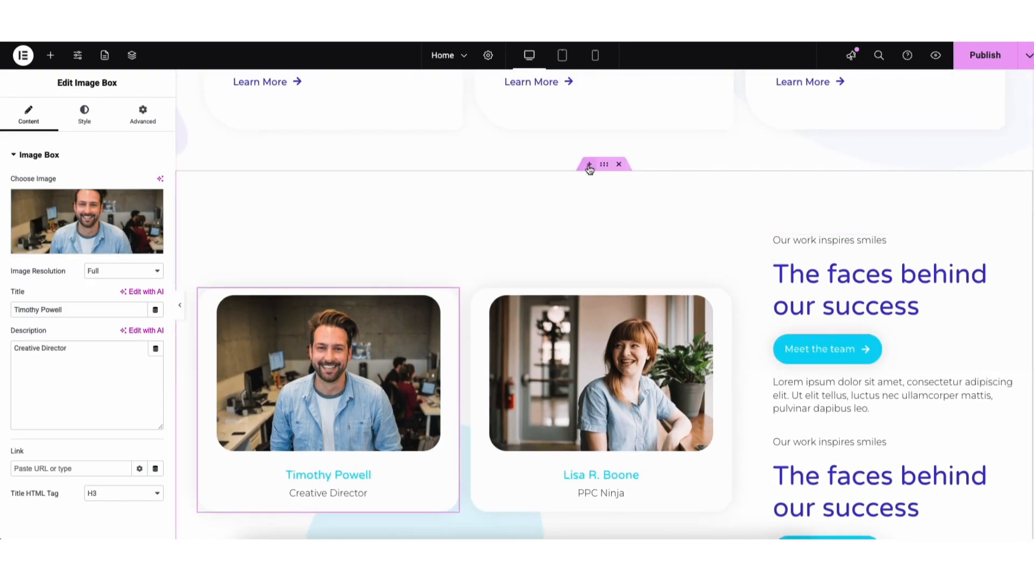
click(588, 166)
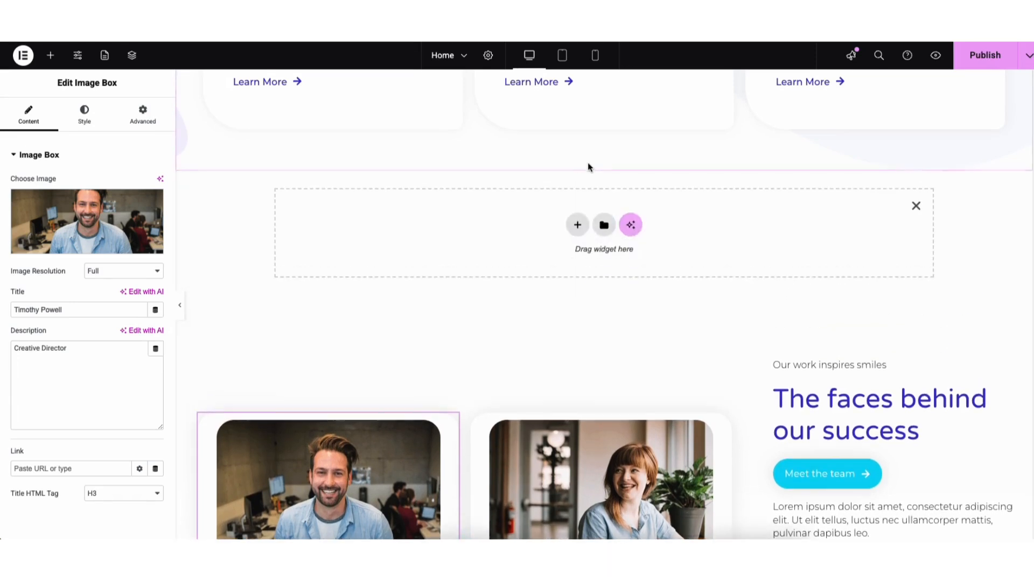
click(577, 225)
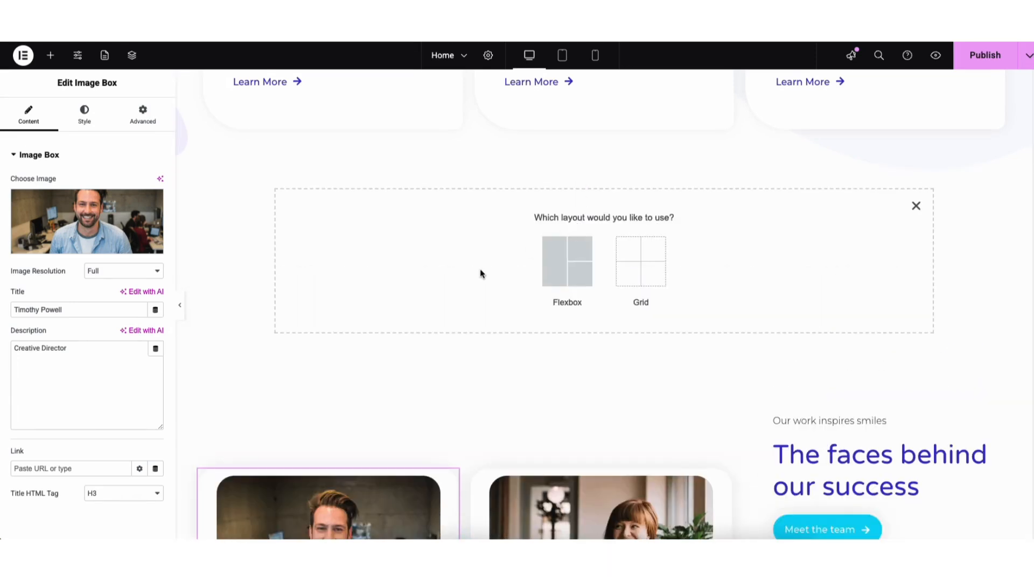
click(558, 264)
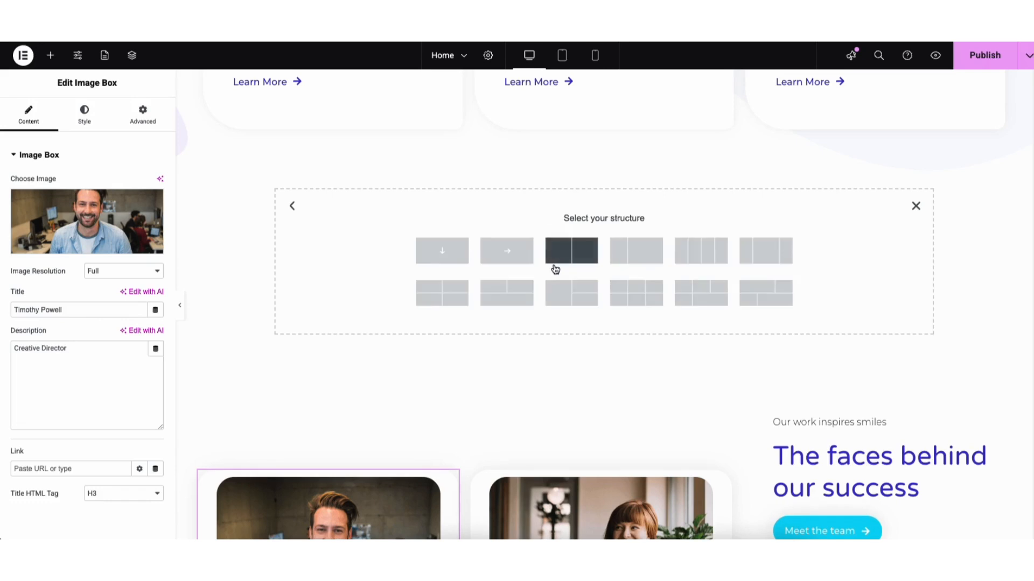
click(767, 255)
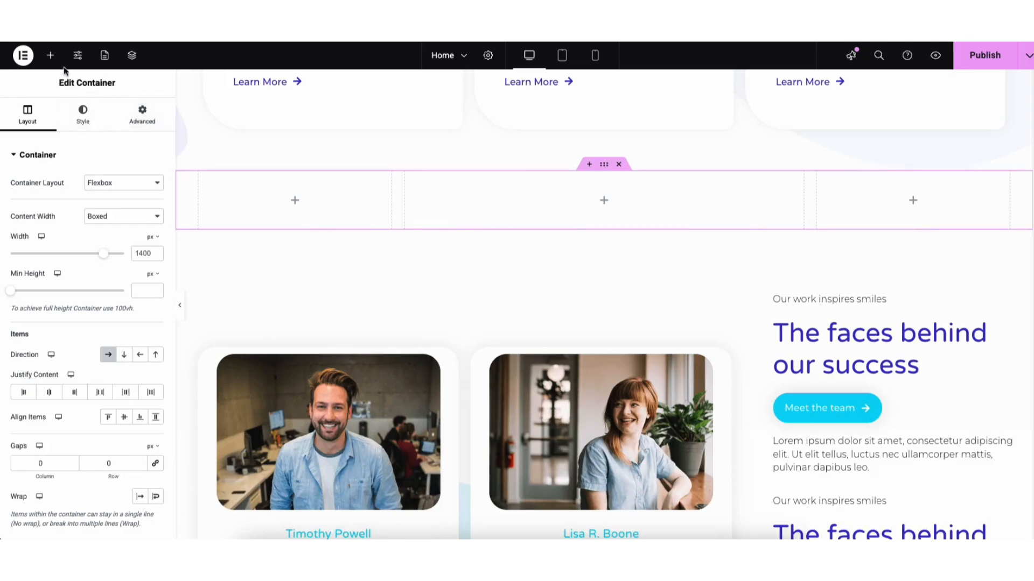
click(50, 55)
drag(43, 364, 587, 226)
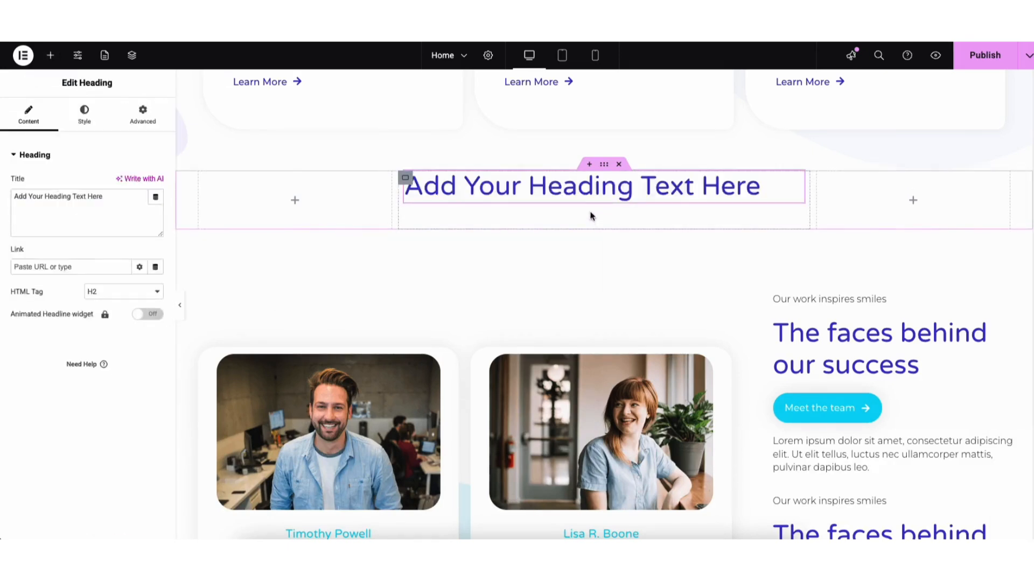
Step: Delete the new three-column container together with its heading
click(604, 165)
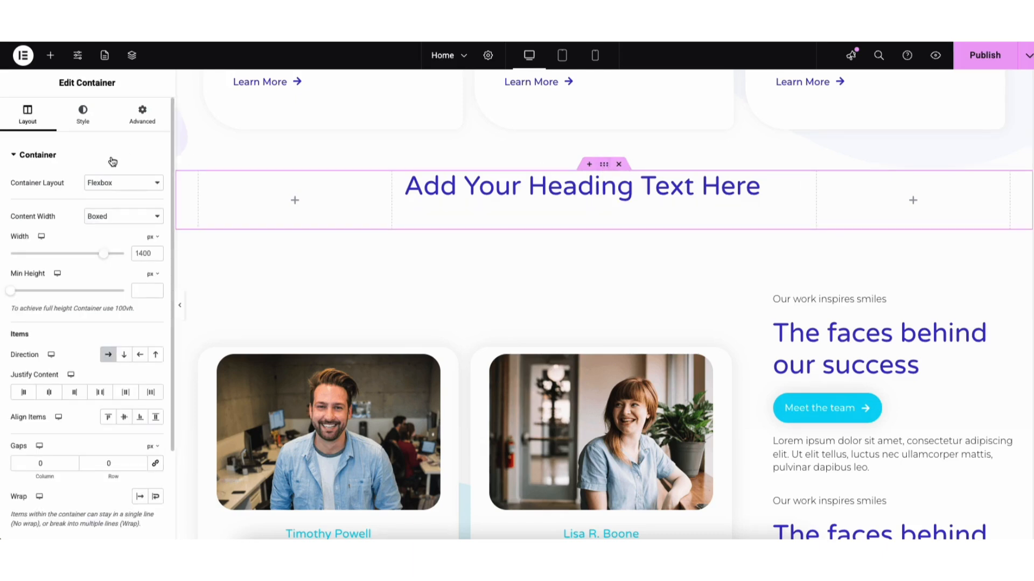
click(619, 165)
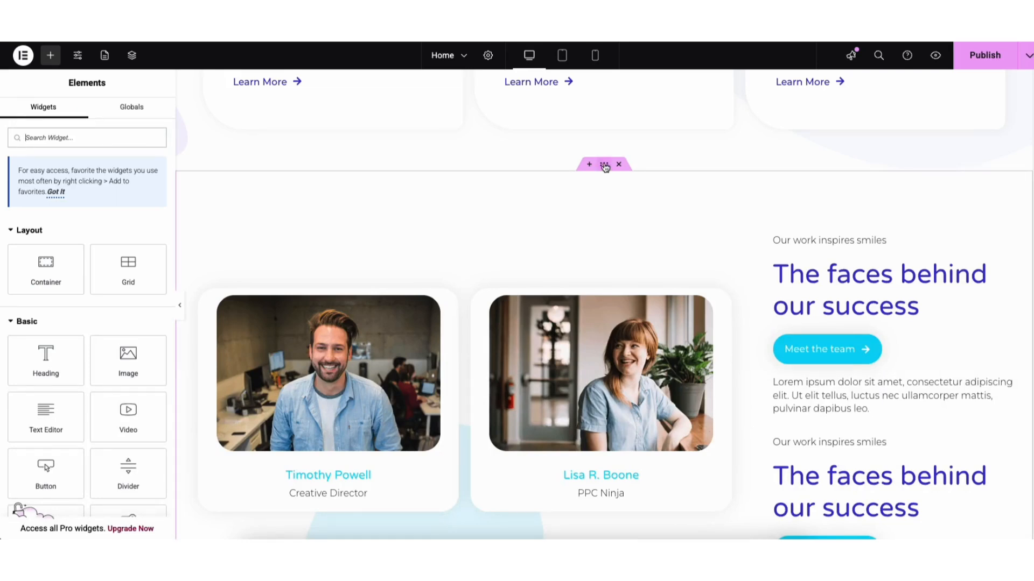
drag(605, 165, 514, 183)
Step: Save the homepage as a draft
click(1027, 59)
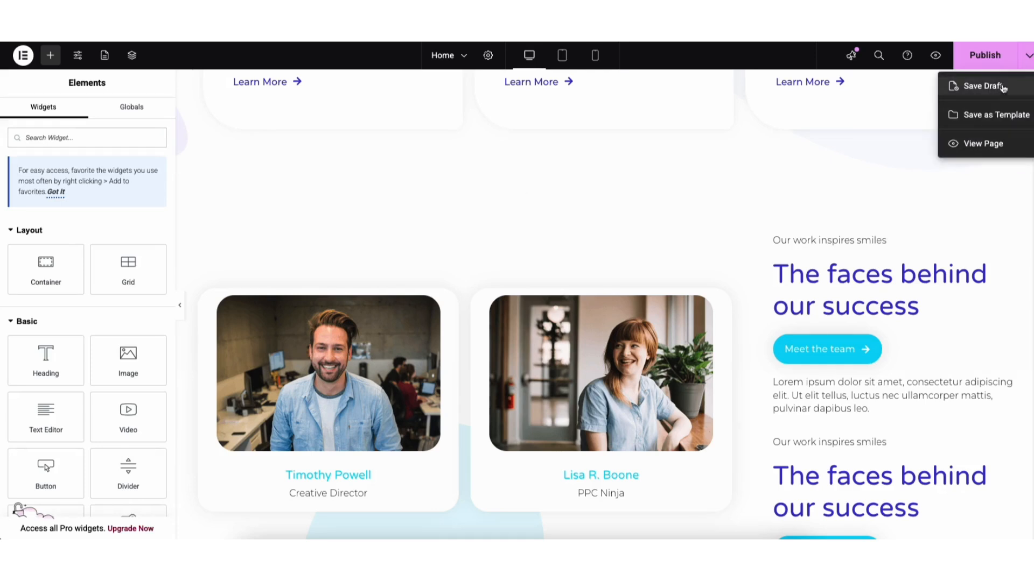
click(986, 90)
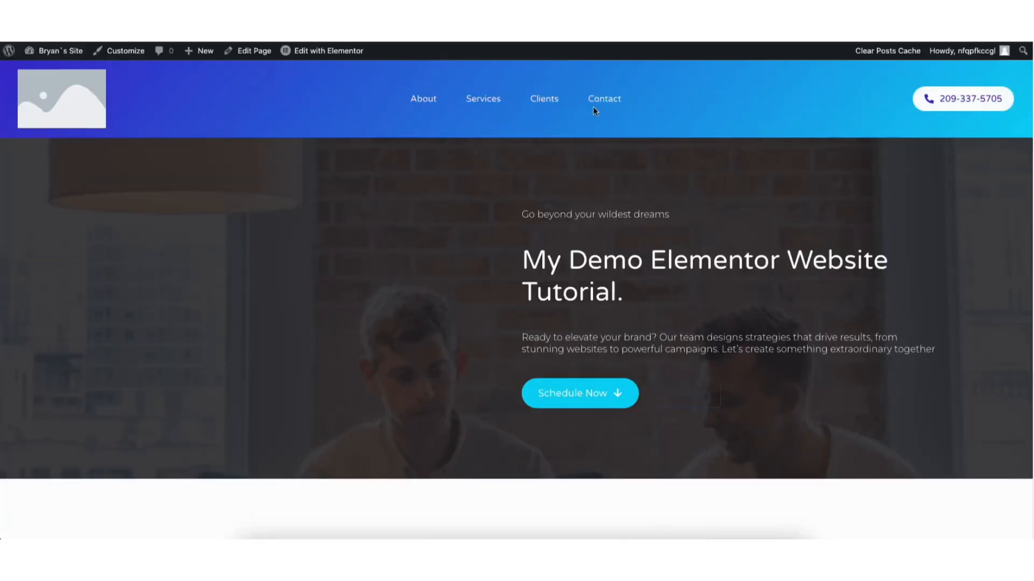
Step: Open the site's Contact page for editing in Elementor and select its contact form
click(605, 103)
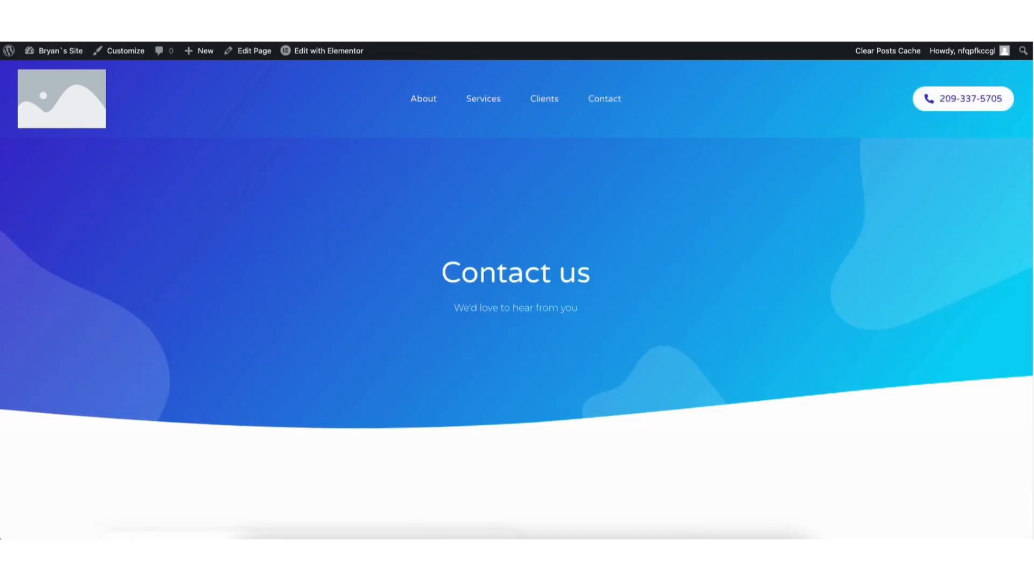
click(302, 53)
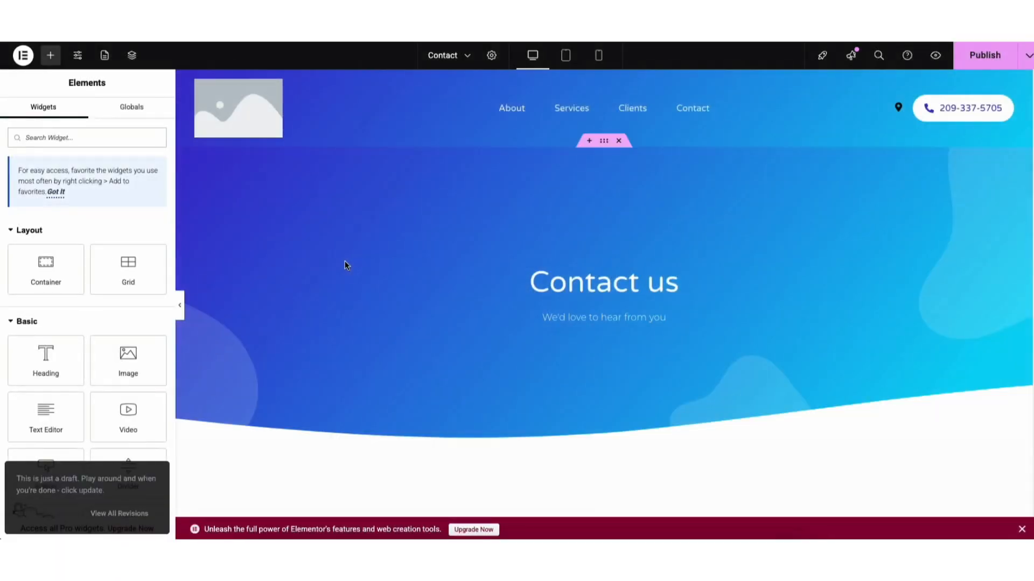
scroll(1012, 173, down, 7)
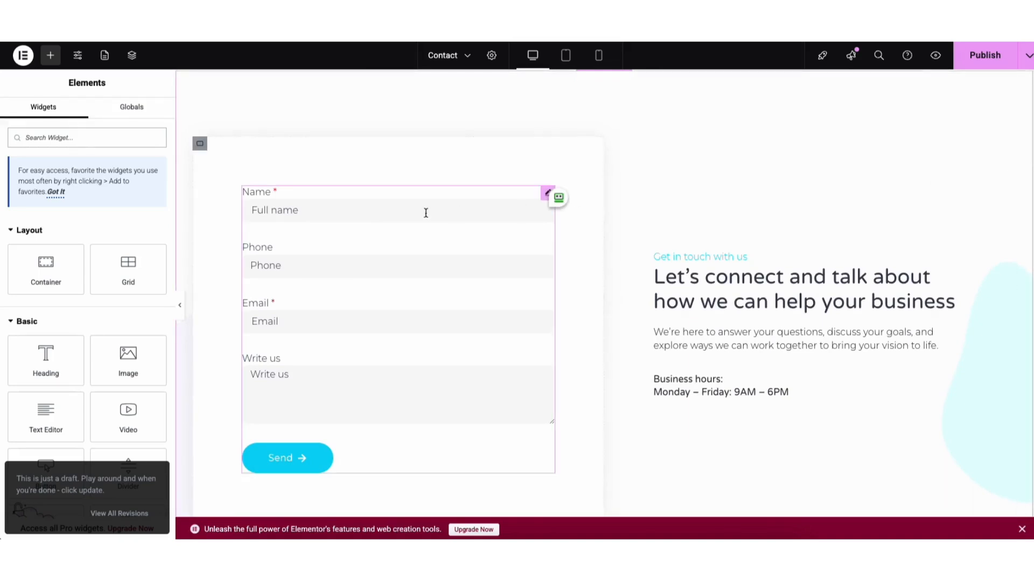
click(323, 206)
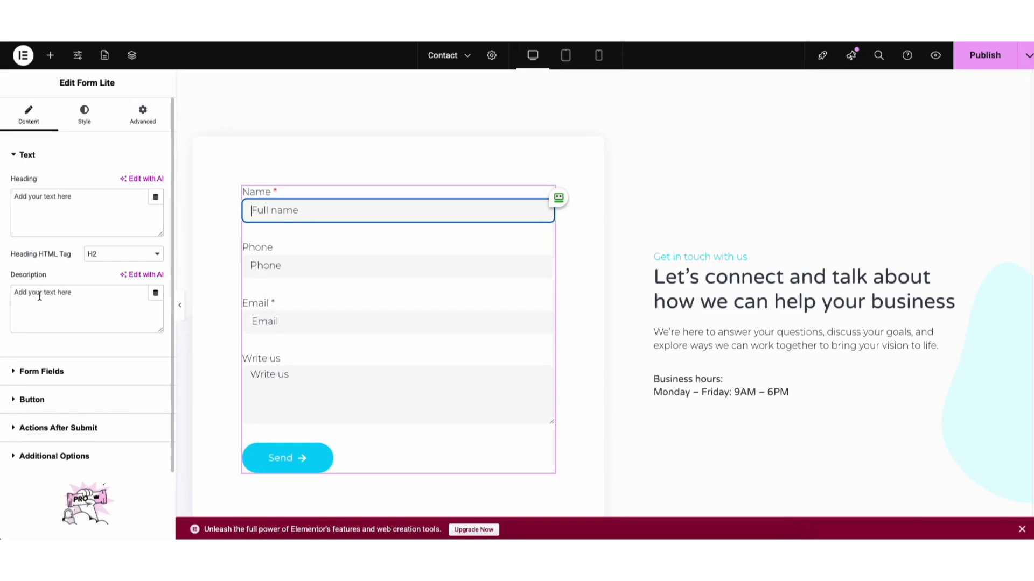
Step: Look through the contact form's field, text style and submit button settings
click(44, 371)
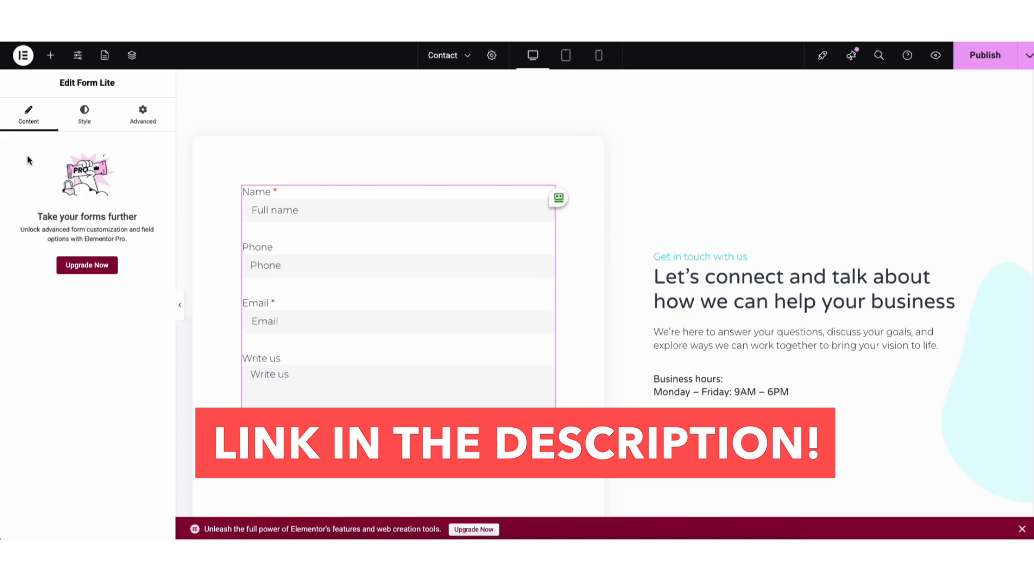
click(82, 122)
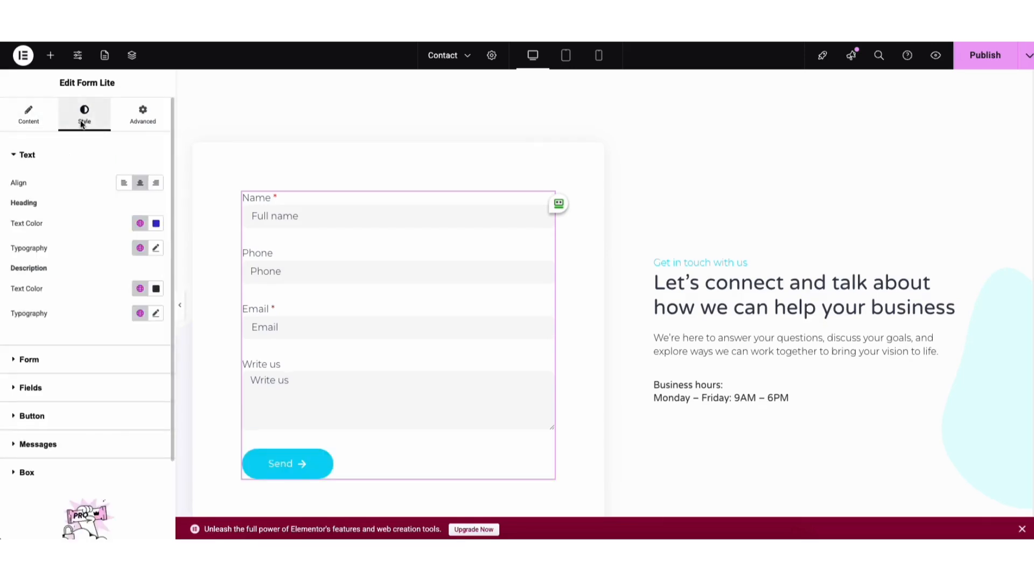
click(32, 112)
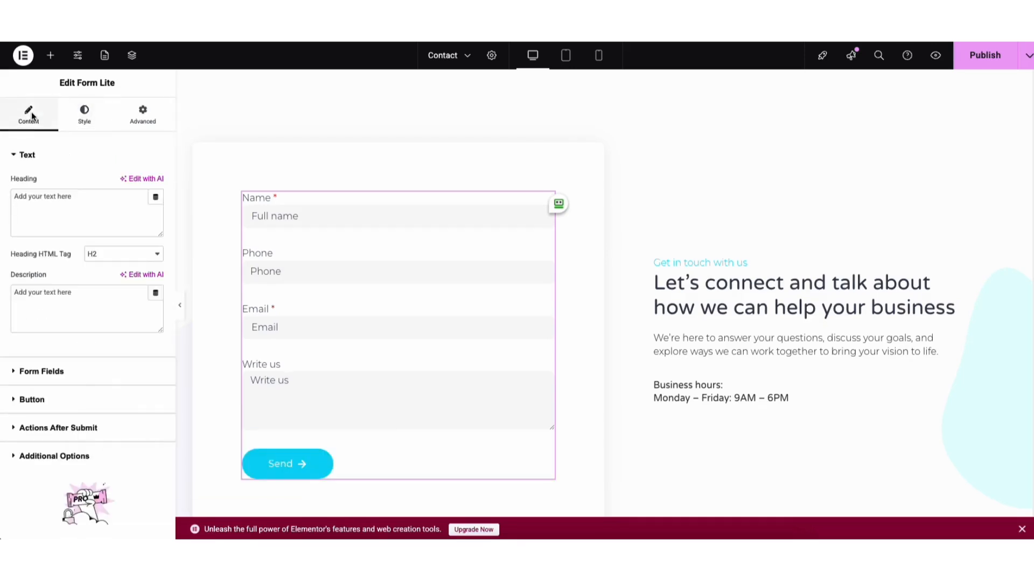
click(42, 401)
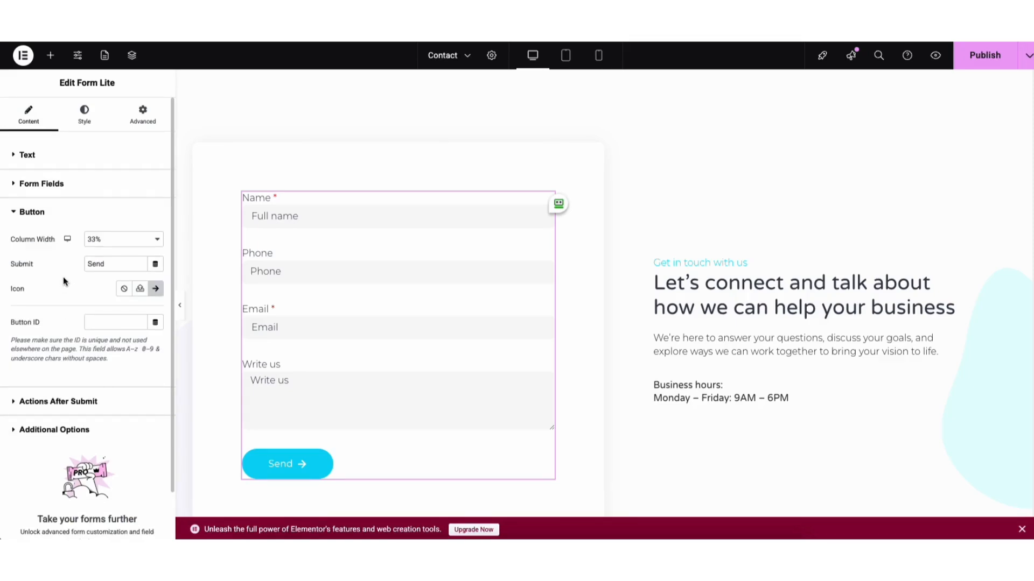
Step: Turn off the contact form's redirect to a thank-you page and review its email submission settings
click(52, 402)
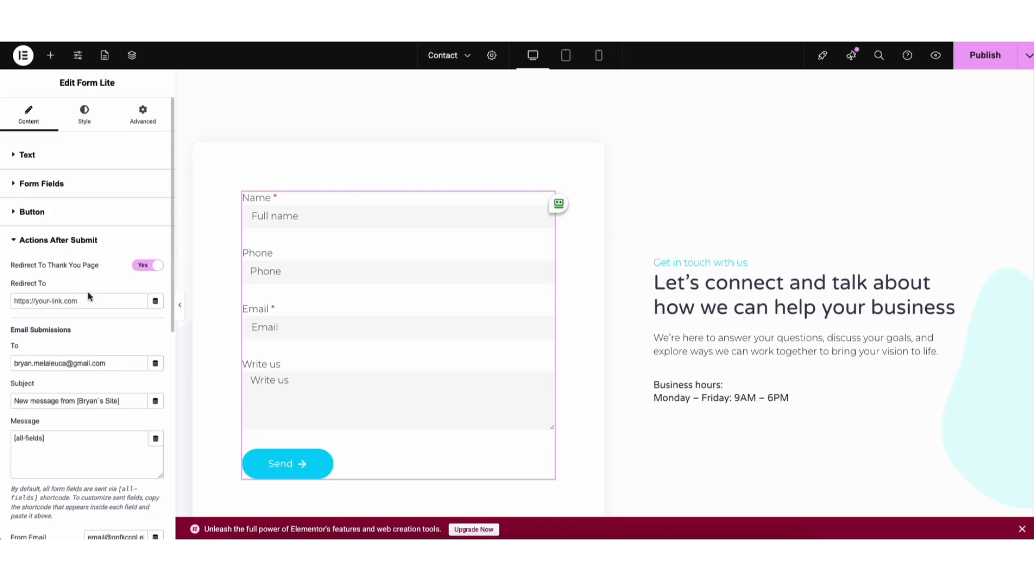
click(140, 264)
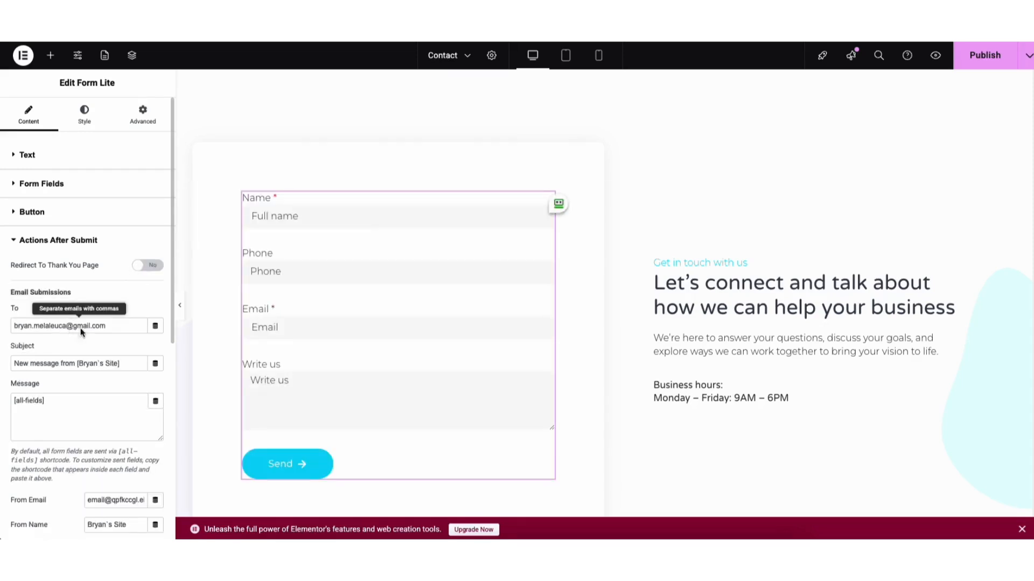
drag(114, 326, 24, 316)
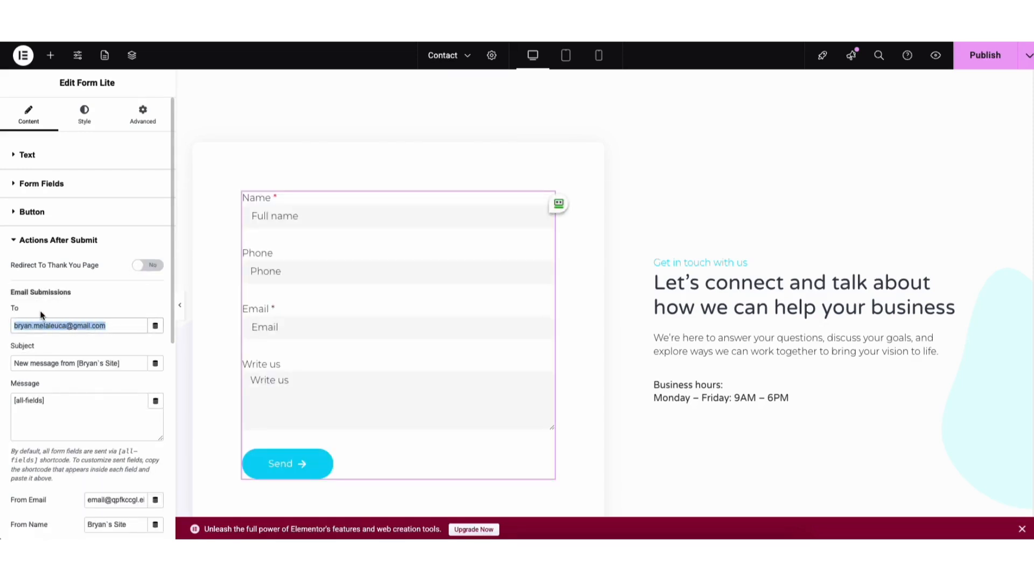
key(Left)
drag(171, 330, 170, 441)
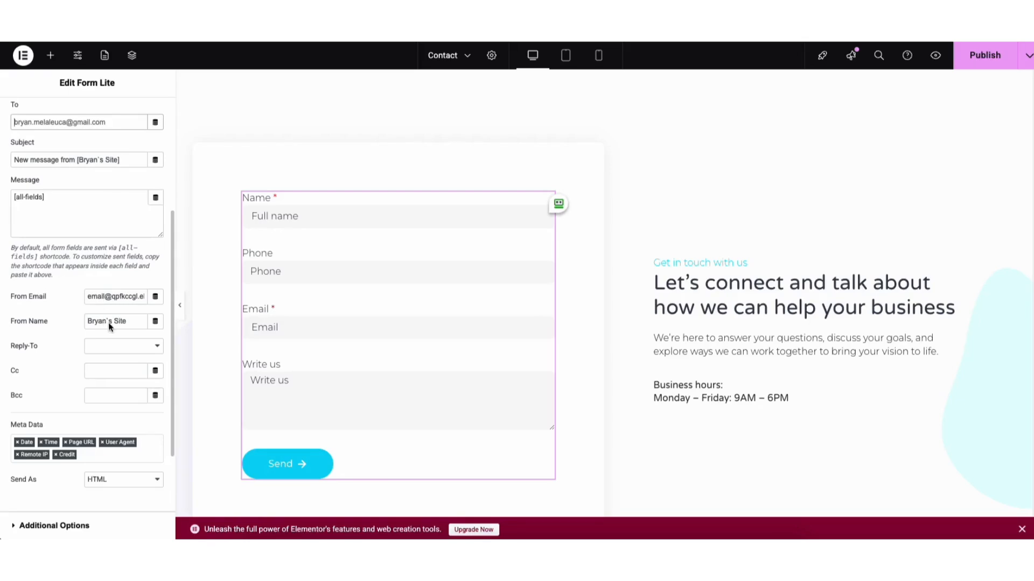
drag(170, 328, 170, 383)
Step: Enable custom messages for the contact form and review the success and error message texts
click(71, 421)
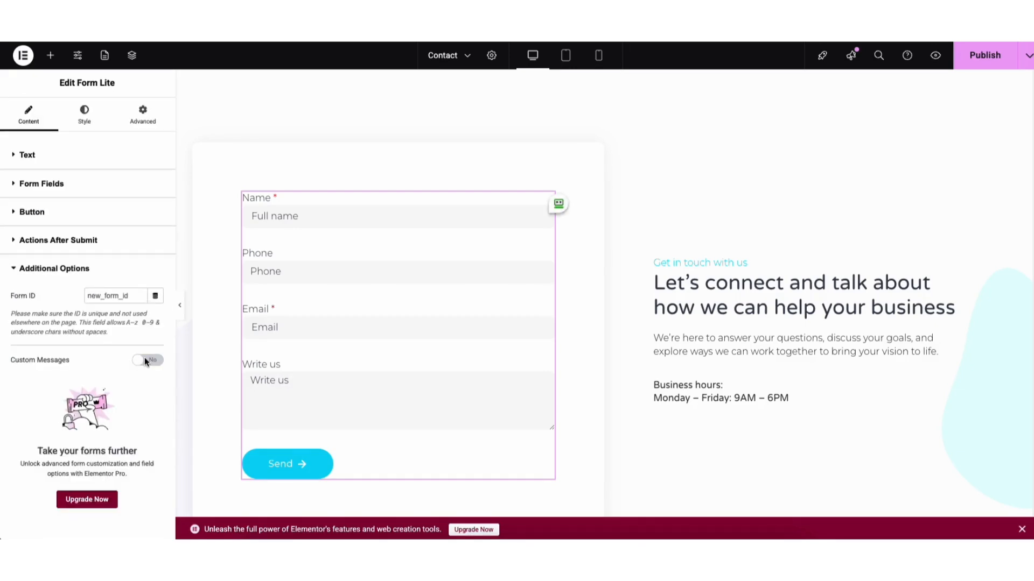
click(145, 358)
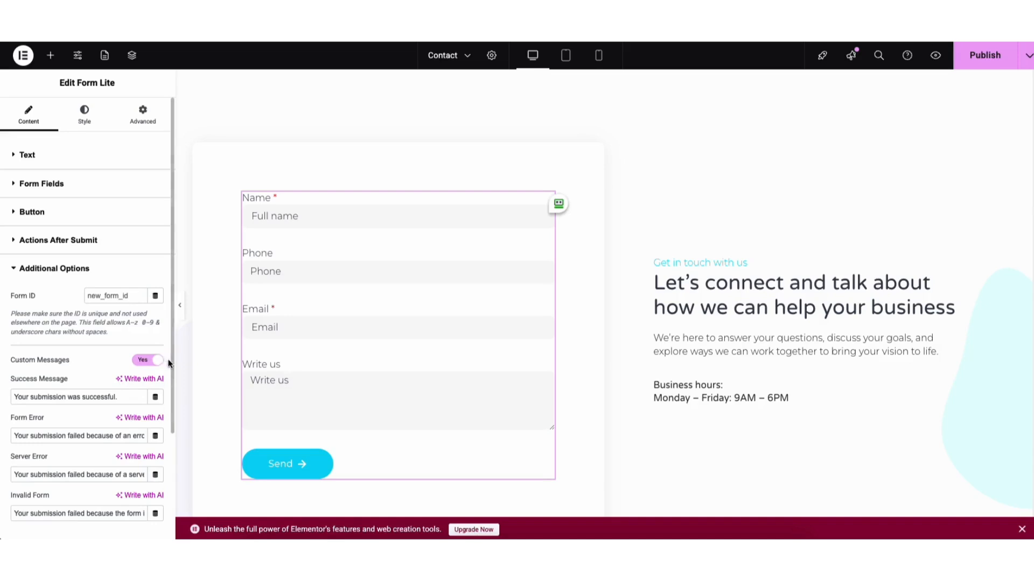
scroll(170, 372, down, 3)
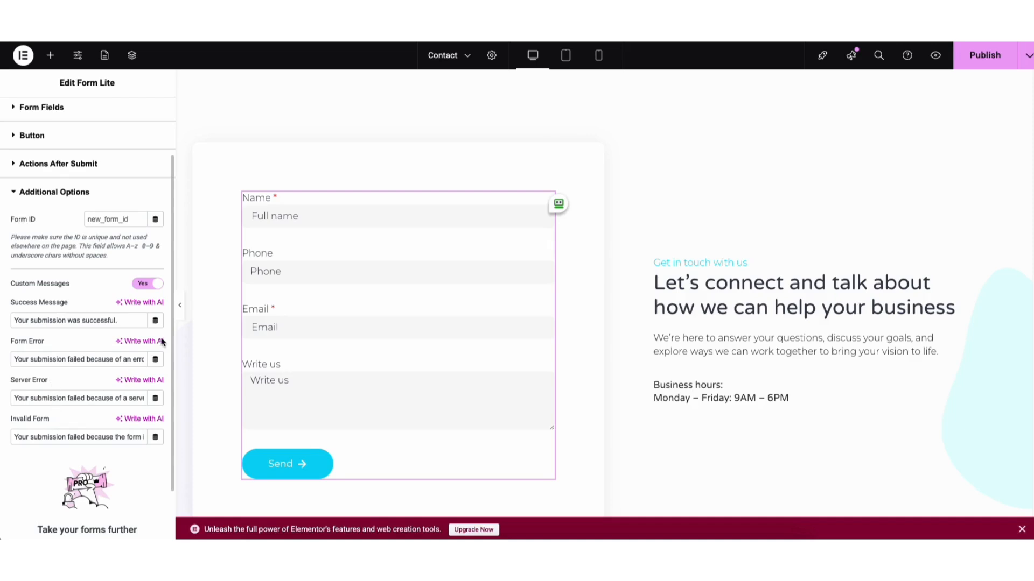
scroll(171, 344, up, 3)
Step: Examine the contact form's text, spacing, label and field styles, including the available input sizes
click(78, 120)
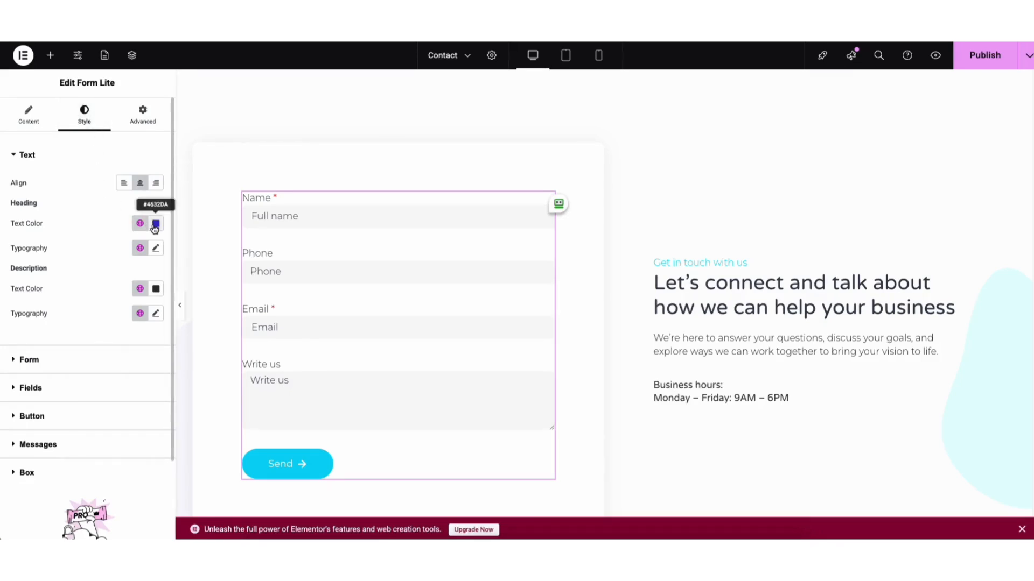
click(49, 359)
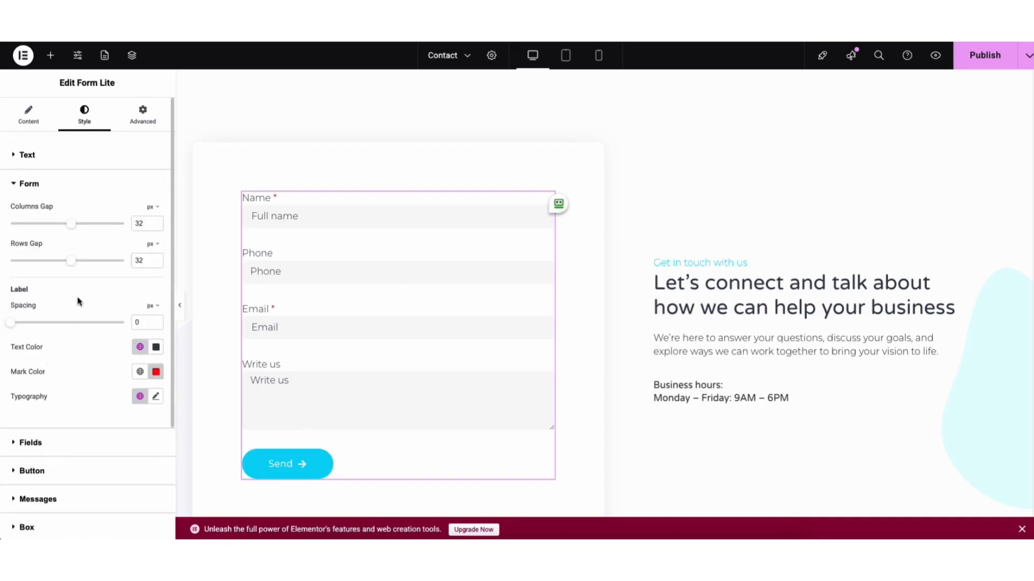
click(57, 444)
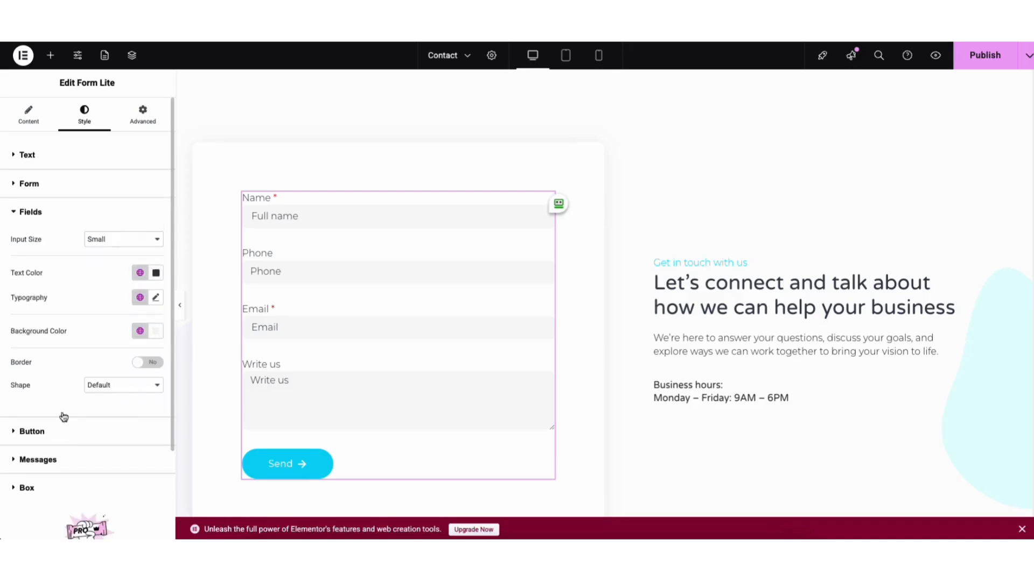
click(106, 240)
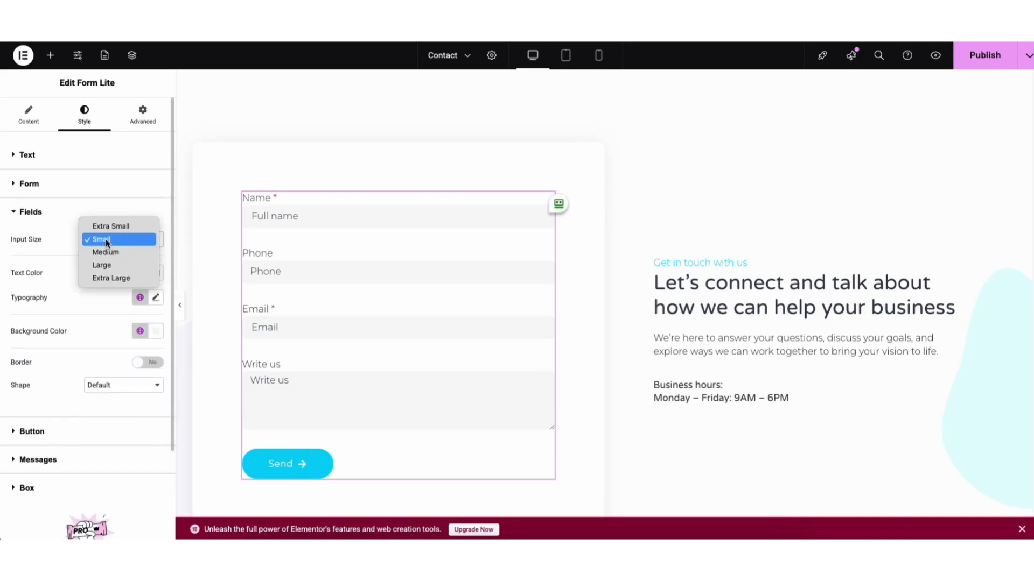
click(105, 239)
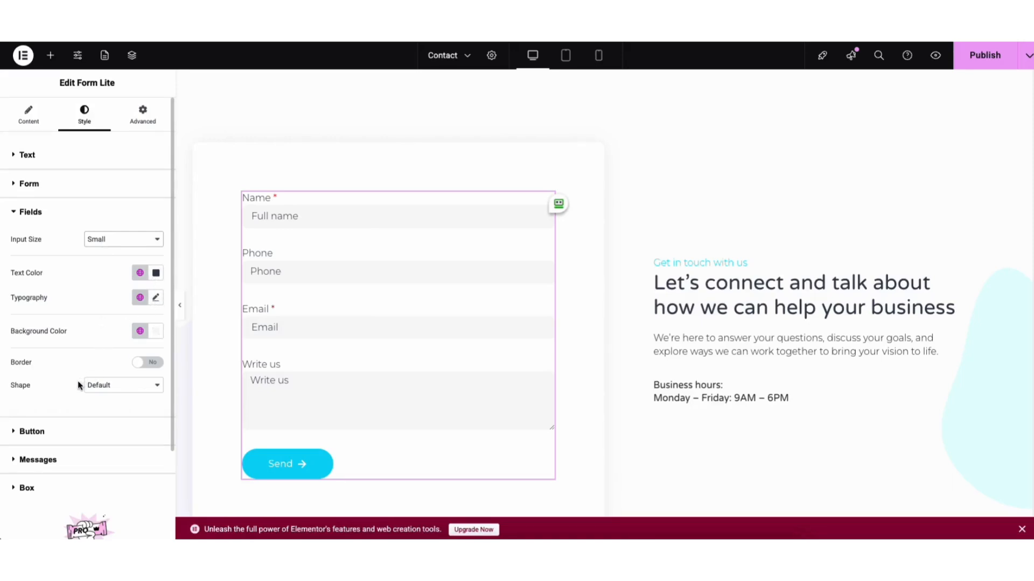
Step: Examine the Send button's style, including its hover state and padding, and the form's message style options
click(55, 431)
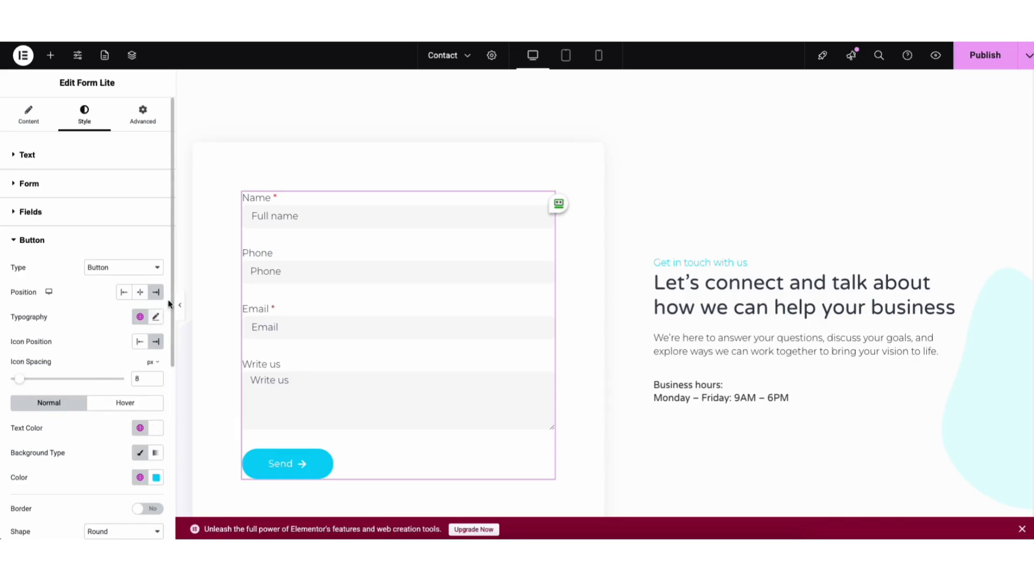
scroll(125, 306, down, 2)
click(125, 293)
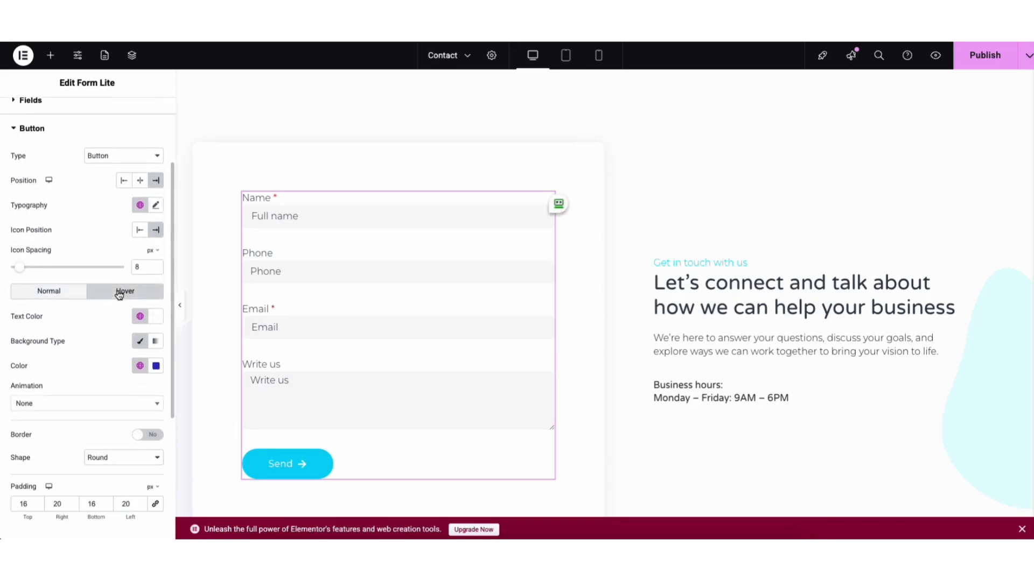
drag(172, 303, 171, 385)
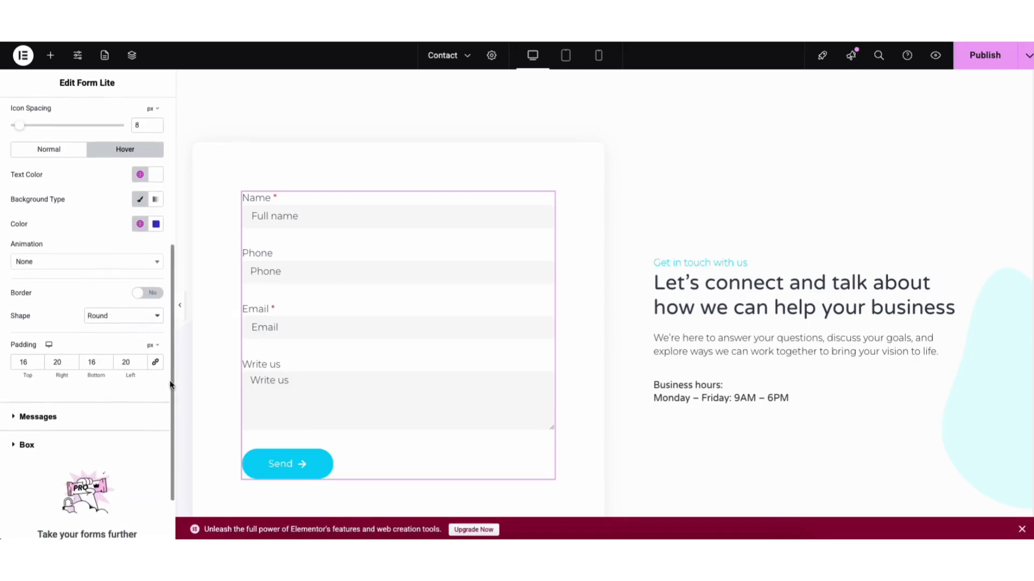
click(52, 417)
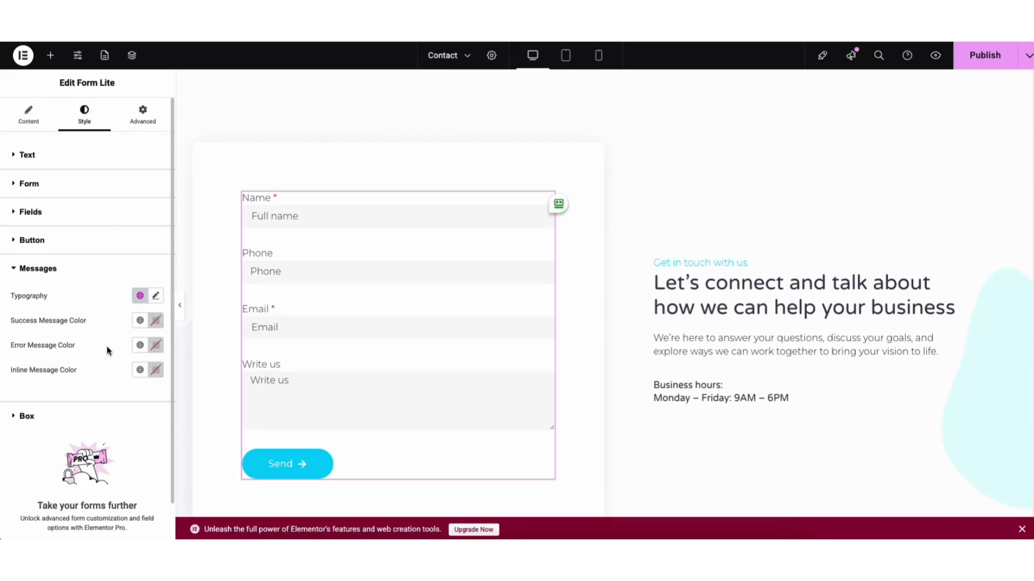
Step: Review the contact form's box style options and add a Google Maps widget to the empty area above the footer
click(33, 417)
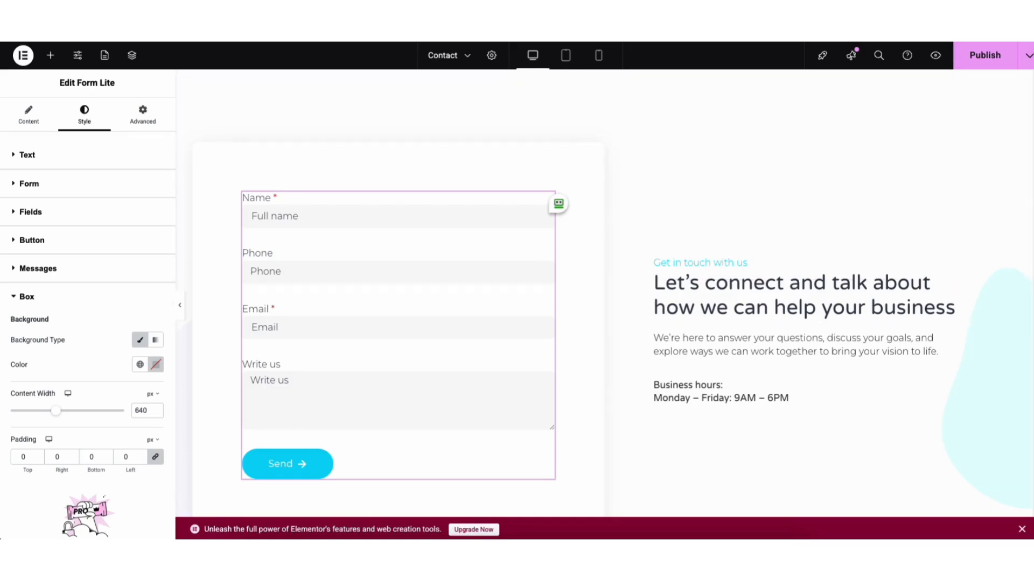
scroll(1024, 307, down, 15)
scroll(1023, 410, down, 4)
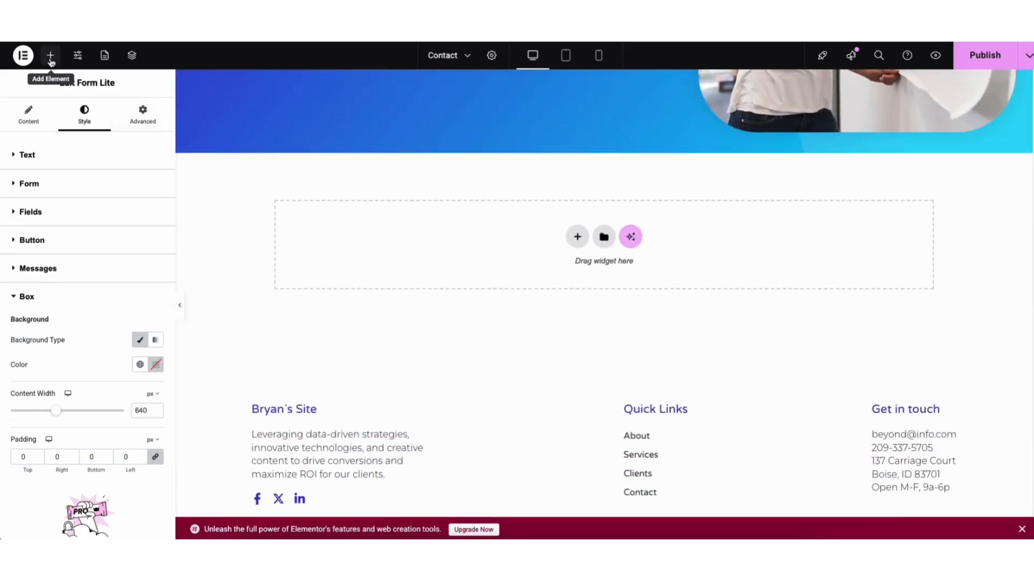
click(51, 60)
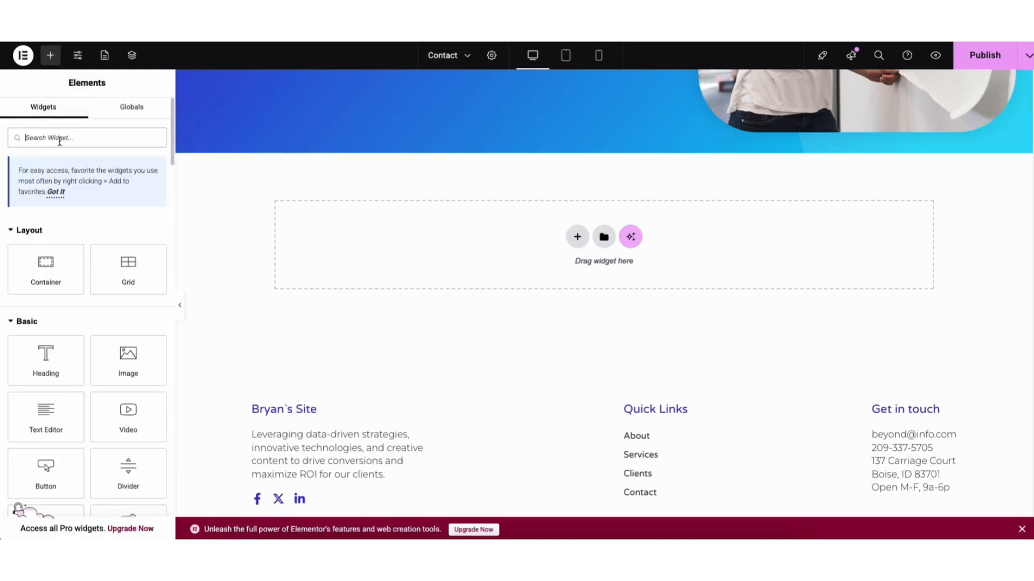
text(map)
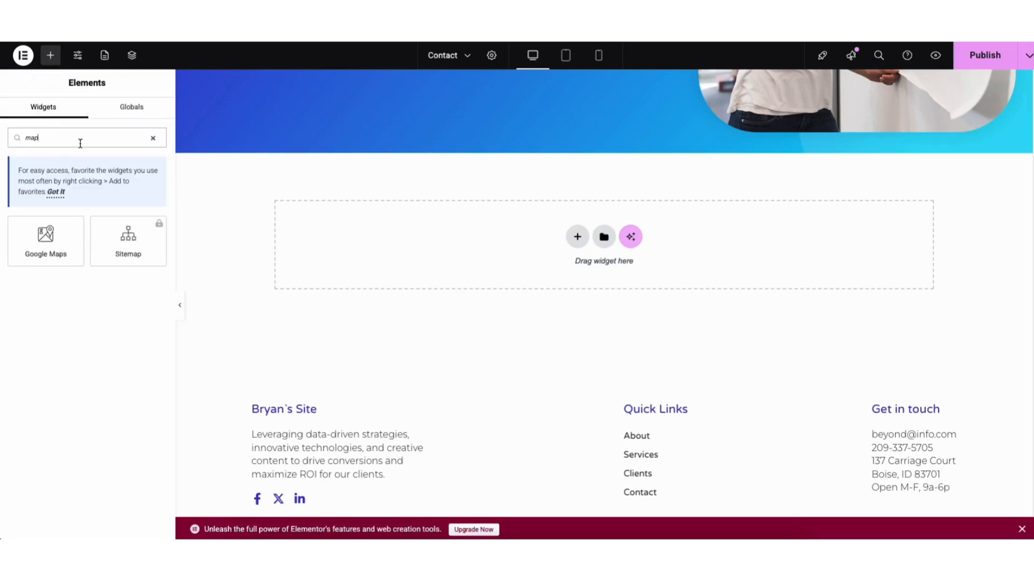
drag(46, 235, 455, 259)
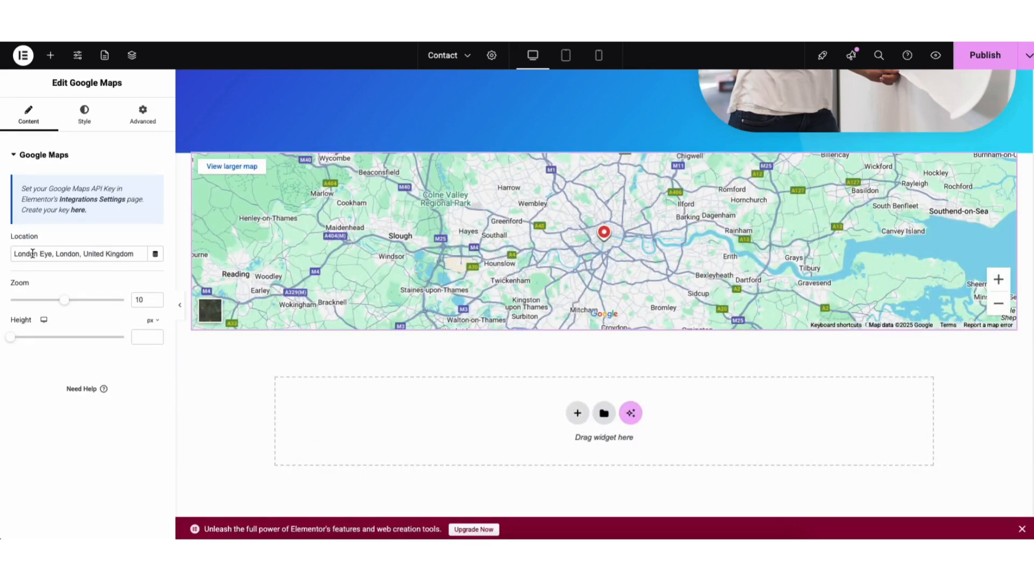
Step: Set the map's zoom to 8 and its height to 366 px
drag(15, 253, 121, 256)
drag(63, 301, 53, 301)
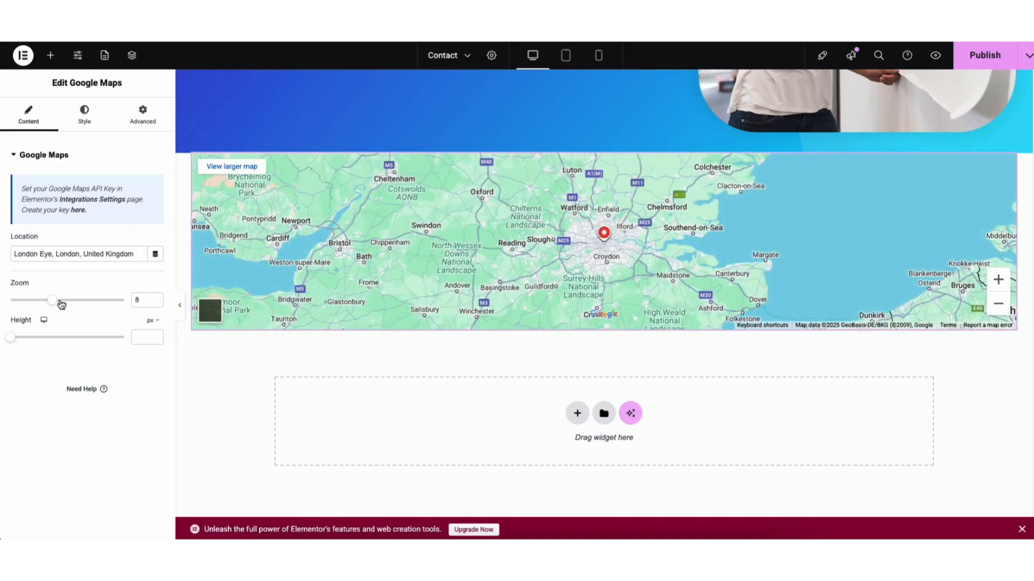
drag(11, 337, 41, 345)
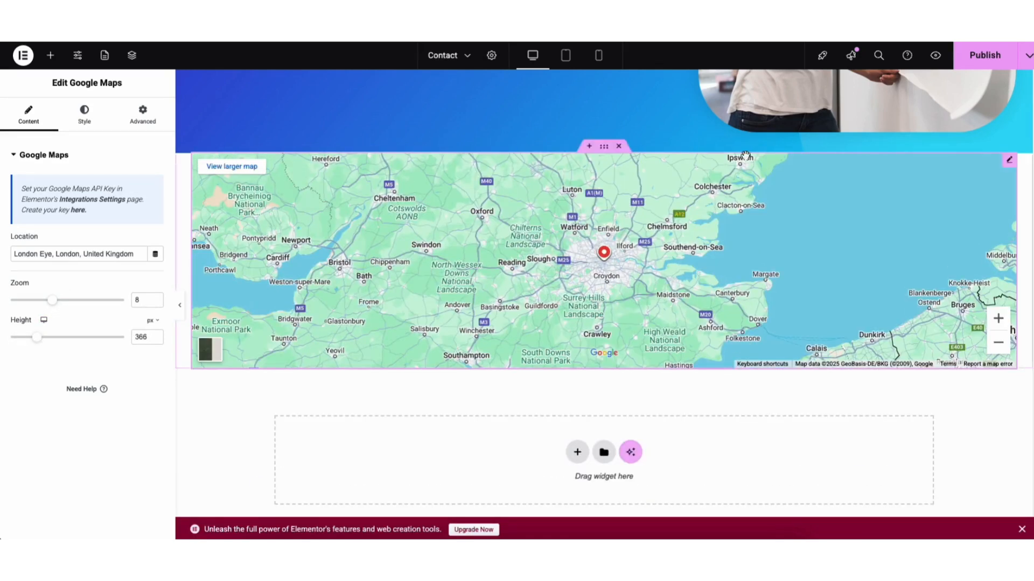
Step: Save the Contact page as a draft and check the map near the end of the page
click(1025, 61)
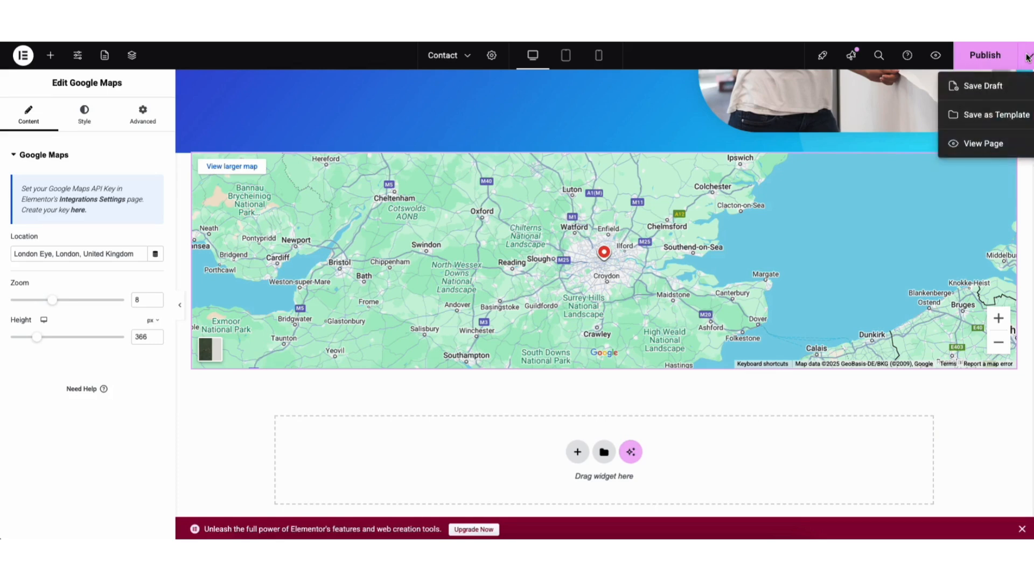
click(988, 86)
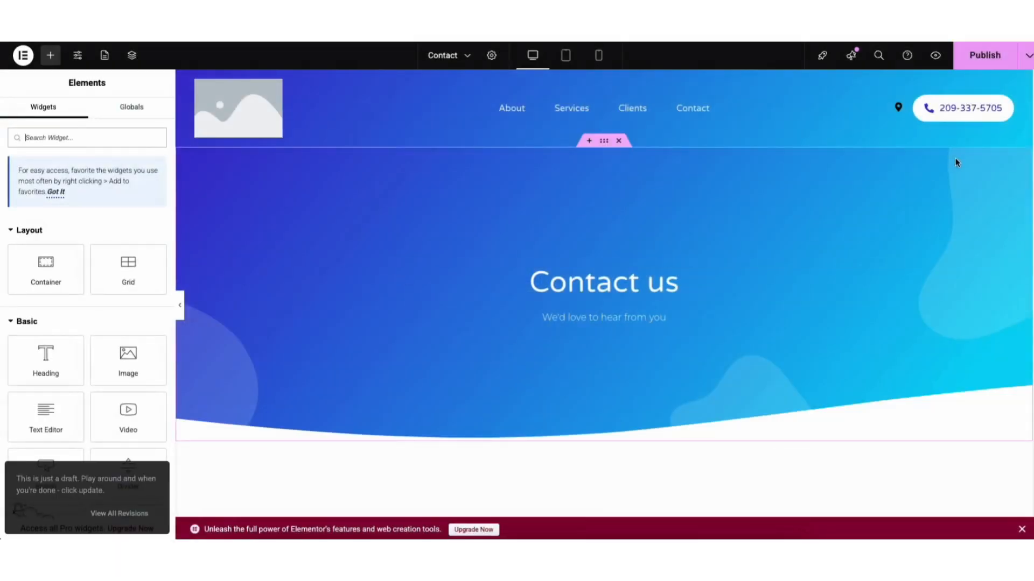
scroll(974, 269, down, 15)
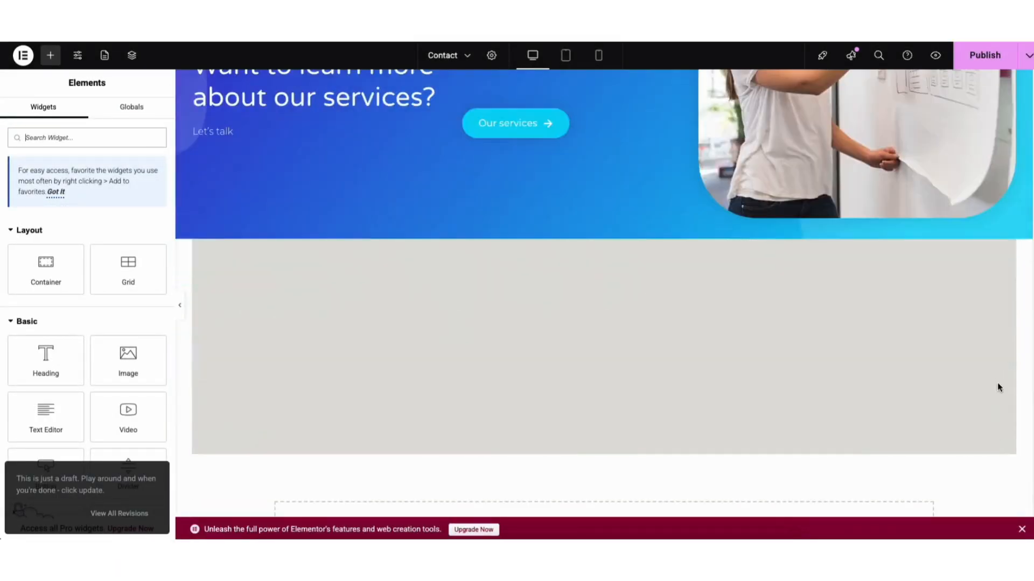
scroll(999, 388, down, 3)
scroll(996, 415, up, 2)
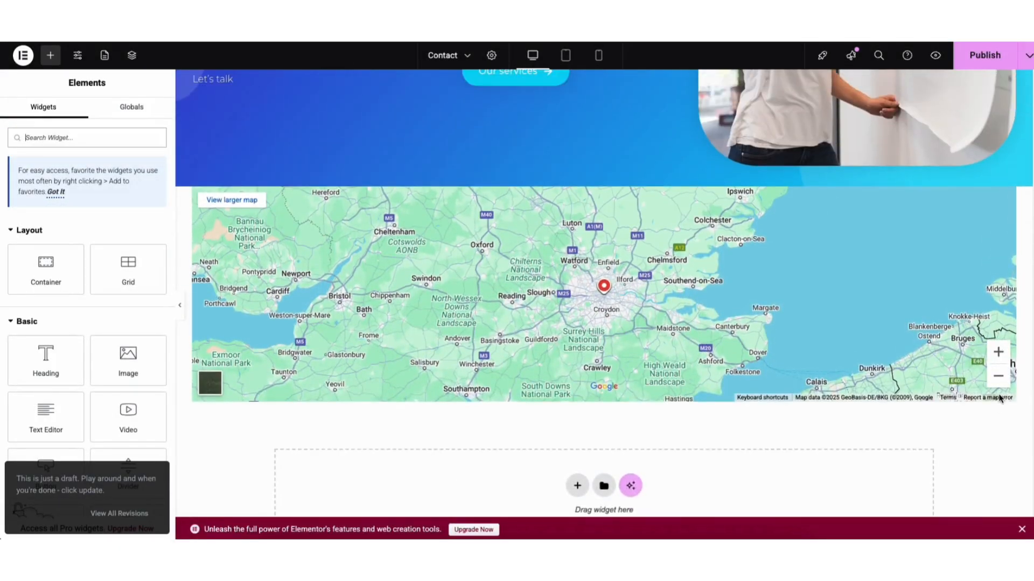
Step: Open the API key guide from the map widget's settings and go to the Google Maps Platform Credentials page
click(1008, 196)
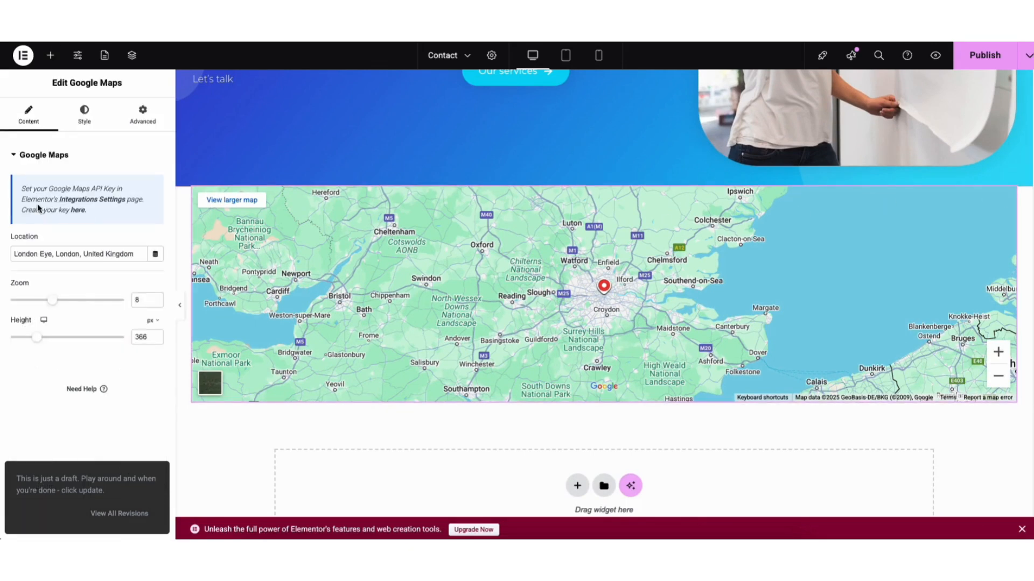
click(77, 211)
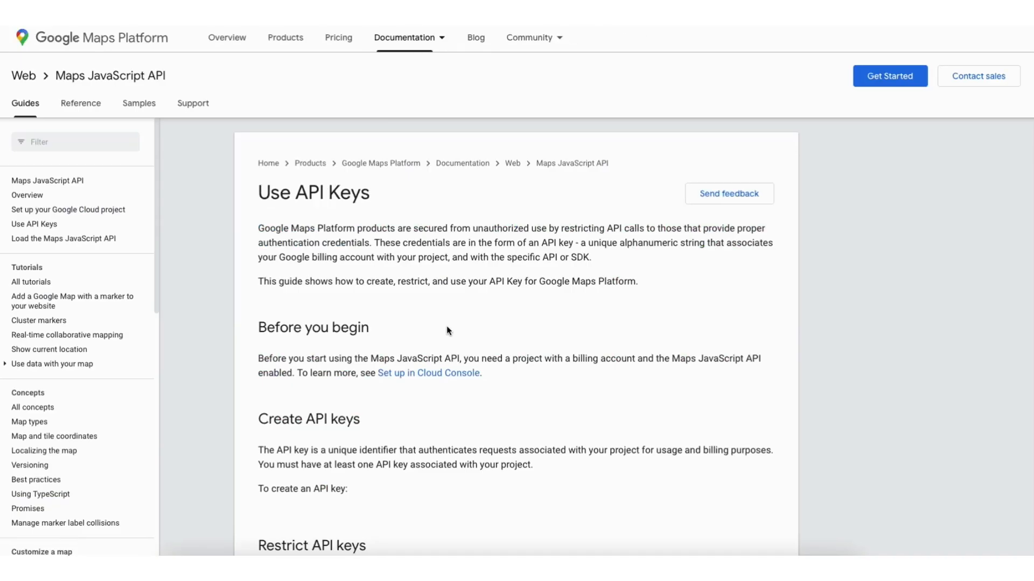
scroll(911, 182, down, 5)
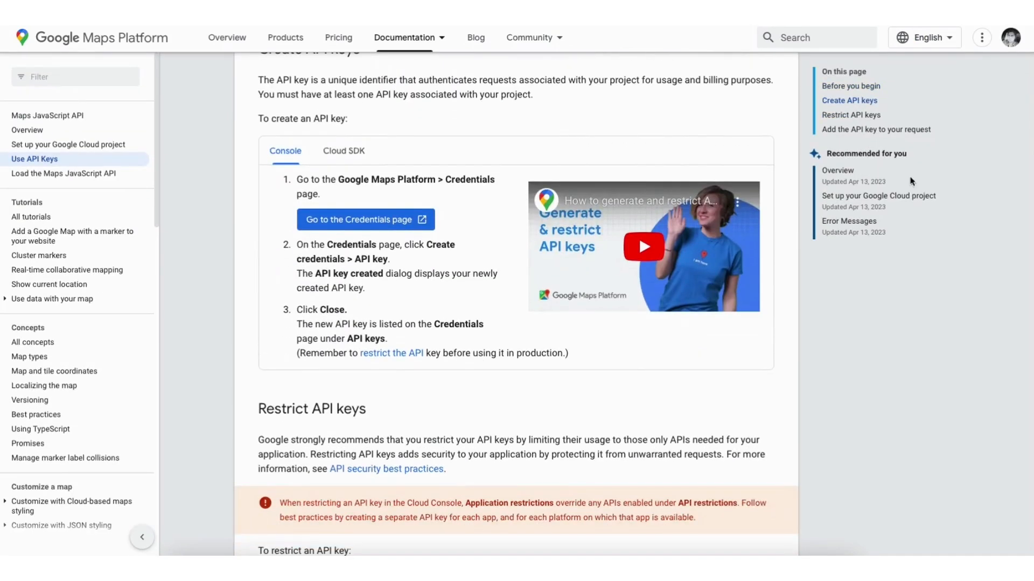
click(341, 220)
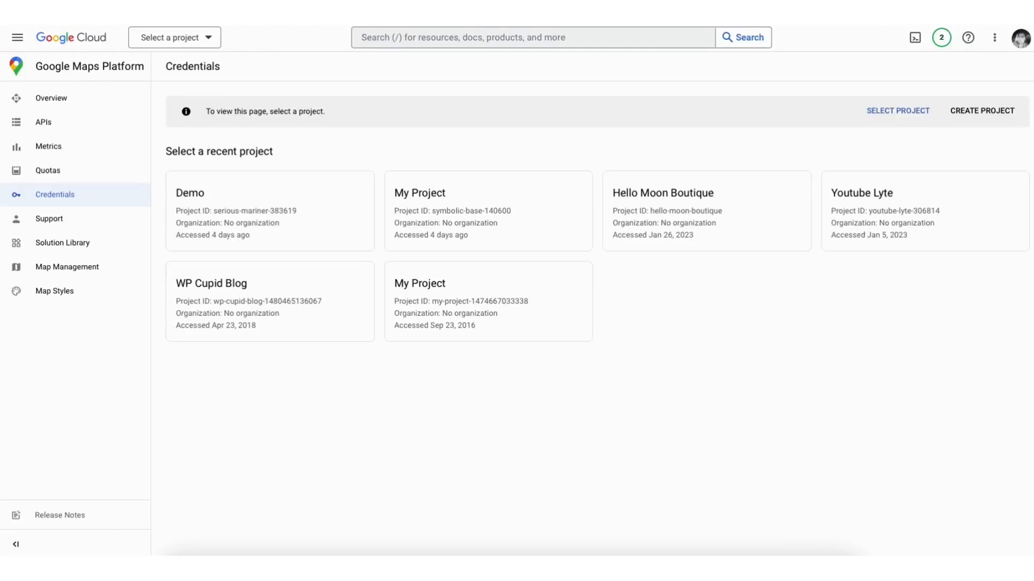
Step: Fill in a new Google Cloud project named Demo1 and open Elementor's Integrations Settings from the map widget
click(982, 110)
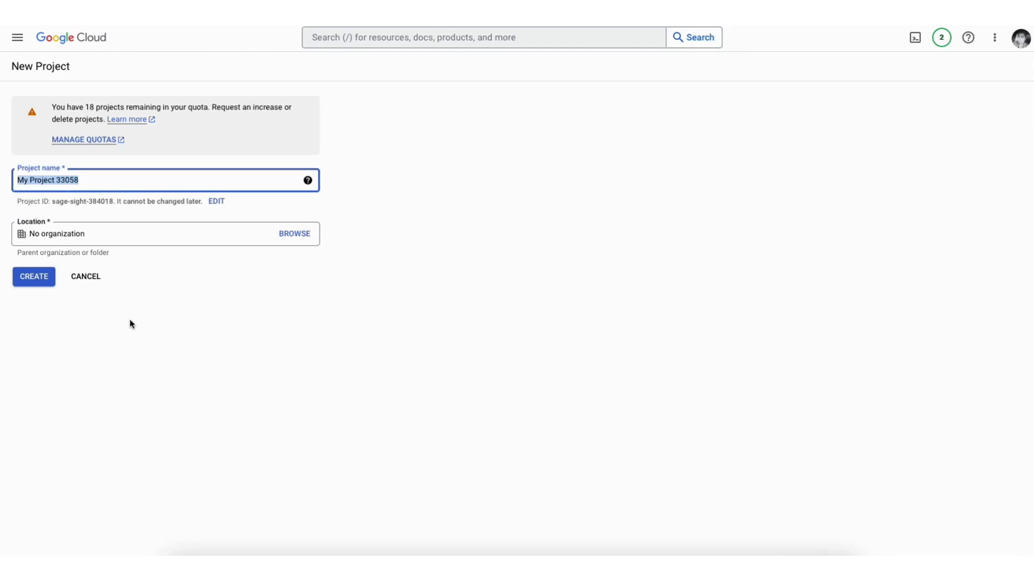
text(Demo1)
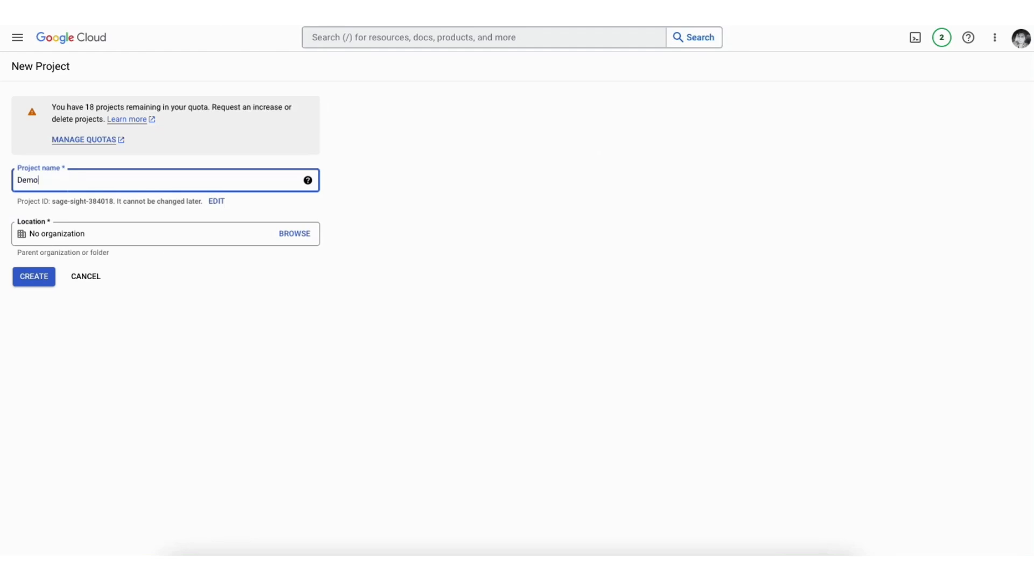
click(126, 235)
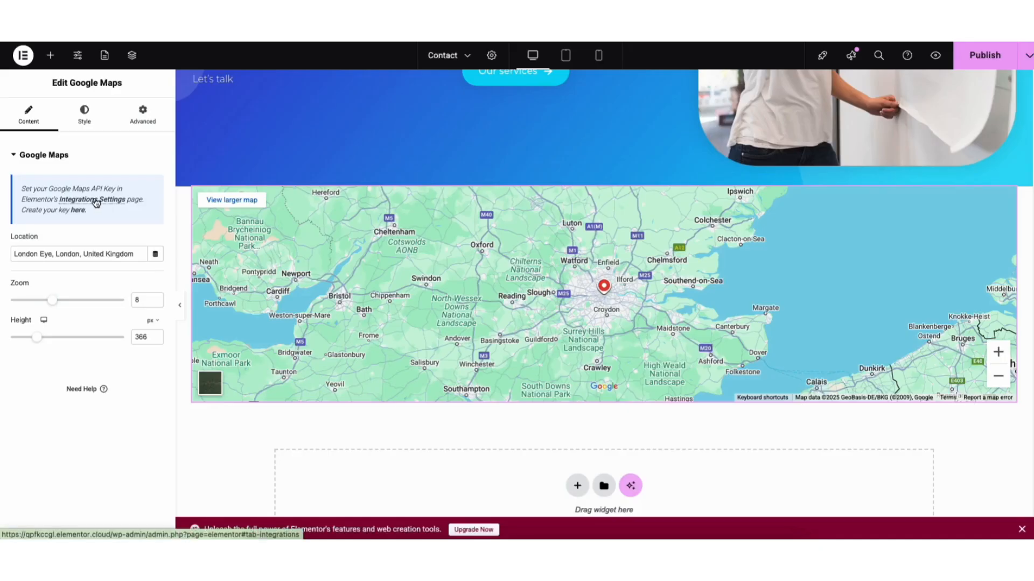
click(96, 202)
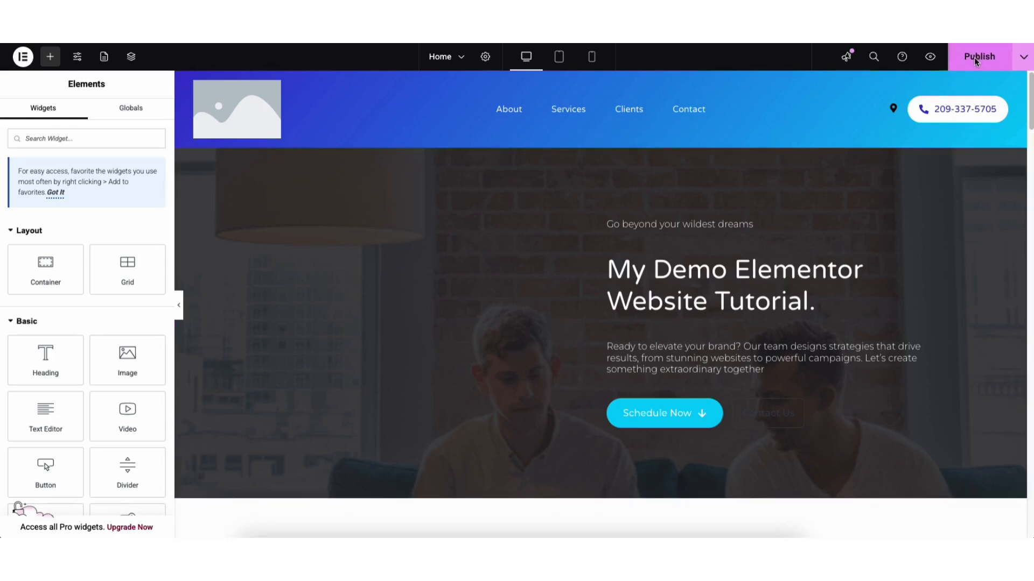
Step: Preview the homepage in tablet and mobile portrait layouts and return to the desktop view
click(1020, 60)
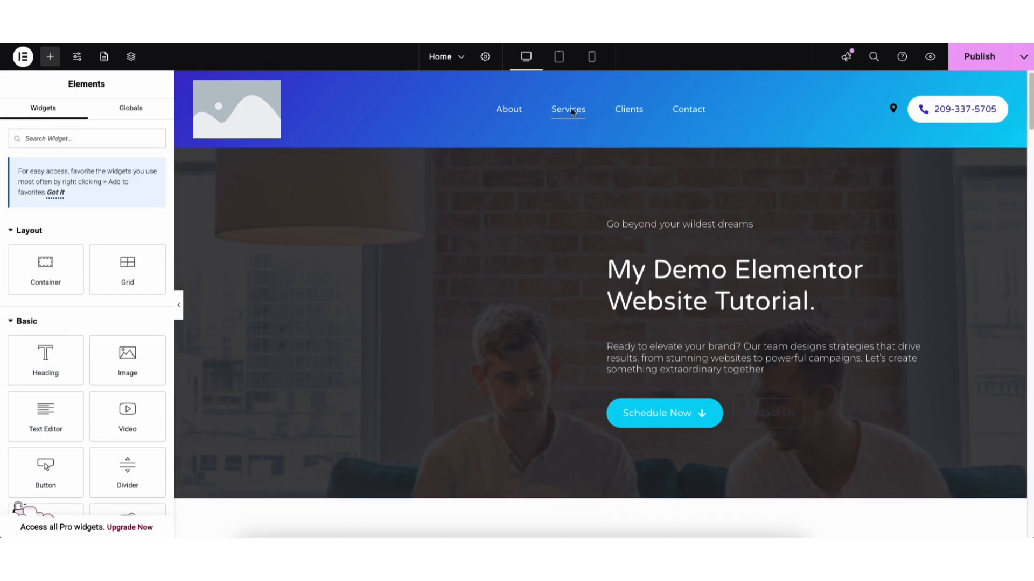
click(559, 57)
mouse_move(827, 109)
mouse_down()
mouse_move(827, 168)
mouse_move(826, 103)
mouse_up()
click(592, 57)
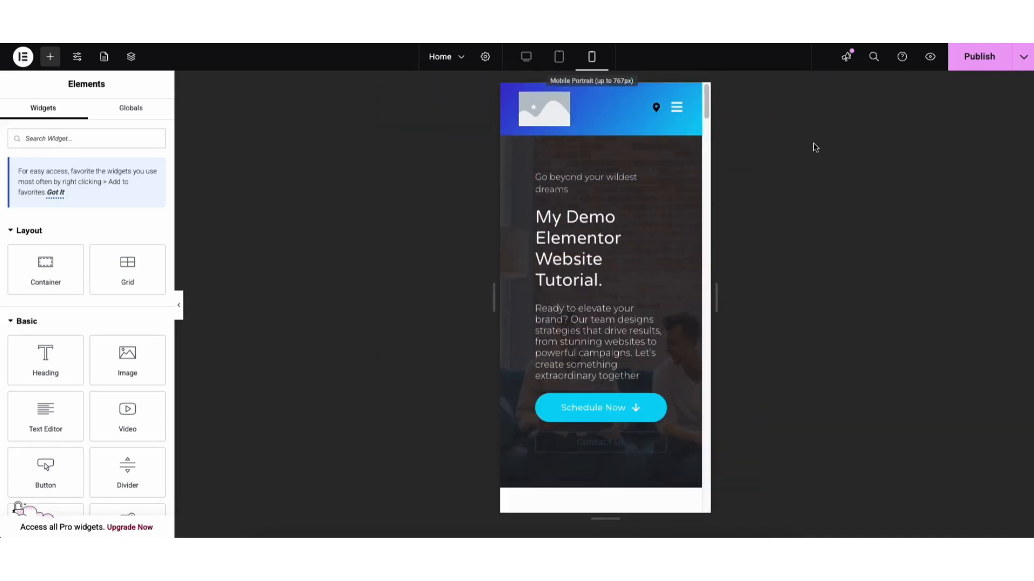
scroll(707, 116, down, 5)
scroll(707, 116, up, 5)
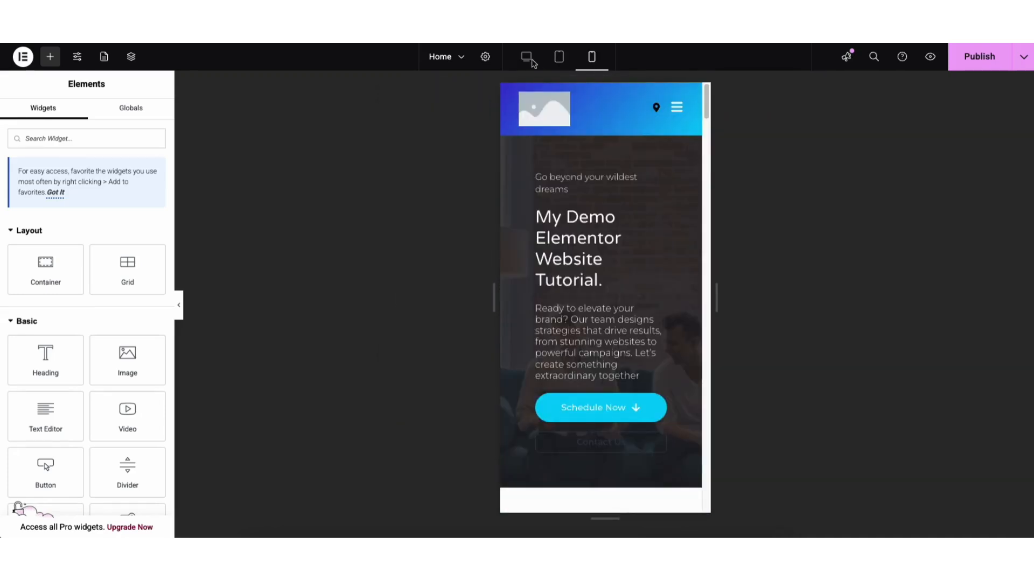
click(526, 56)
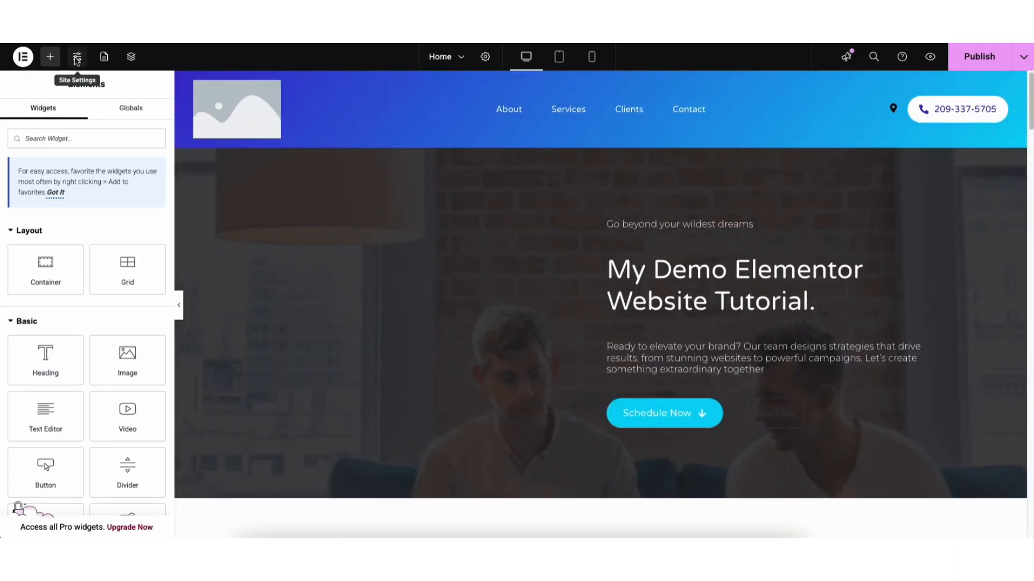
Step: Examine the available site settings and the homepage's action history and saved revisions
click(77, 57)
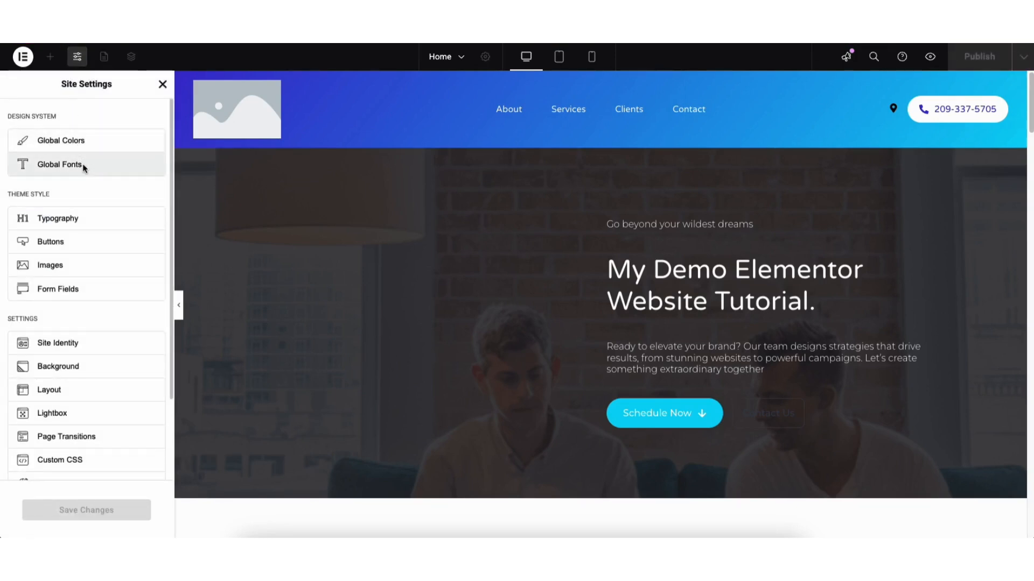
click(162, 85)
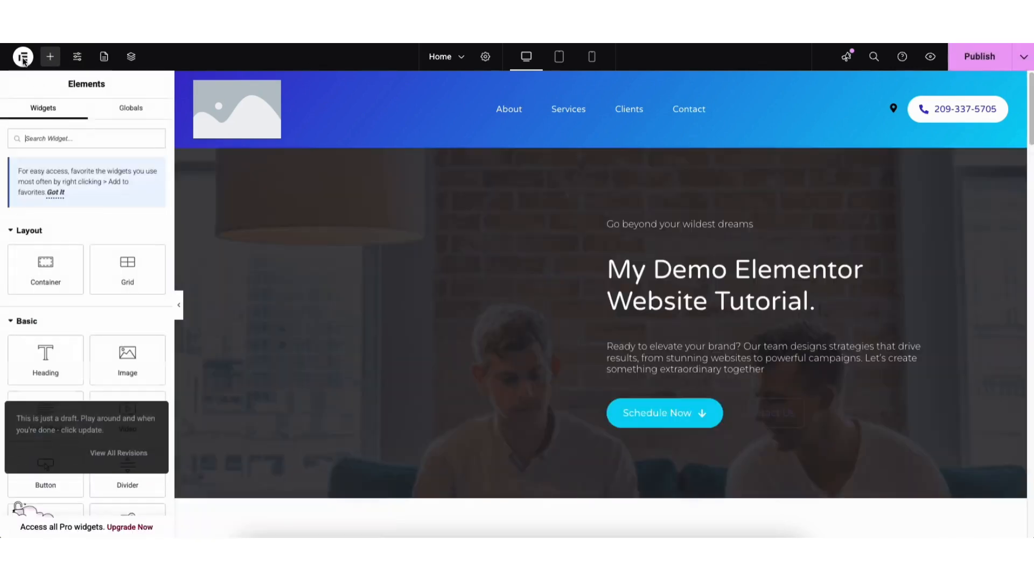
click(23, 58)
click(54, 104)
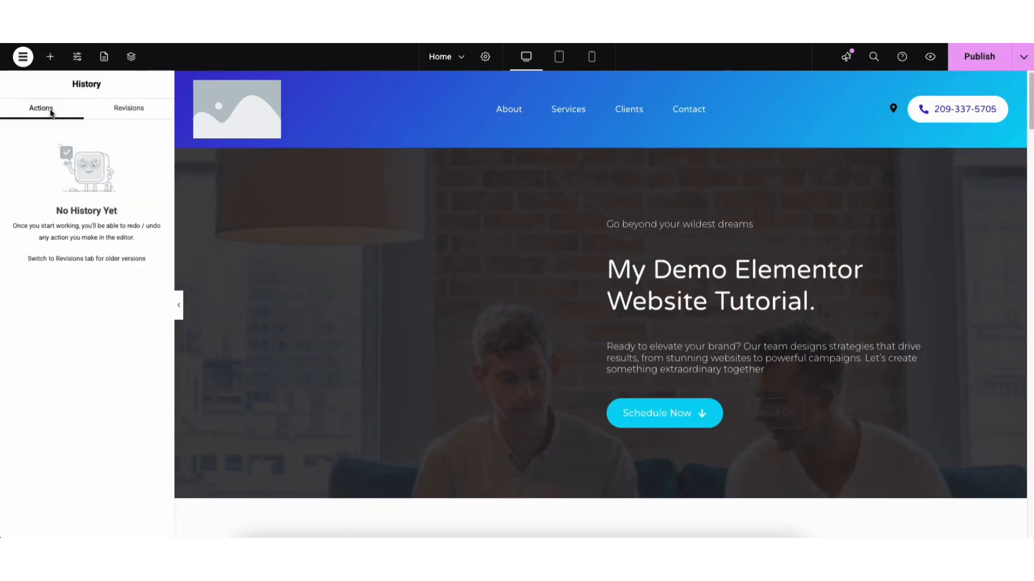
click(108, 111)
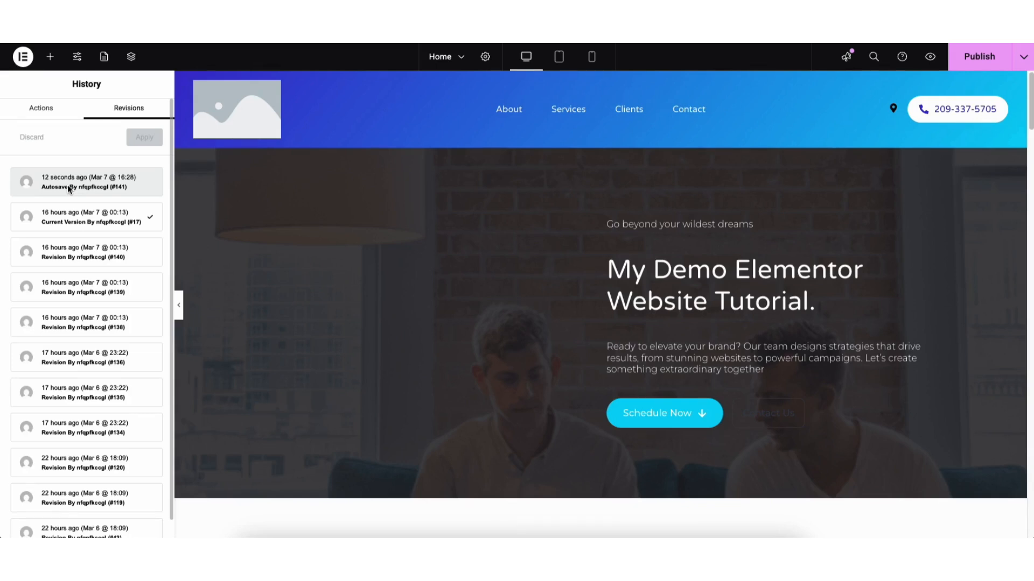
Step: Exit the editor to the WordPress dashboard and open the list of all pages
click(23, 58)
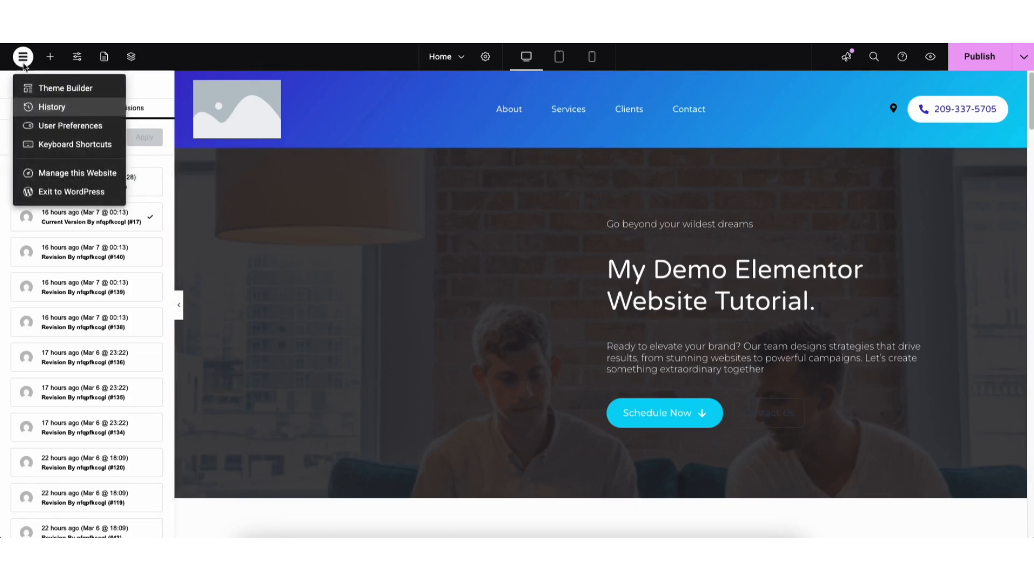
click(43, 193)
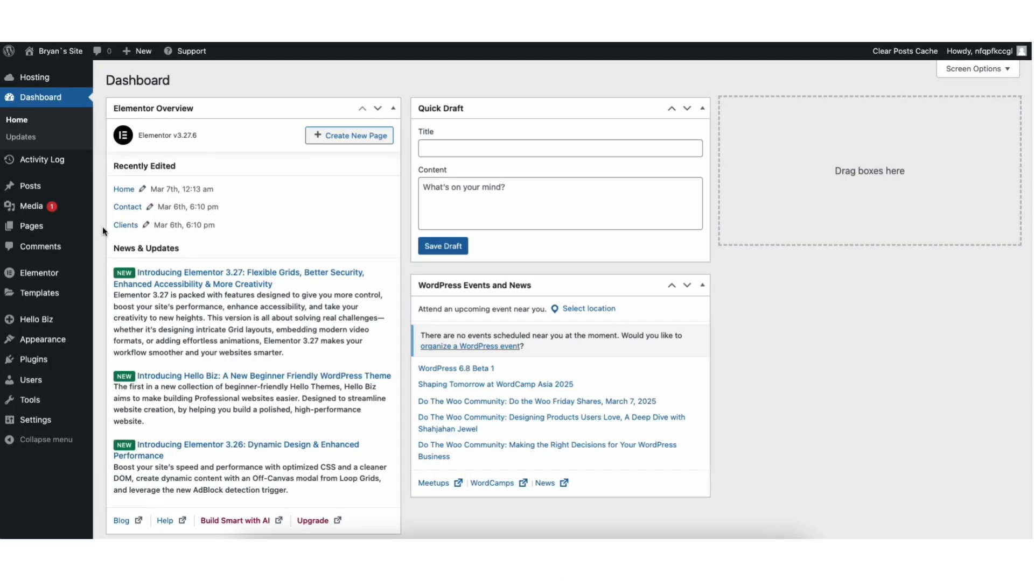
mouse_move(55, 230)
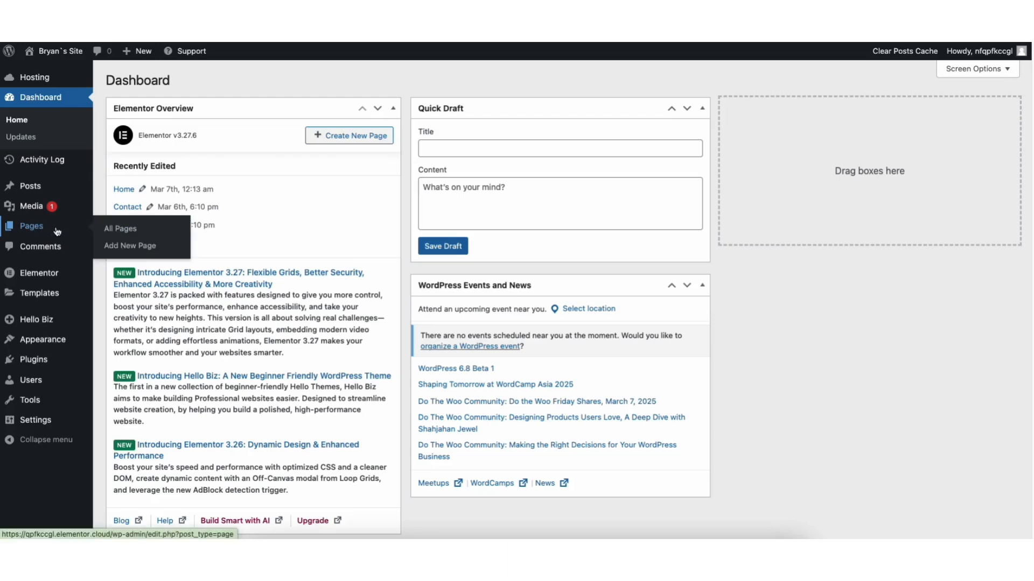
click(122, 230)
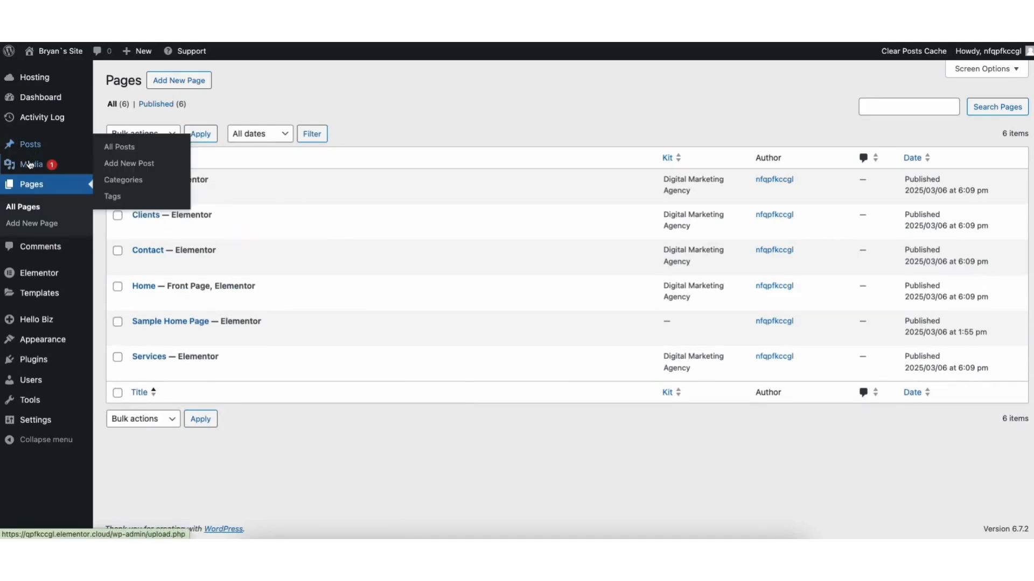
Step: Look through the media library, dismissing its list-view tip, and open the list of all posts
mouse_move(40, 168)
click(115, 170)
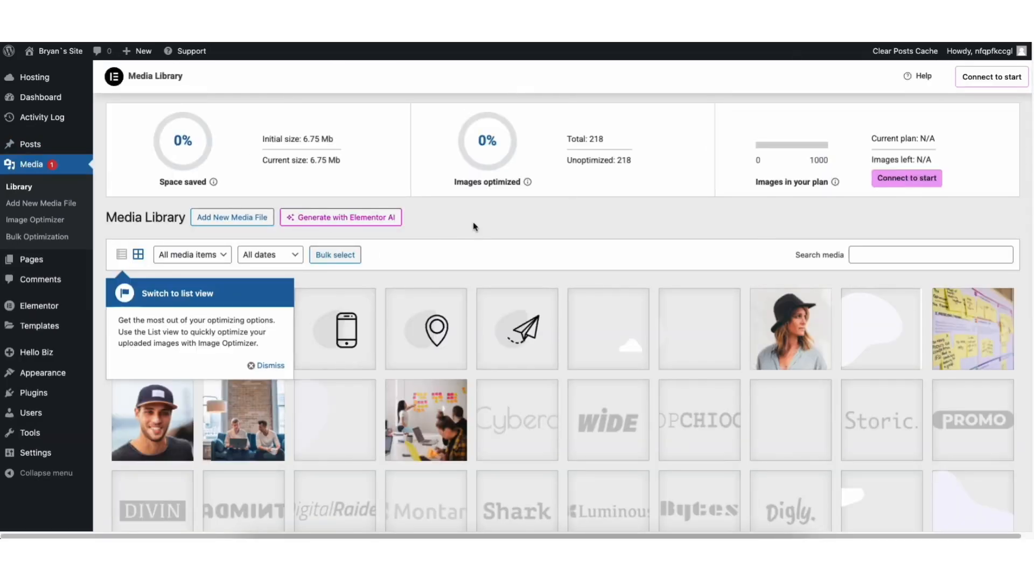
click(267, 368)
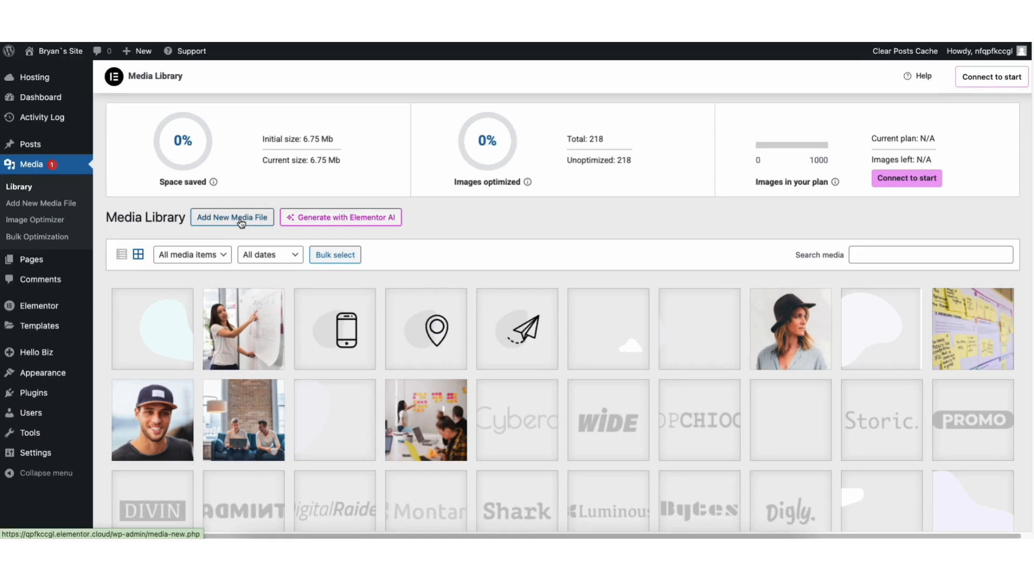
mouse_move(31, 146)
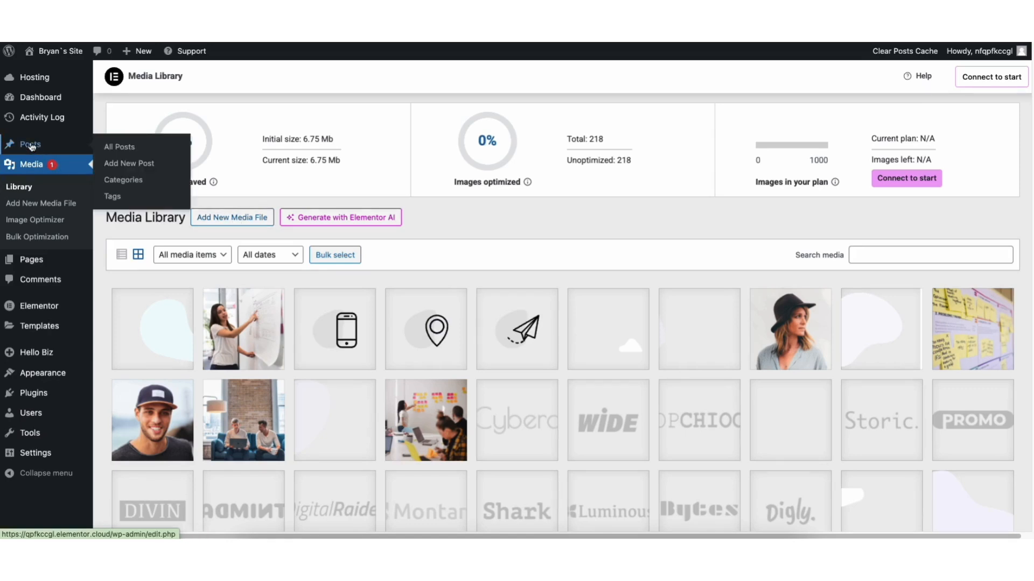
click(120, 152)
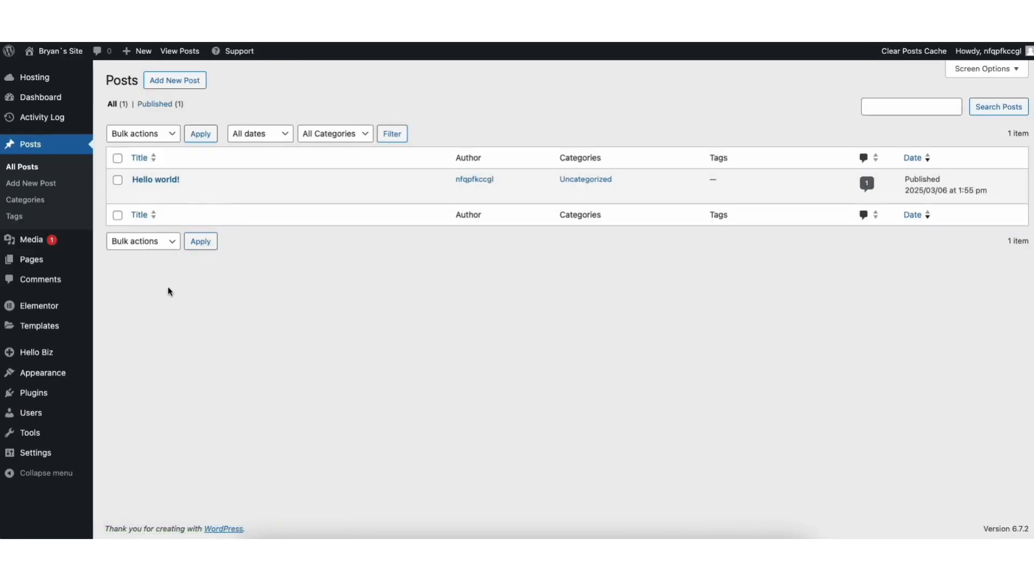
Step: Look through the comments list and its moderation options, and open the page for adding new plugins
click(46, 285)
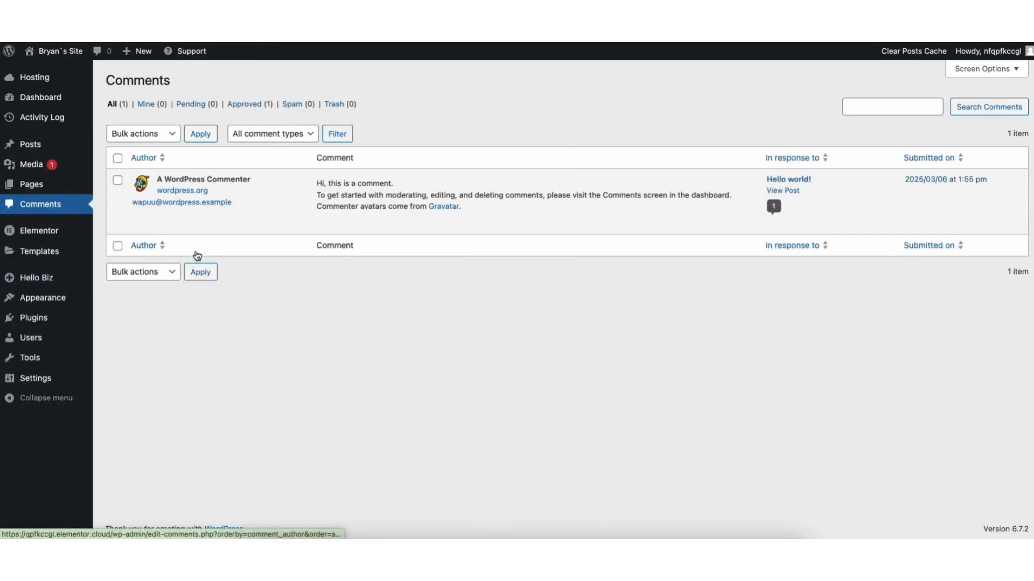
mouse_move(378, 231)
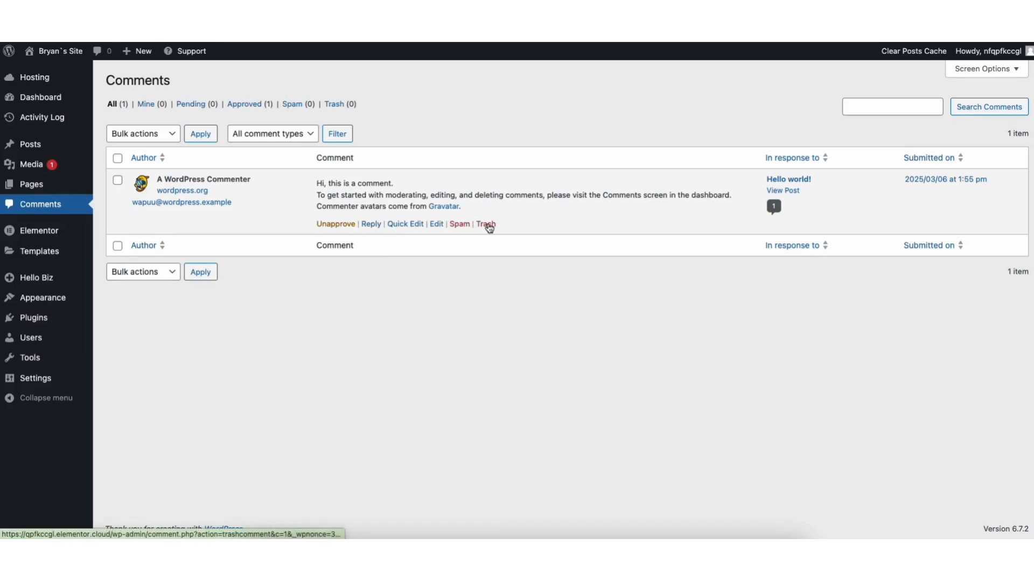
mouse_move(33, 319)
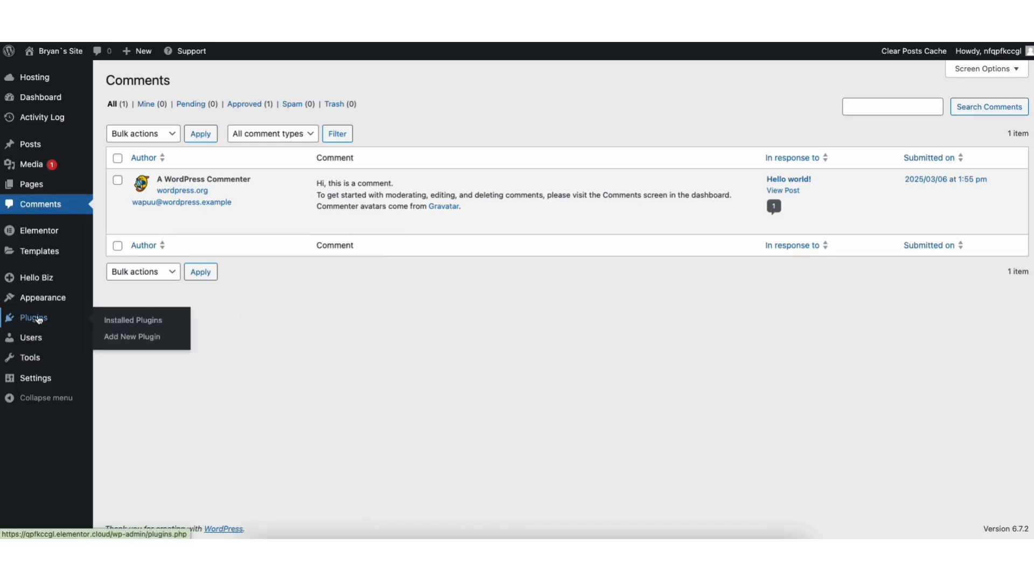
click(117, 338)
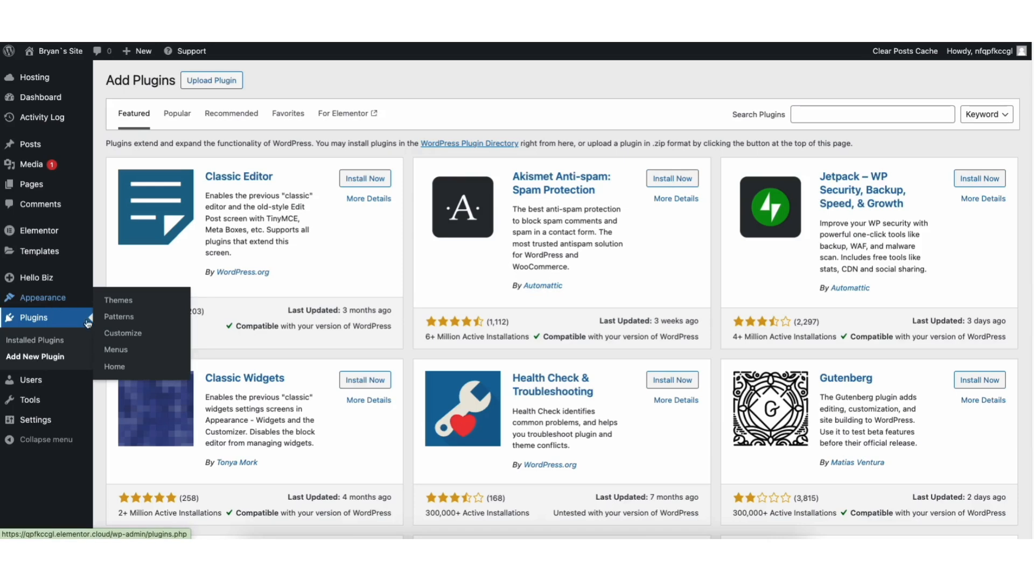
Step: Open the site's menu editor and add Sample Home Page to the menu between Clients and Contact
mouse_move(41, 300)
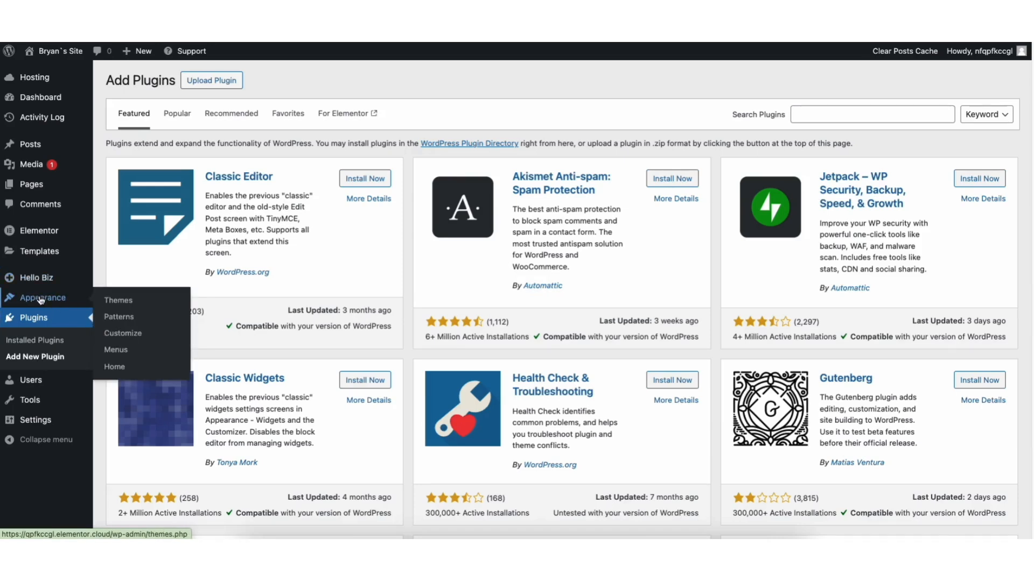
click(116, 350)
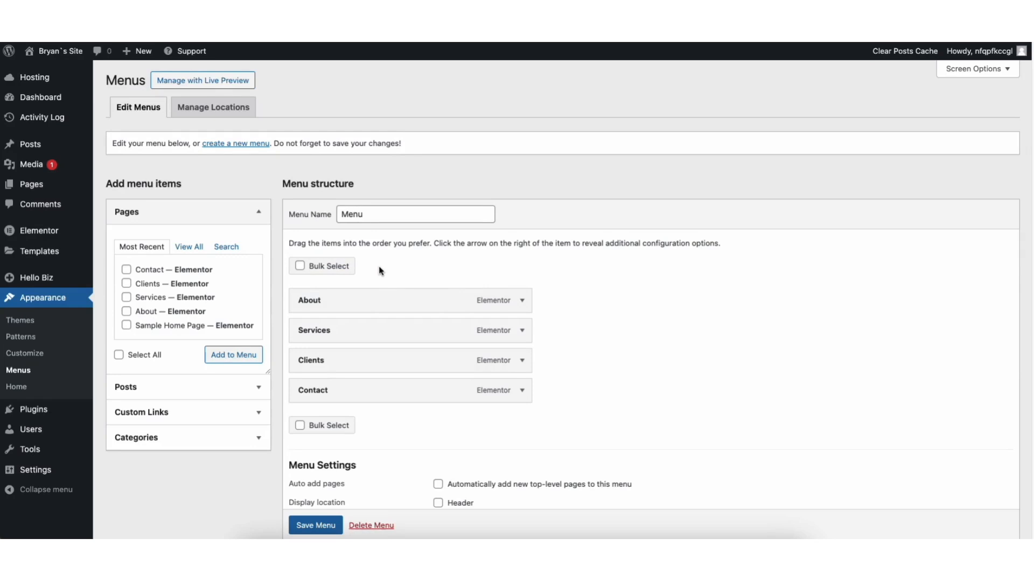
click(127, 325)
click(222, 355)
drag(313, 429, 307, 392)
Step: Examine the settings of the Sample Home Page menu item, including its navigation label, and collapse them
click(521, 390)
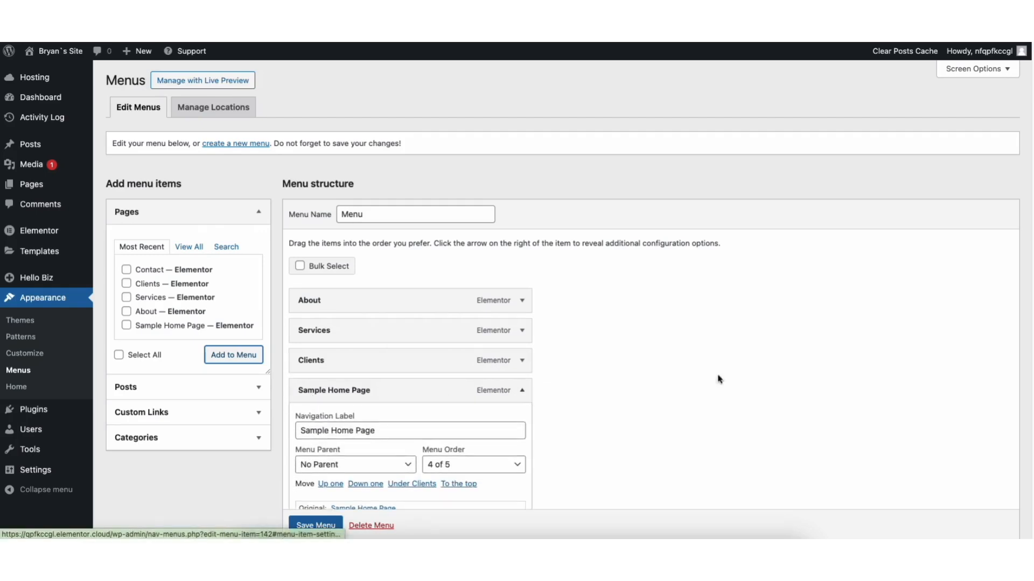
scroll(451, 267, down, 3)
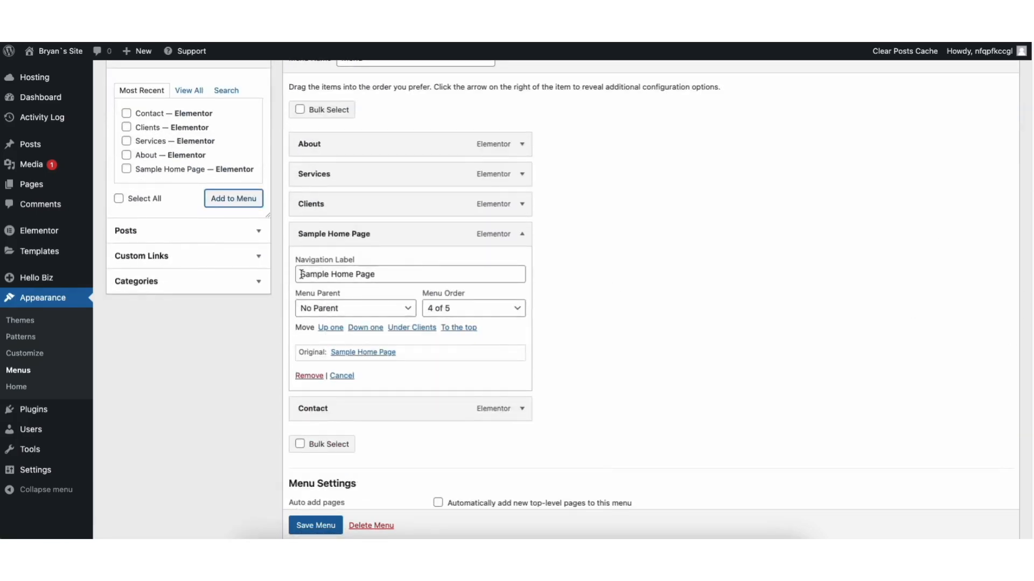
drag(301, 274, 387, 275)
click(362, 274)
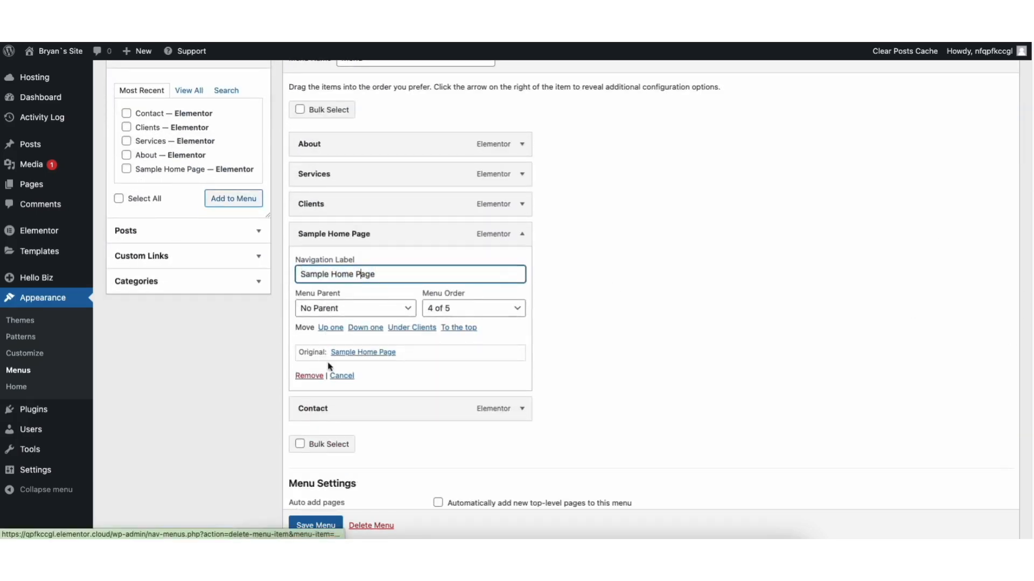
click(522, 234)
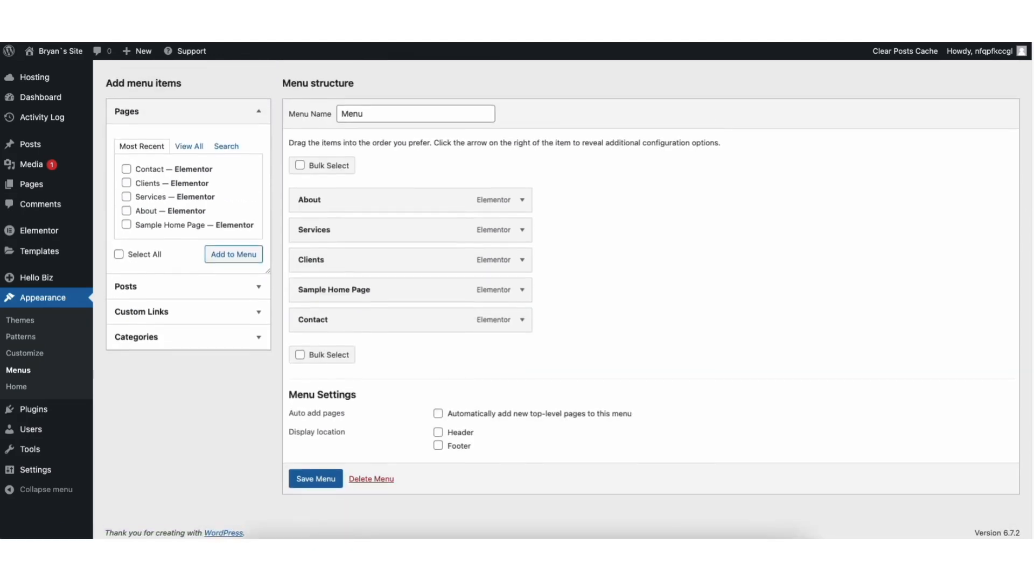
scroll(449, 153, up, 2)
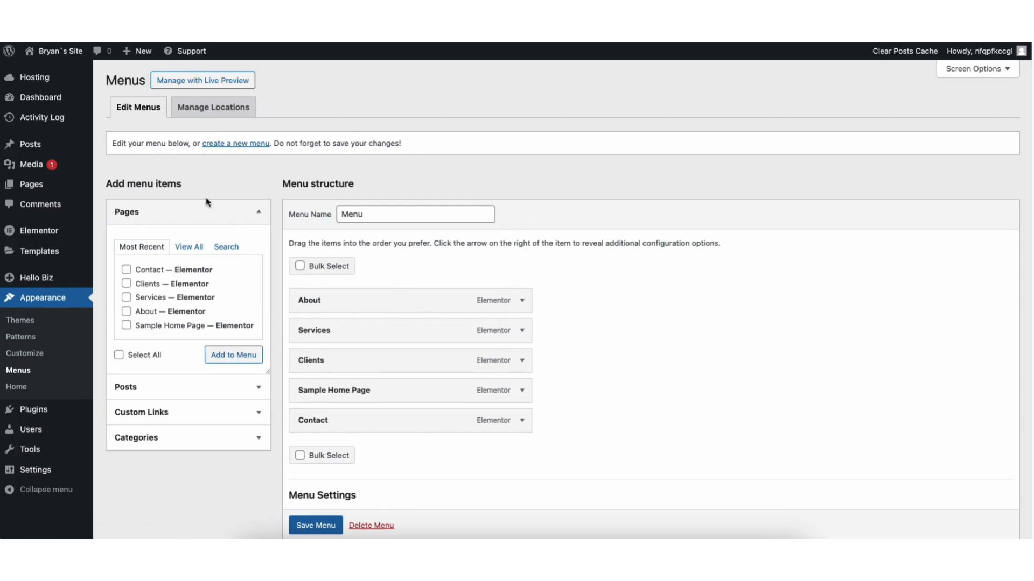
Step: Add a second Sample Home Page item, nest both Sample Home Page items under Services, save the menu and check it on the live homepage
click(126, 325)
click(218, 355)
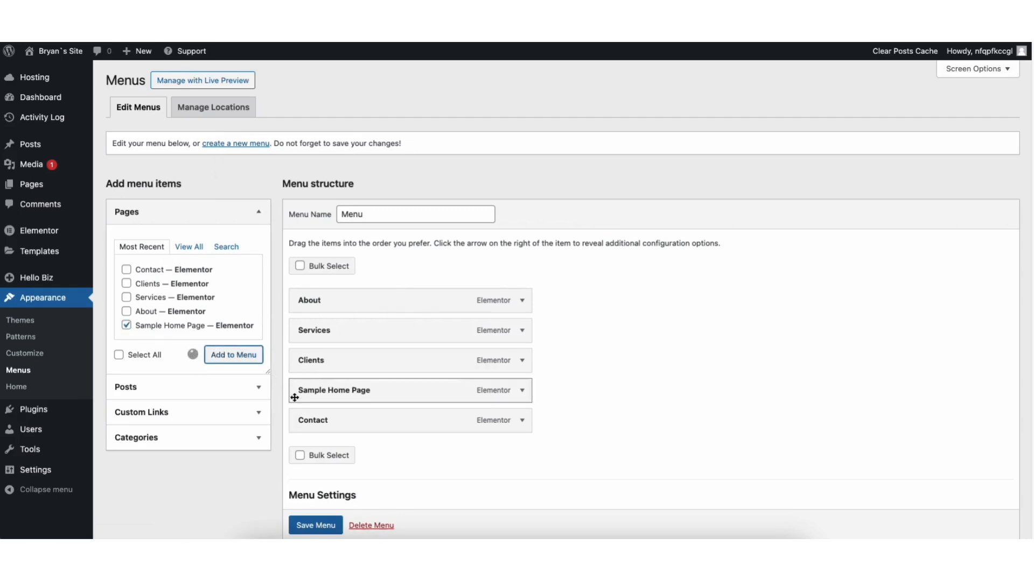
drag(318, 452, 335, 360)
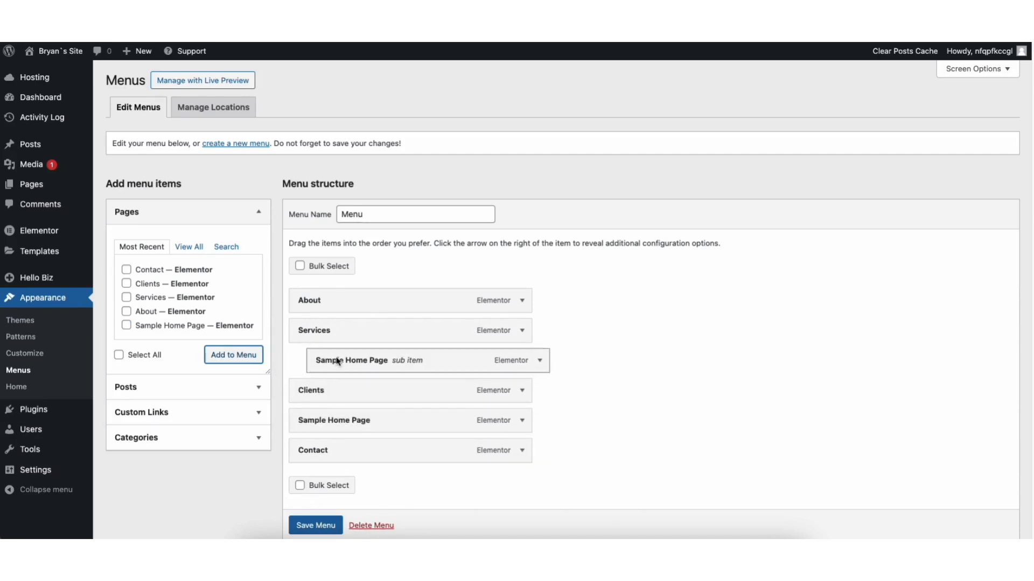
drag(321, 427, 340, 393)
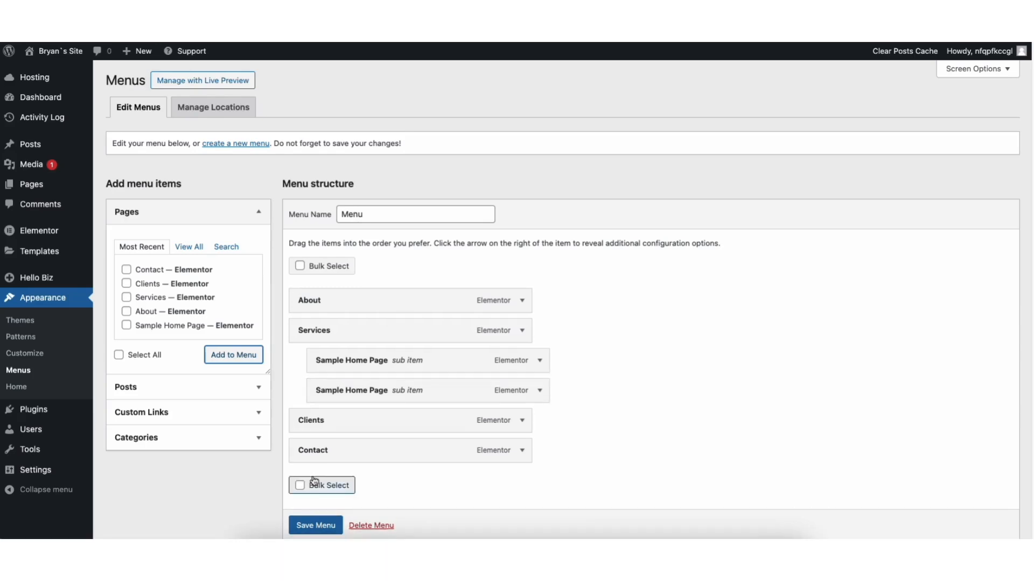
click(308, 526)
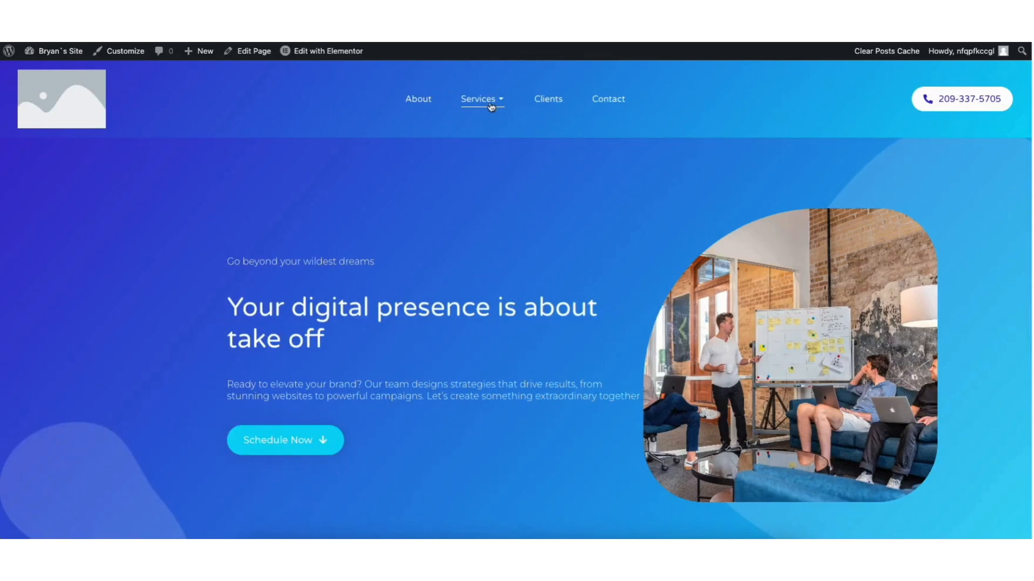
mouse_move(488, 104)
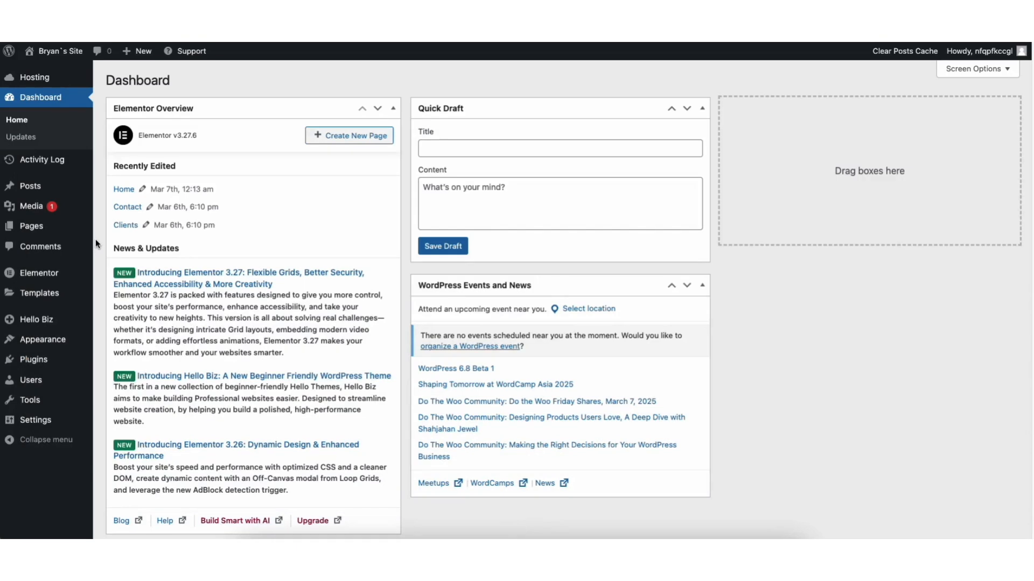
Step: Open the Hello Biz home screen from the dashboard and open the site footer for customizing
mouse_move(31, 323)
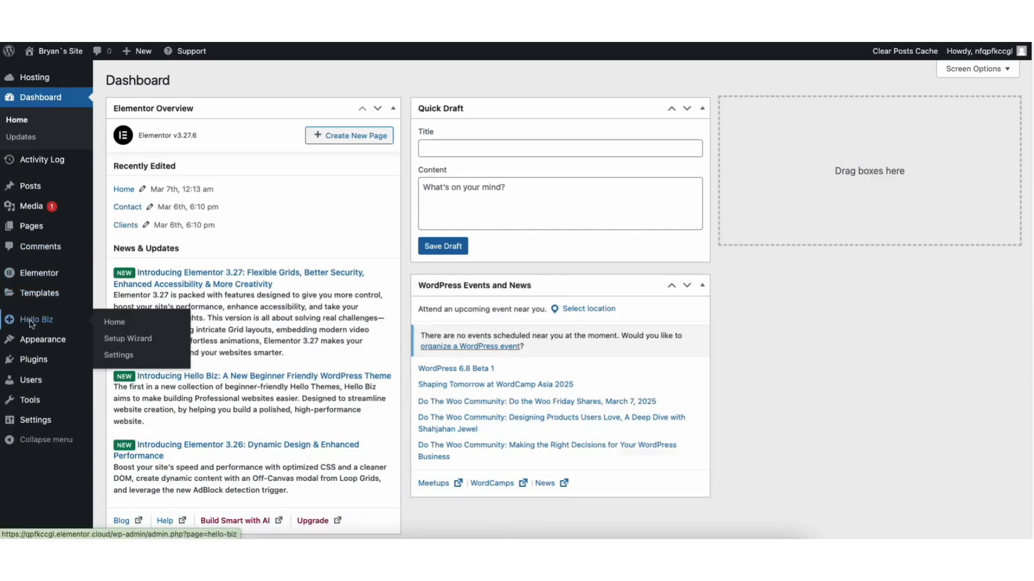
click(31, 321)
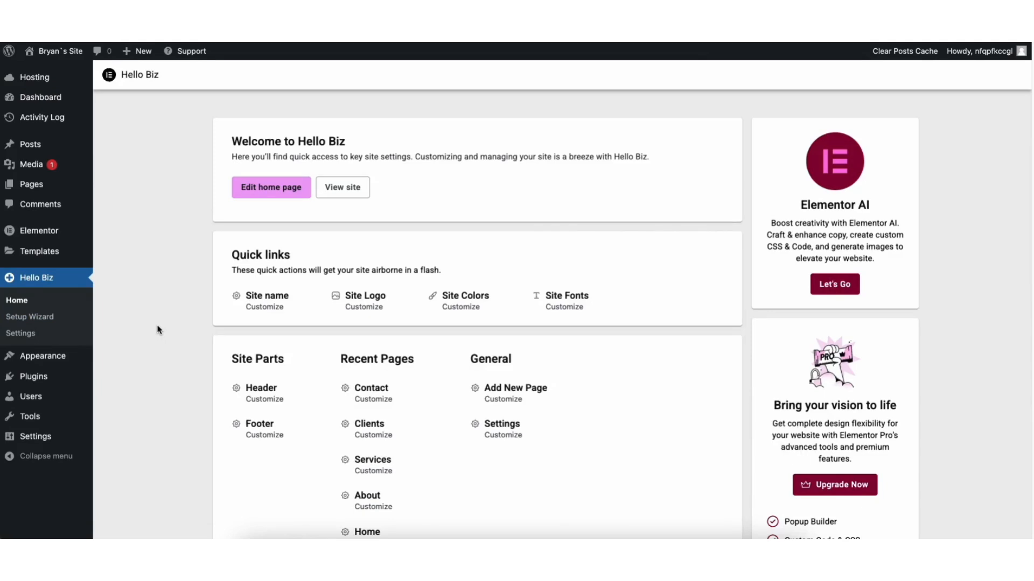
click(271, 433)
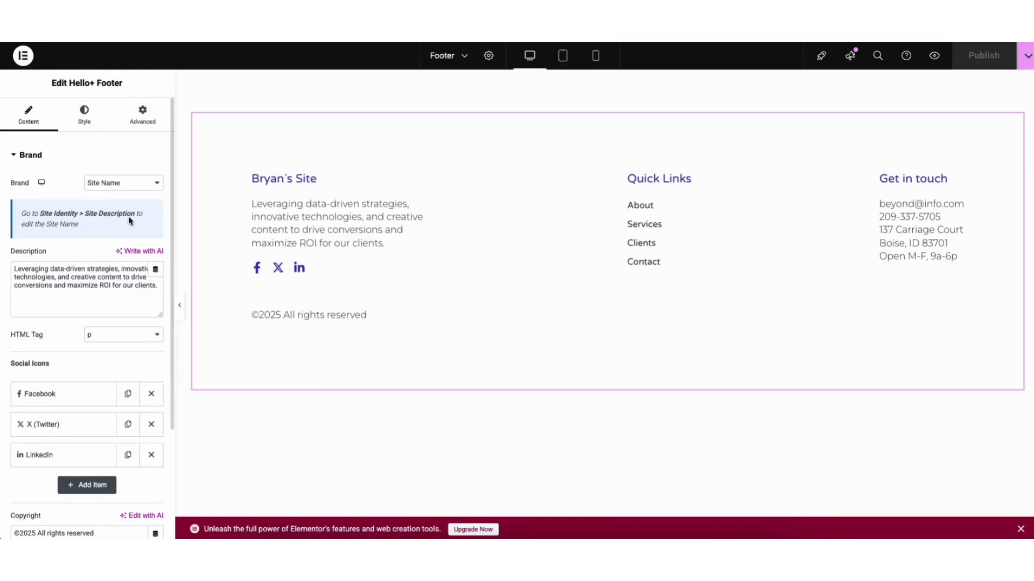
Step: Examine the footer's brand content settings, including the brand type, description, Facebook social icon and copyright text
click(108, 182)
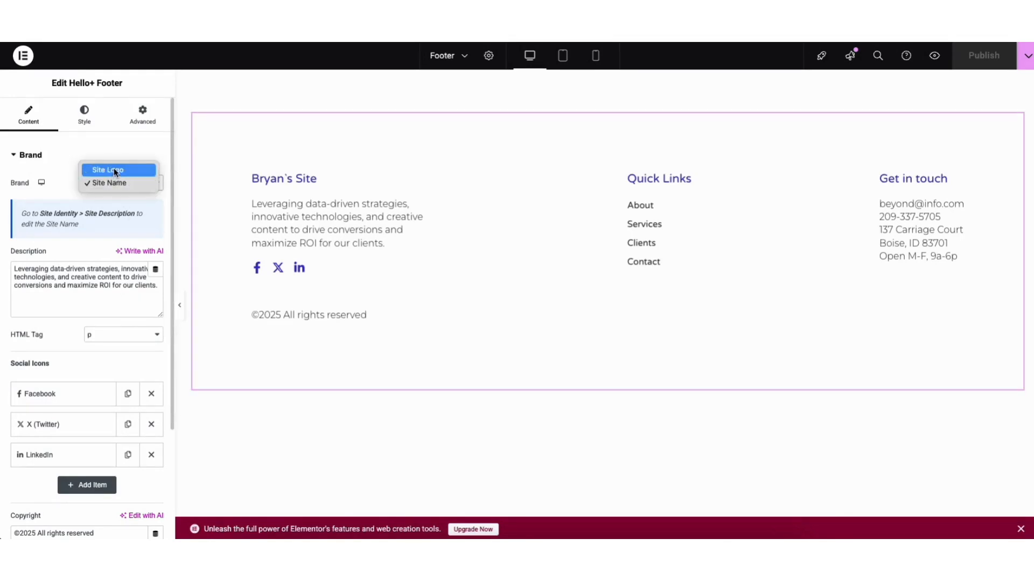
click(70, 176)
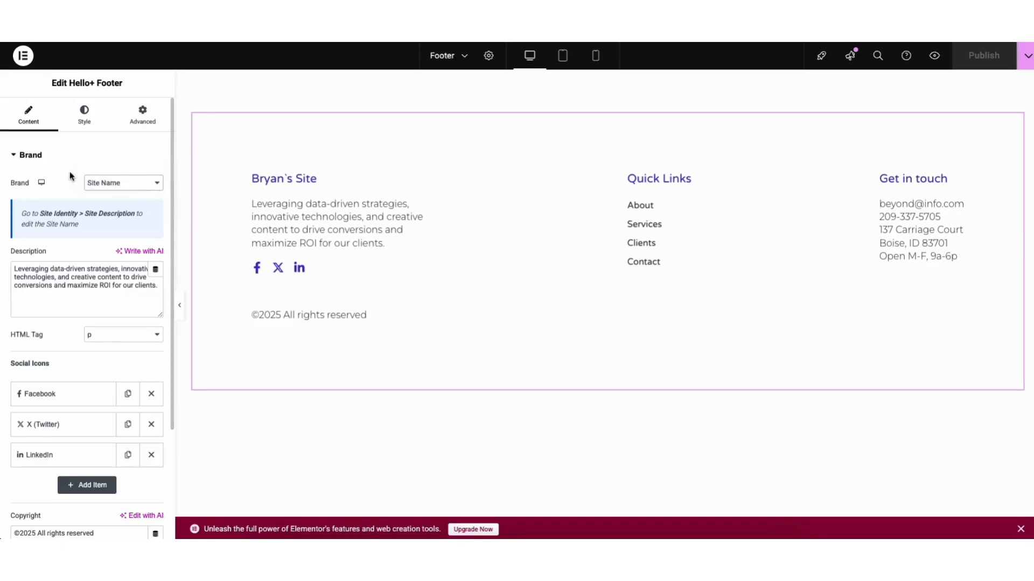
drag(31, 274, 73, 287)
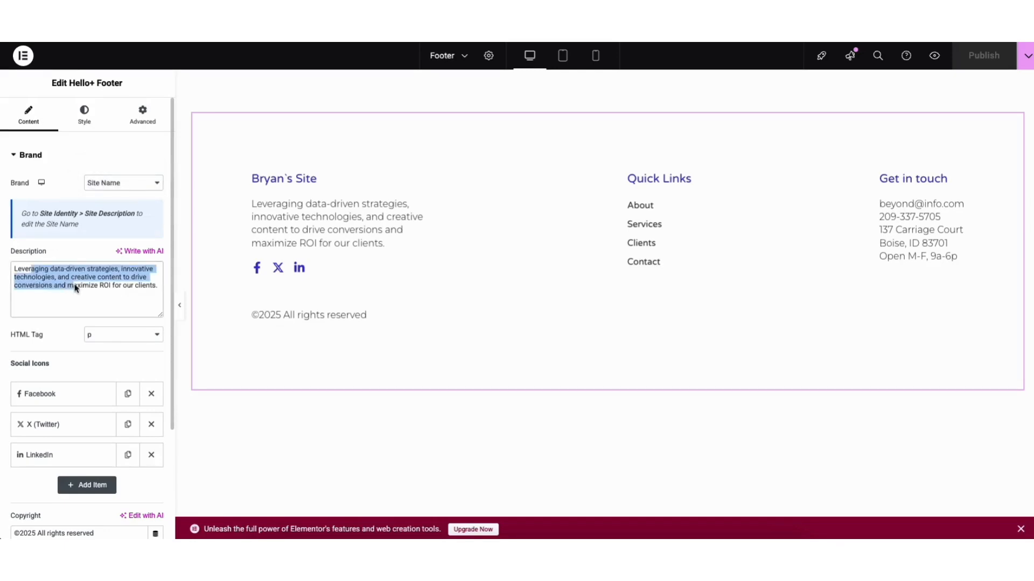
click(84, 293)
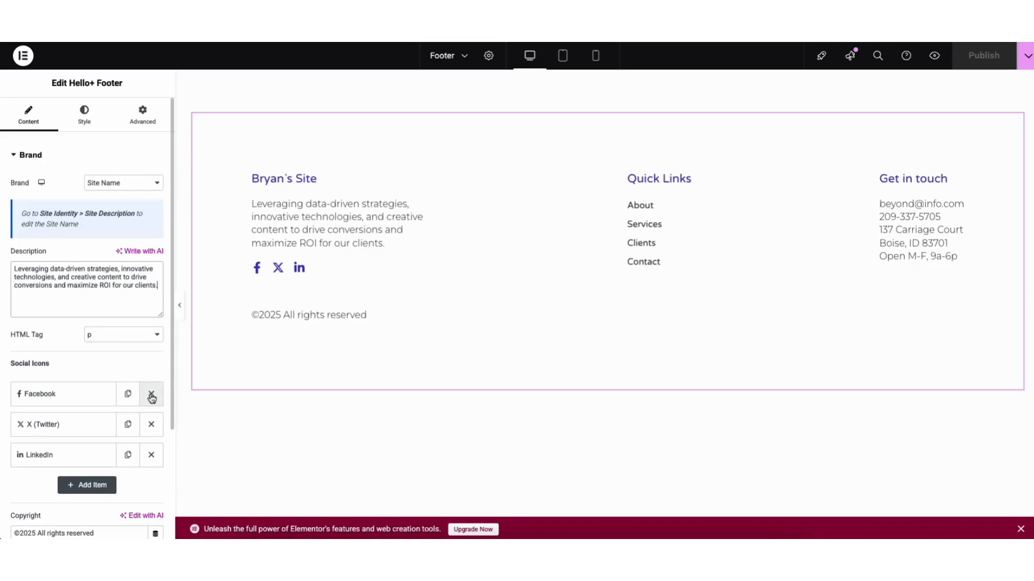
click(74, 398)
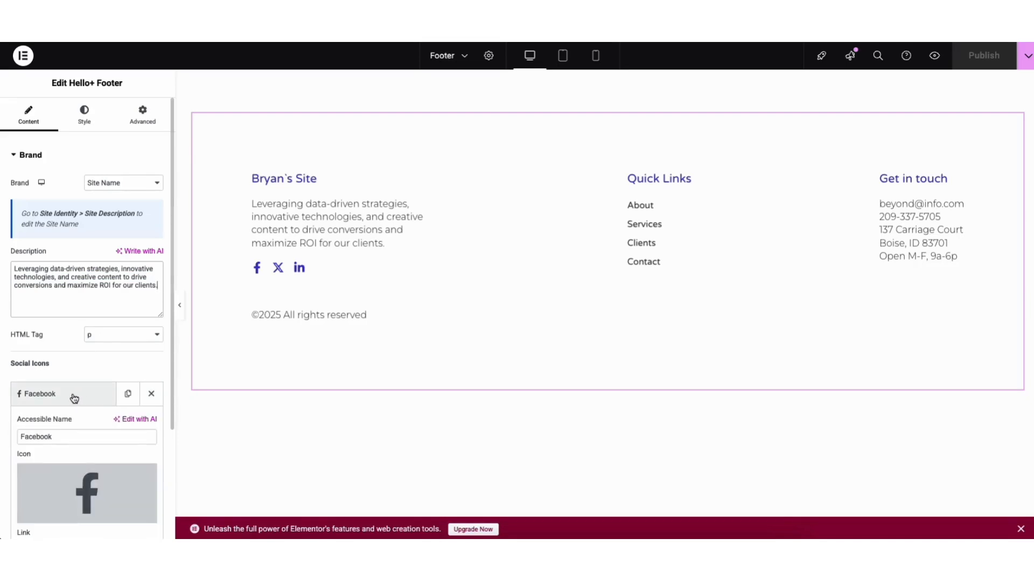
drag(171, 383, 166, 513)
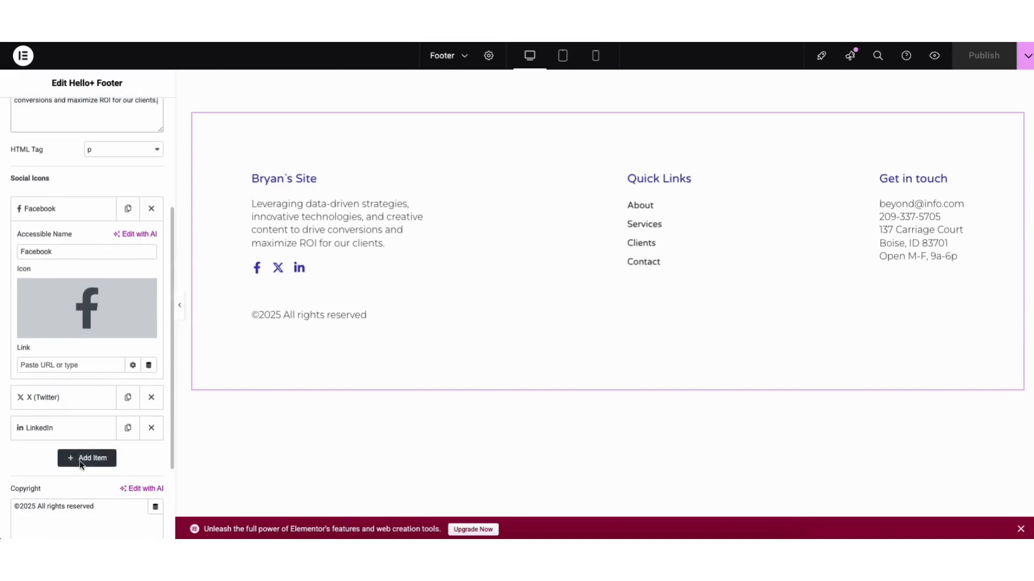
drag(171, 392, 166, 478)
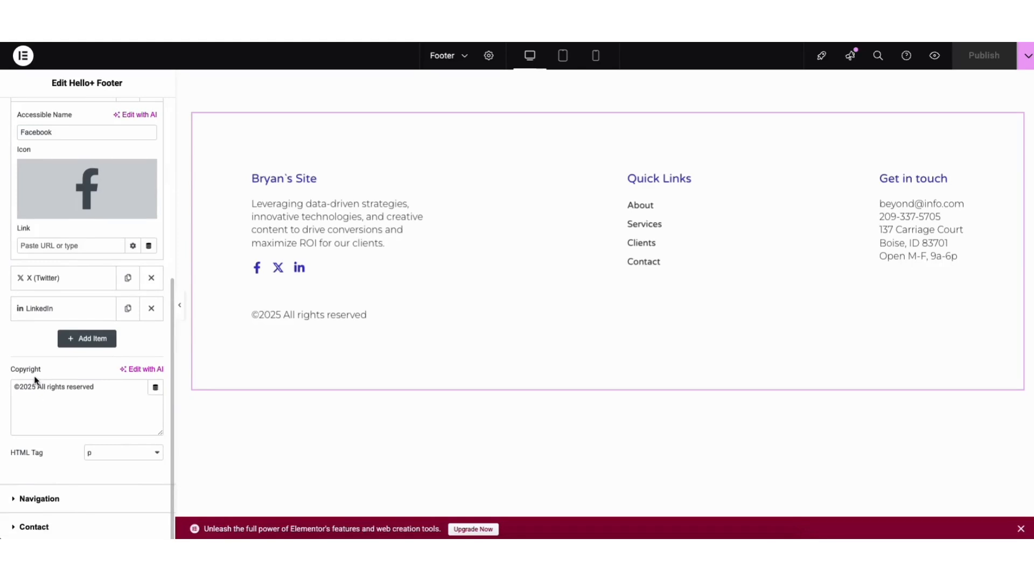
click(99, 391)
click(103, 385)
Step: Examine the footer's navigation content settings, including its menu selection, and its contact content settings
click(49, 499)
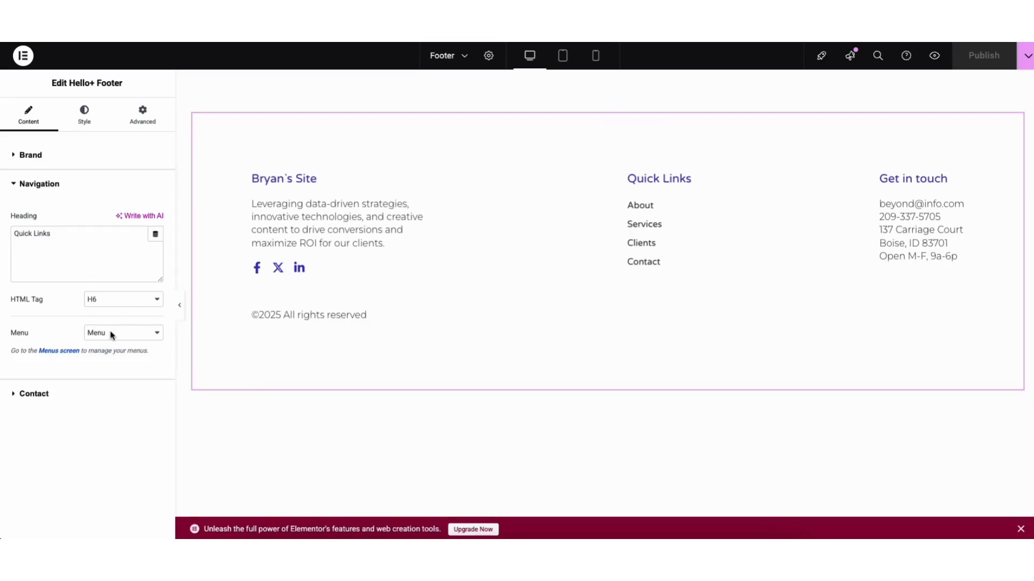
click(63, 351)
click(108, 334)
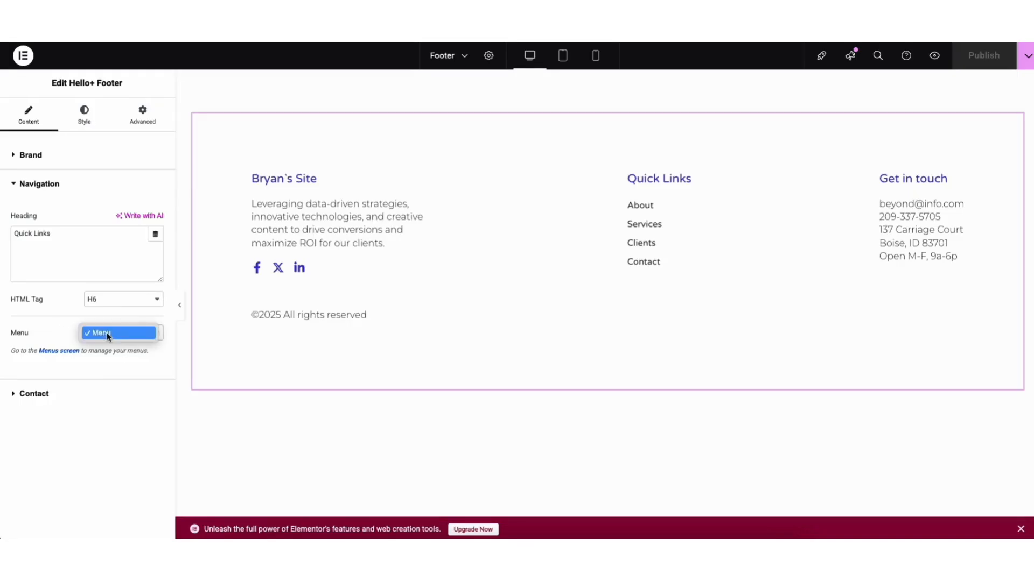
click(108, 335)
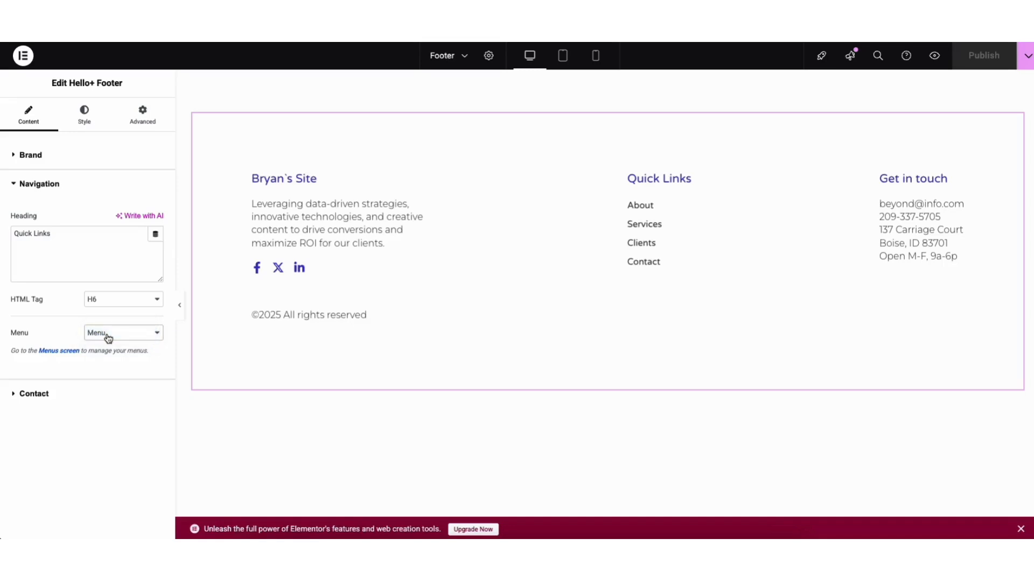
click(34, 393)
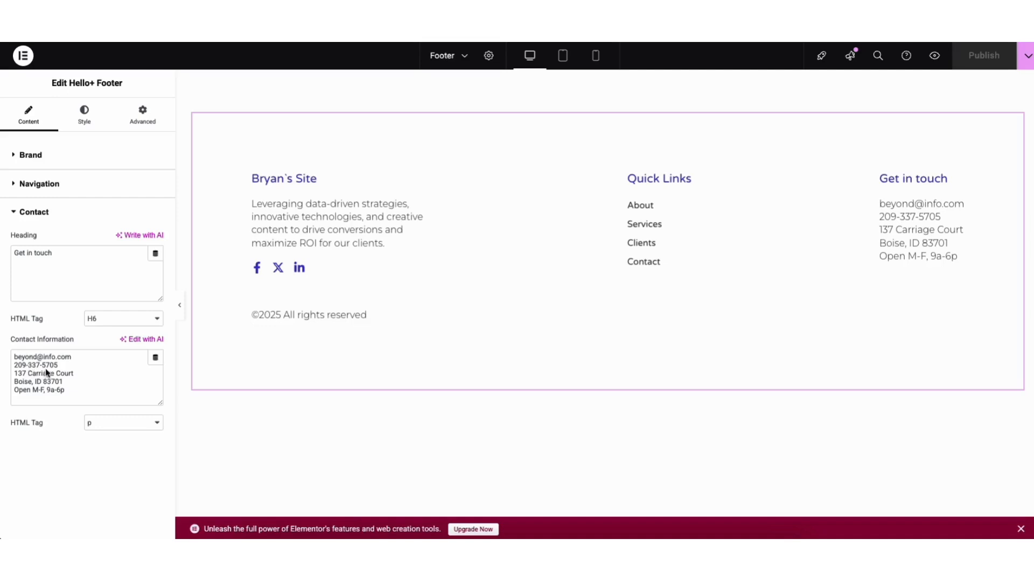
Step: Examine the footer's style settings for the brand, including the social icons' hover state, the navigation and the contact section
click(82, 118)
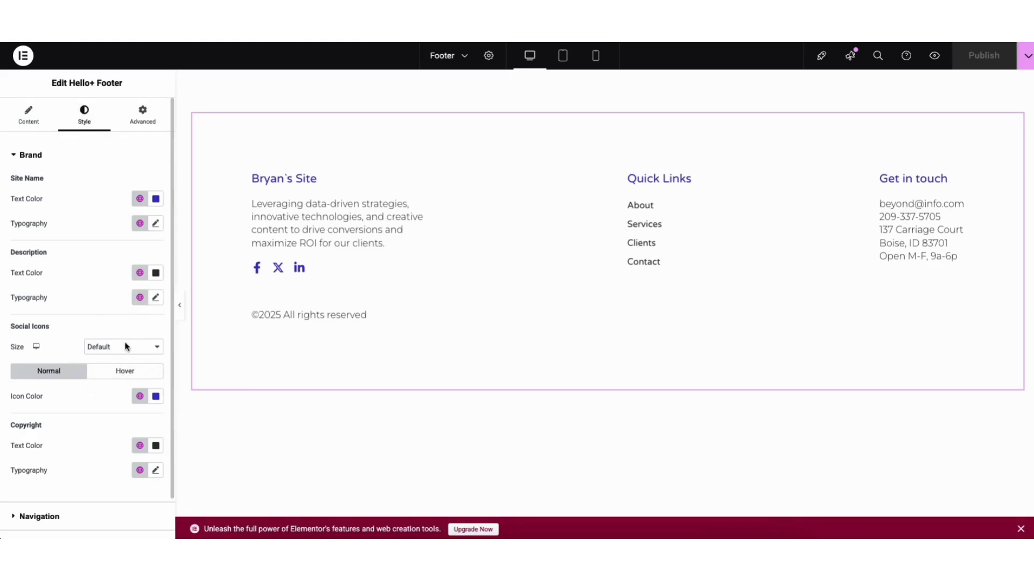
click(115, 373)
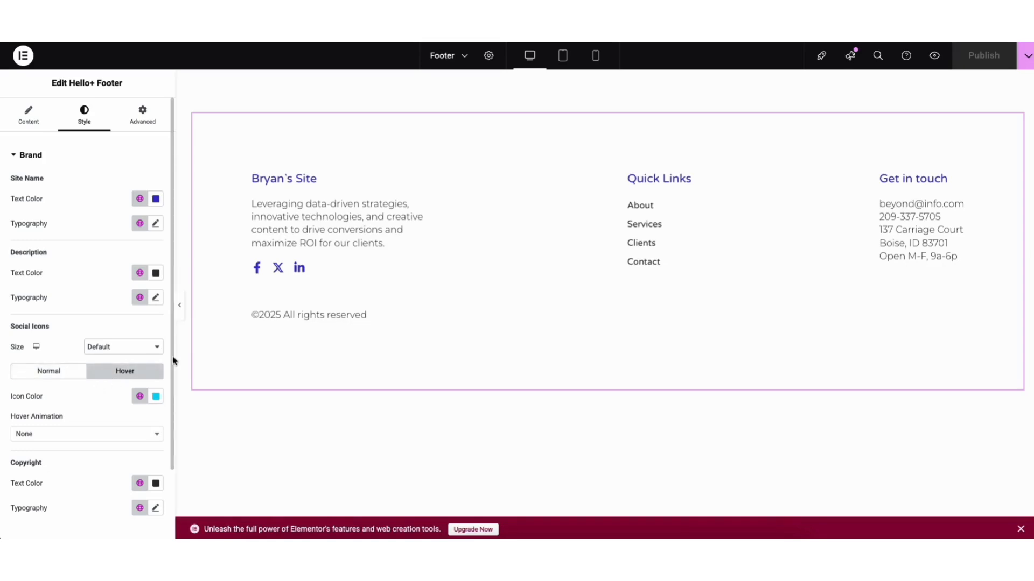
scroll(168, 361, down, 1)
scroll(169, 363, down, 3)
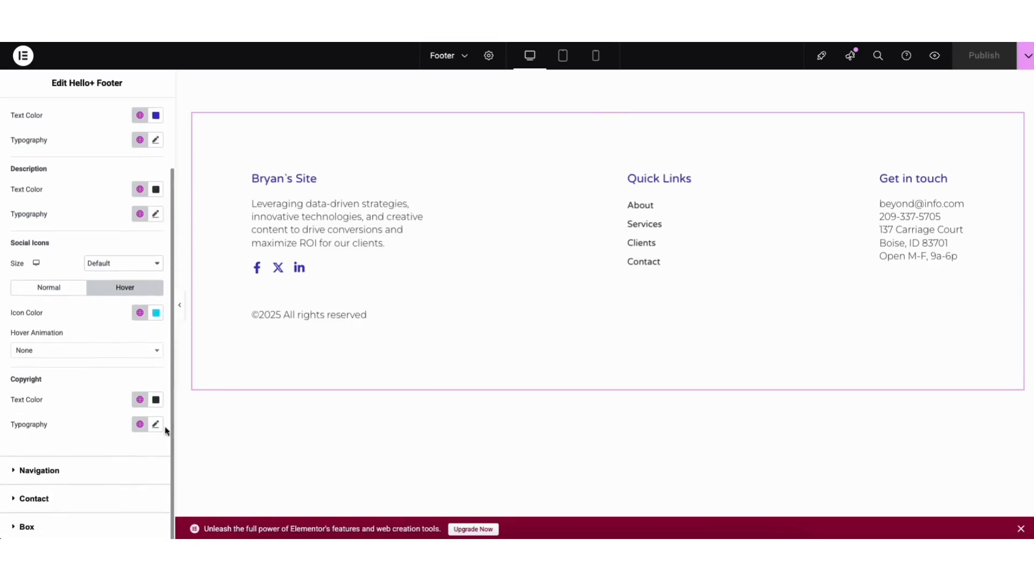
click(29, 471)
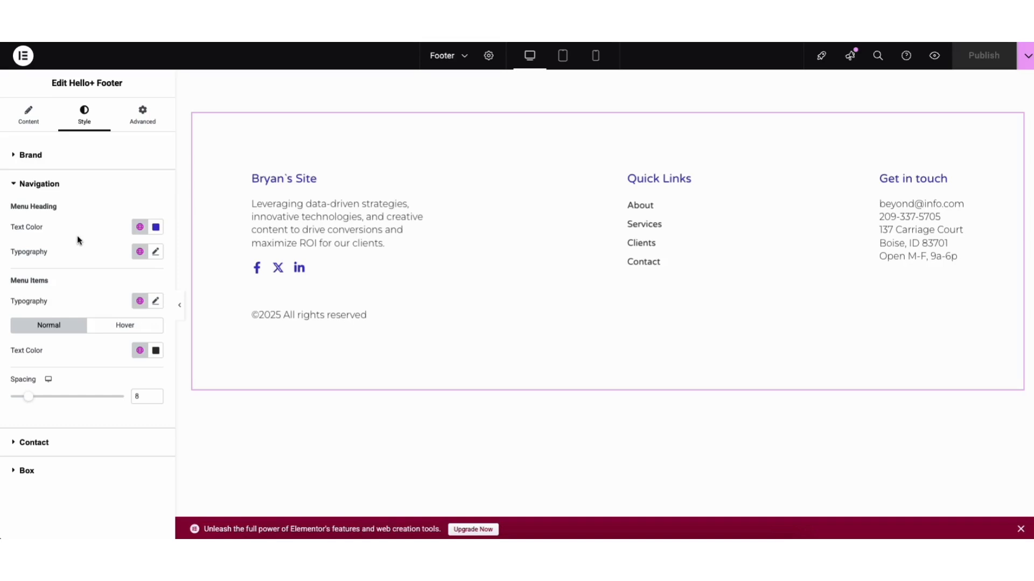
click(29, 442)
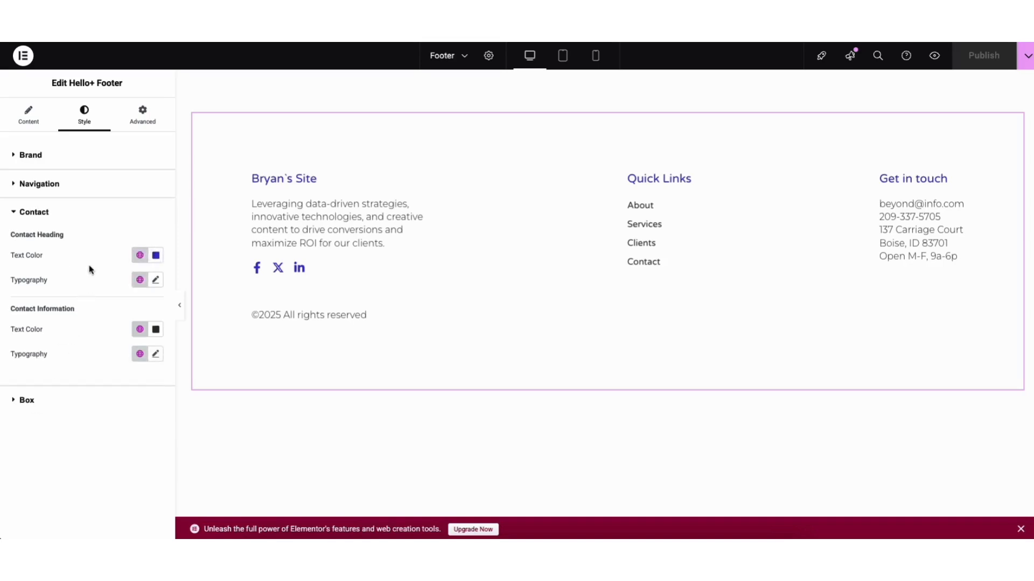
Step: Open the footer's box style settings and save the footer as a draft
click(38, 402)
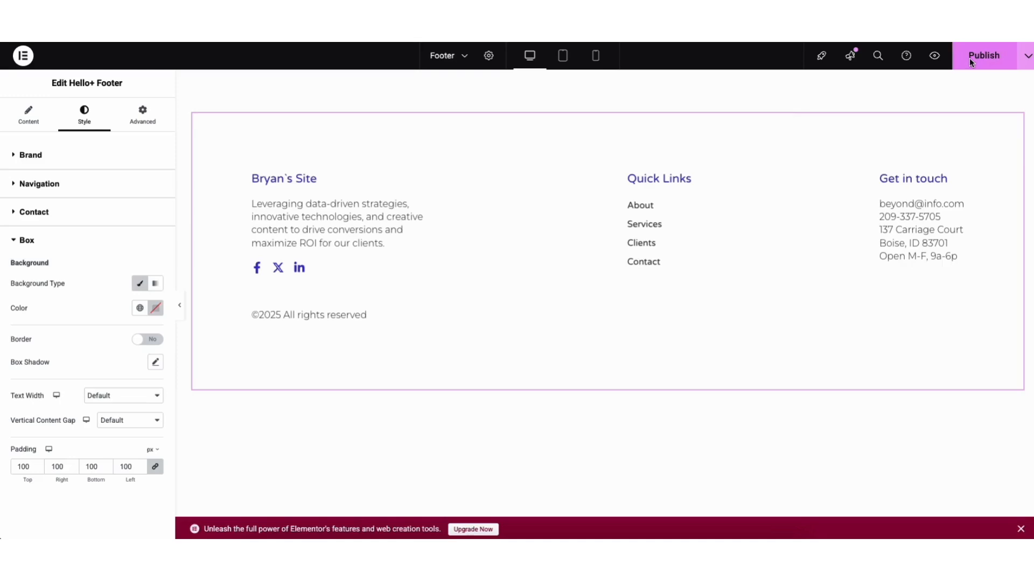
click(1027, 58)
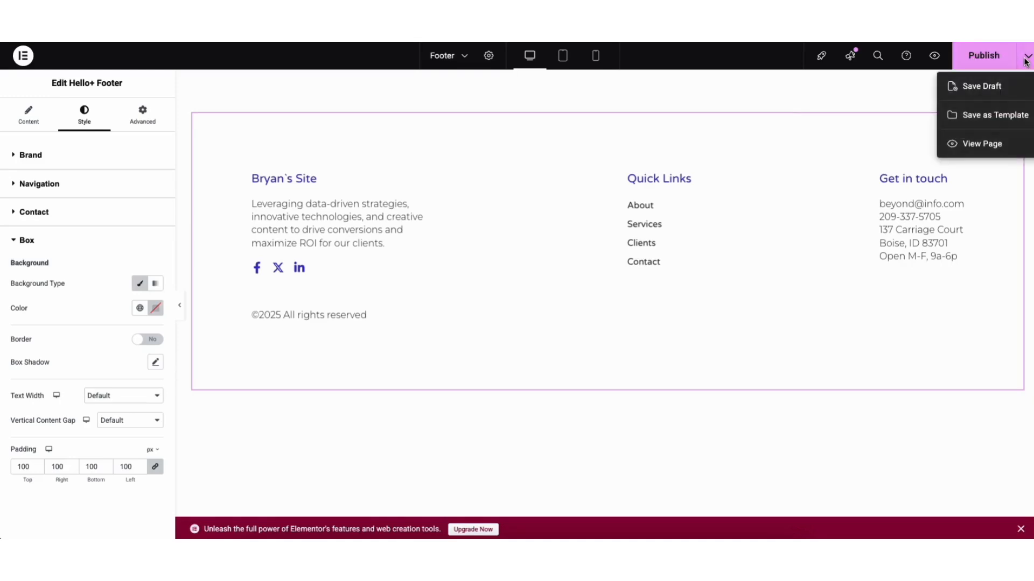
click(982, 87)
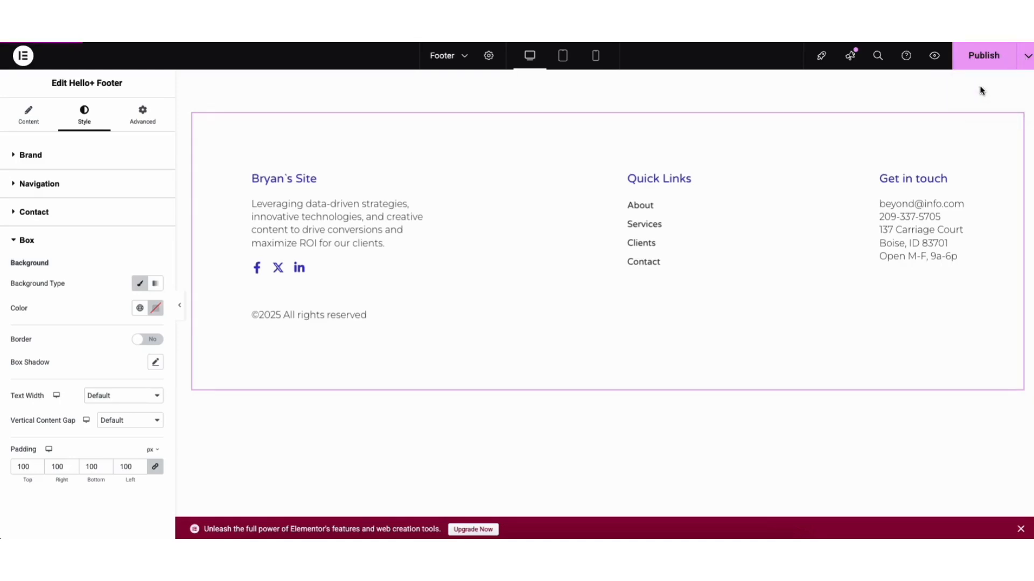
Step: Exit the footer editor to WordPress and open the site header for customizing from the Hello Biz home screen
click(25, 58)
click(45, 191)
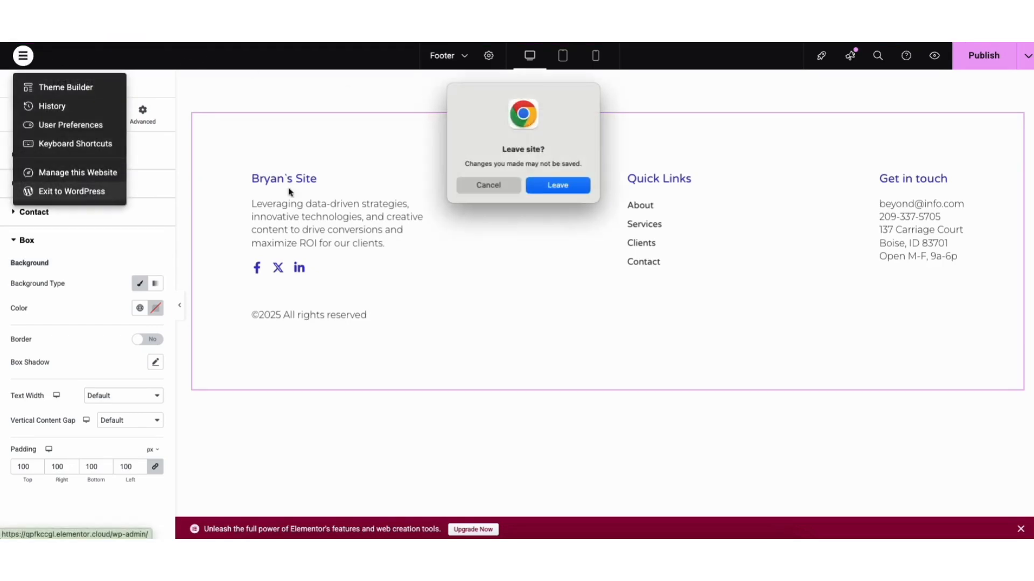
click(543, 189)
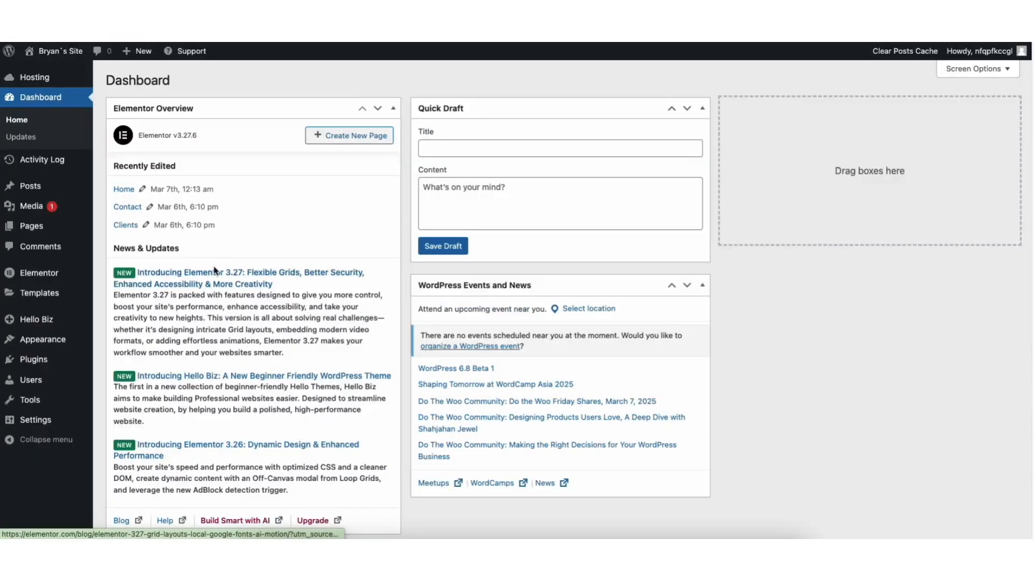
click(35, 321)
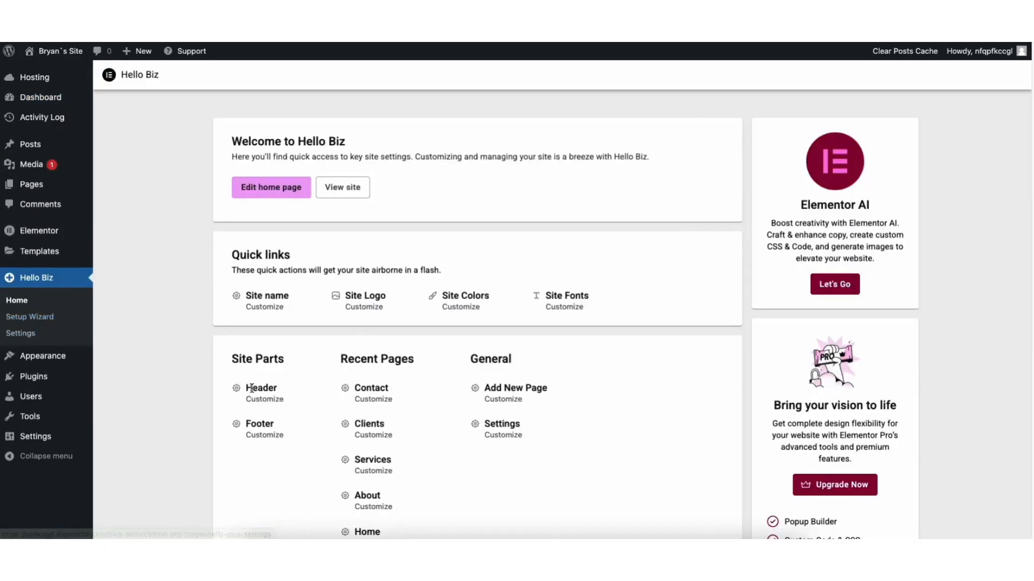
click(261, 401)
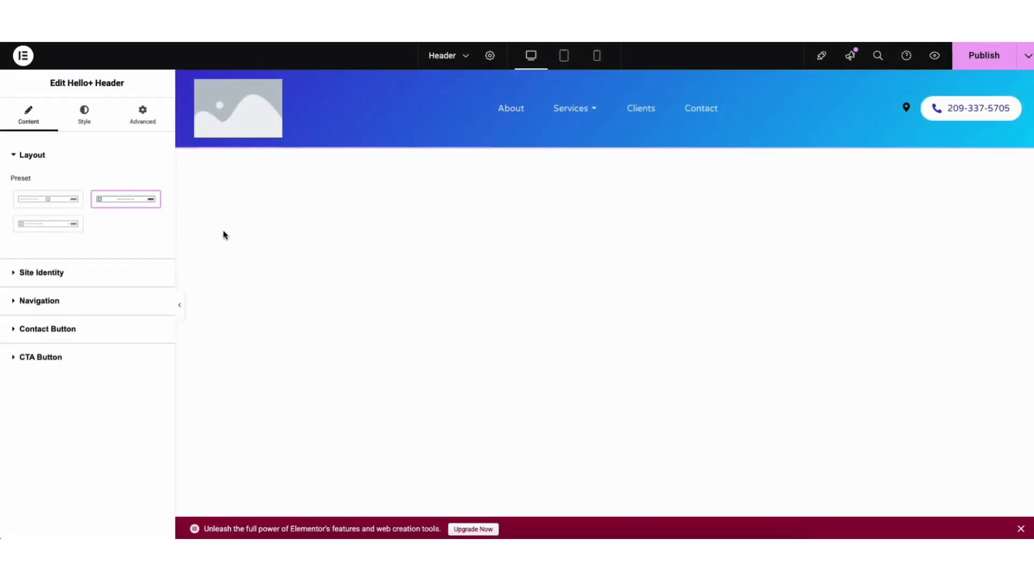
Step: Try another header layout preset and the Site Name brand, restoring the centered-menu preset and the Site Logo brand
click(59, 224)
click(104, 201)
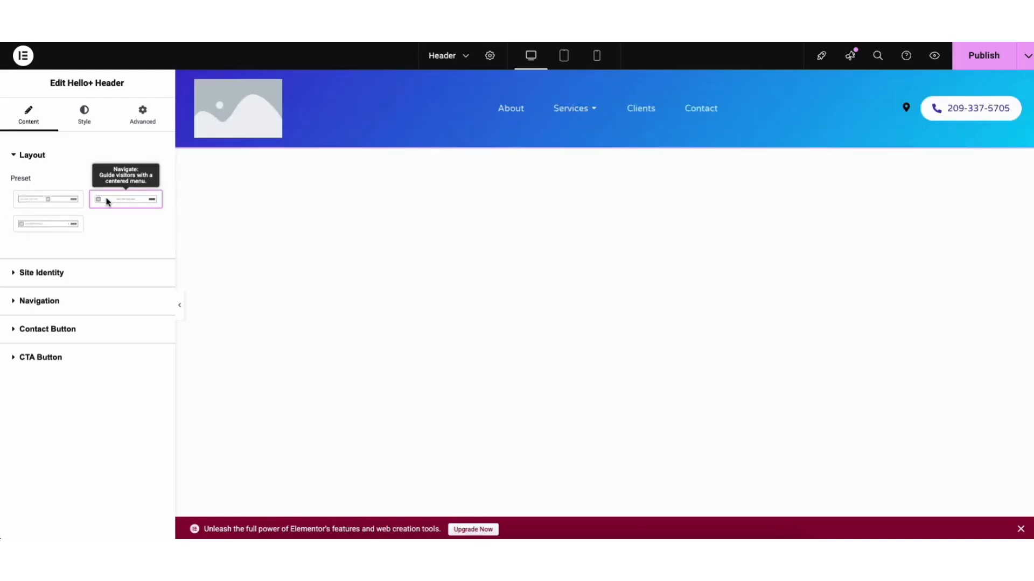
click(54, 273)
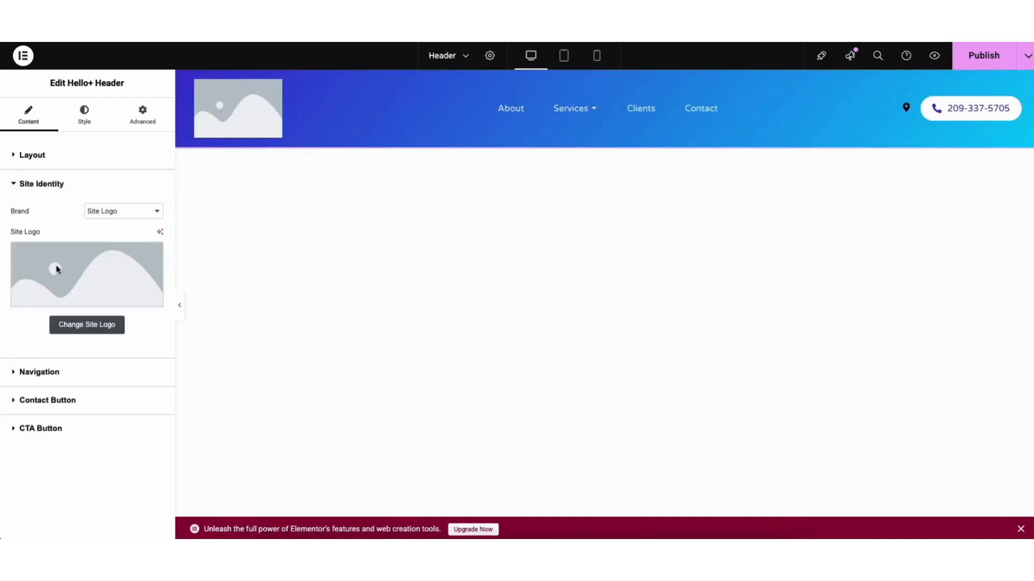
click(108, 210)
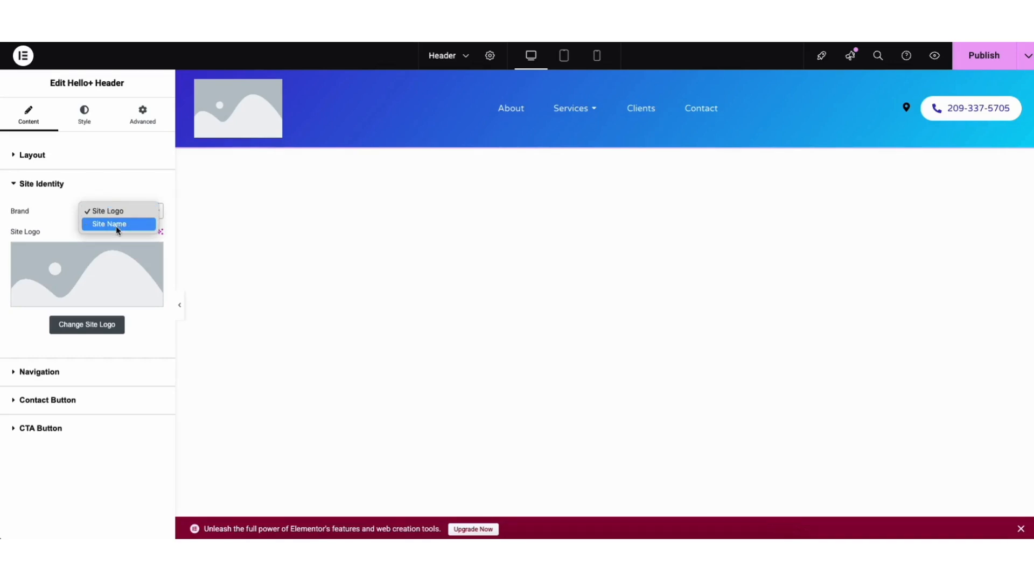
click(119, 225)
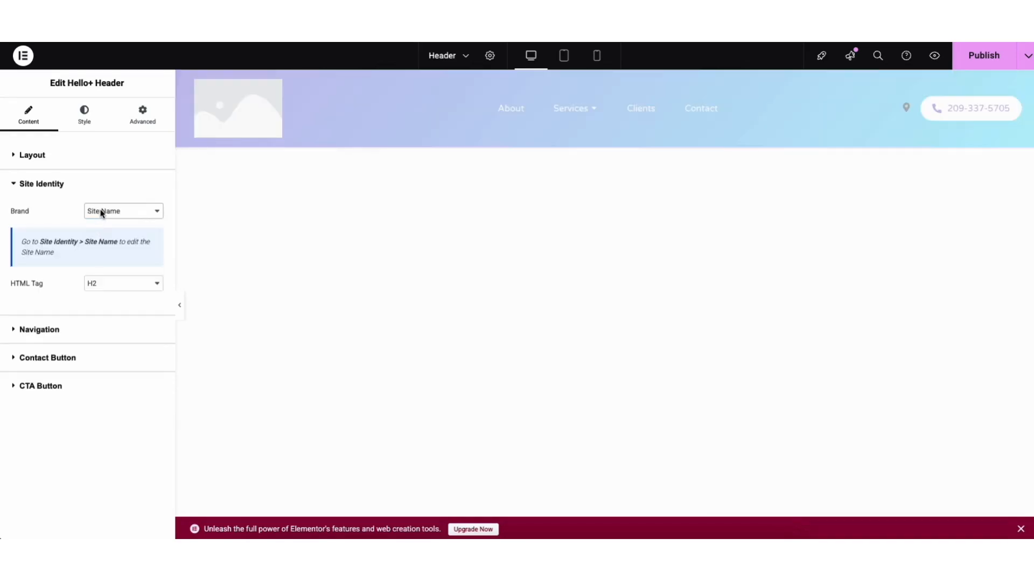
click(103, 213)
click(105, 198)
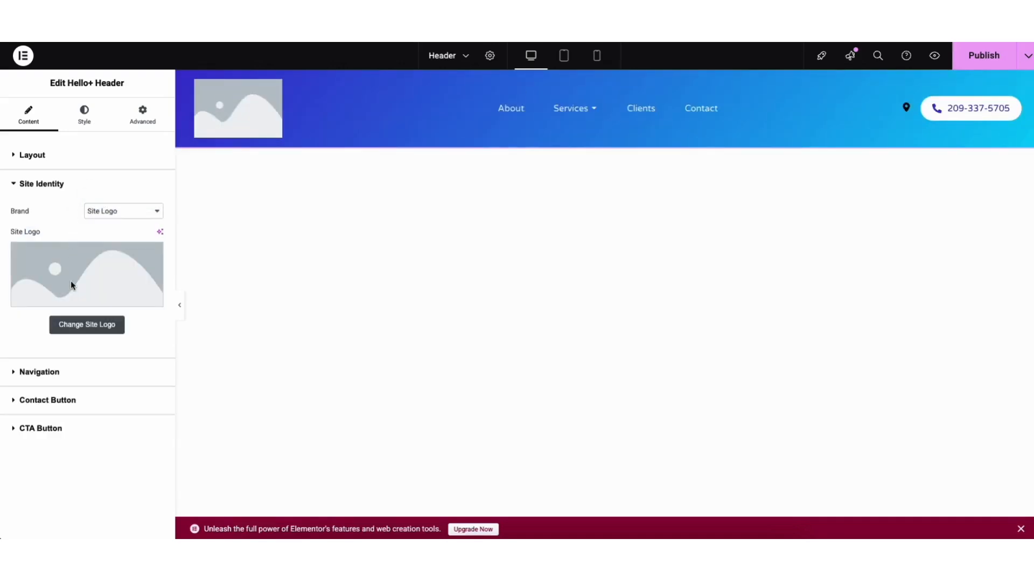
Step: Examine the site identity settings for changing the logo and the header's navigation content settings
click(77, 325)
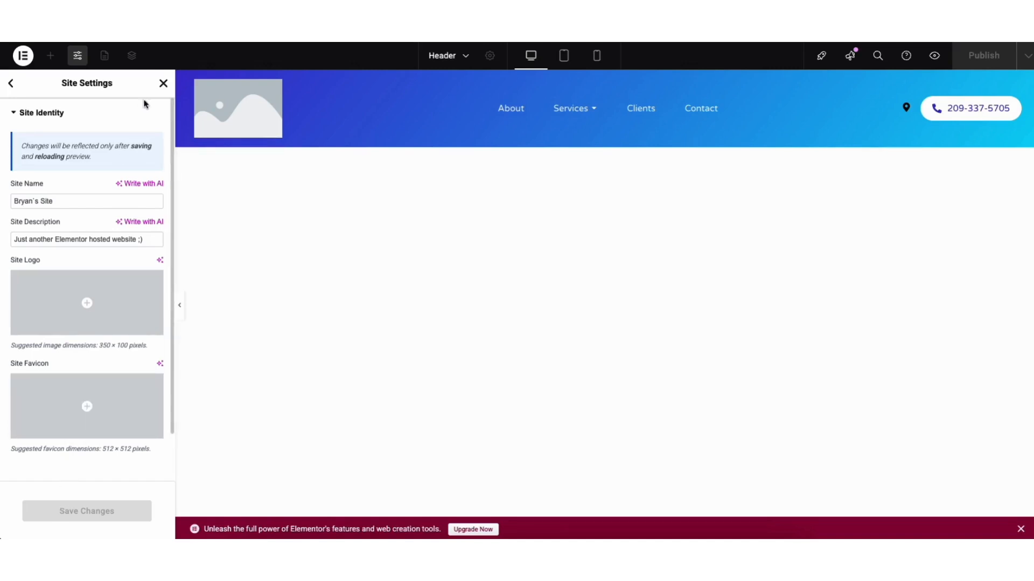
click(164, 83)
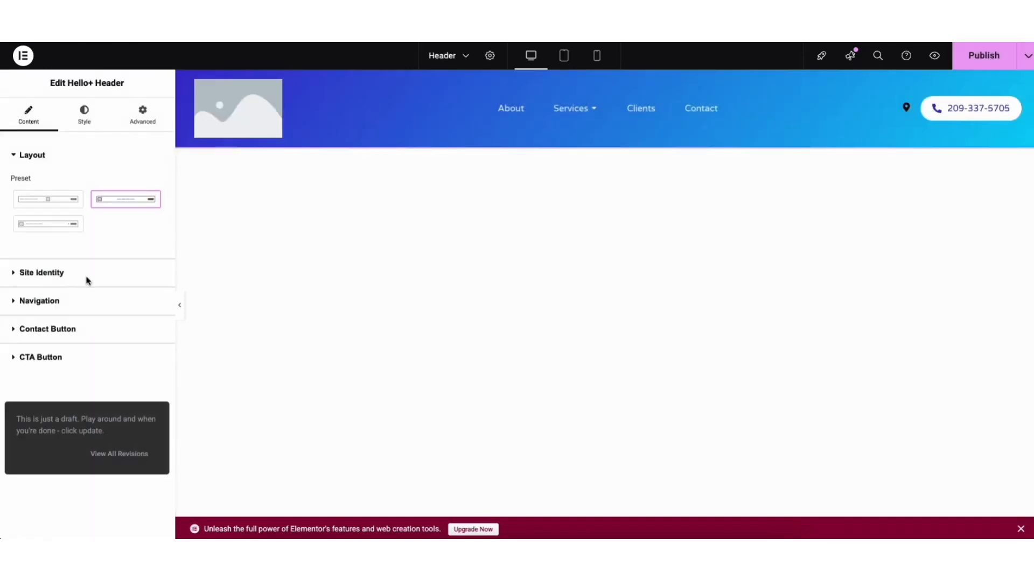
click(52, 302)
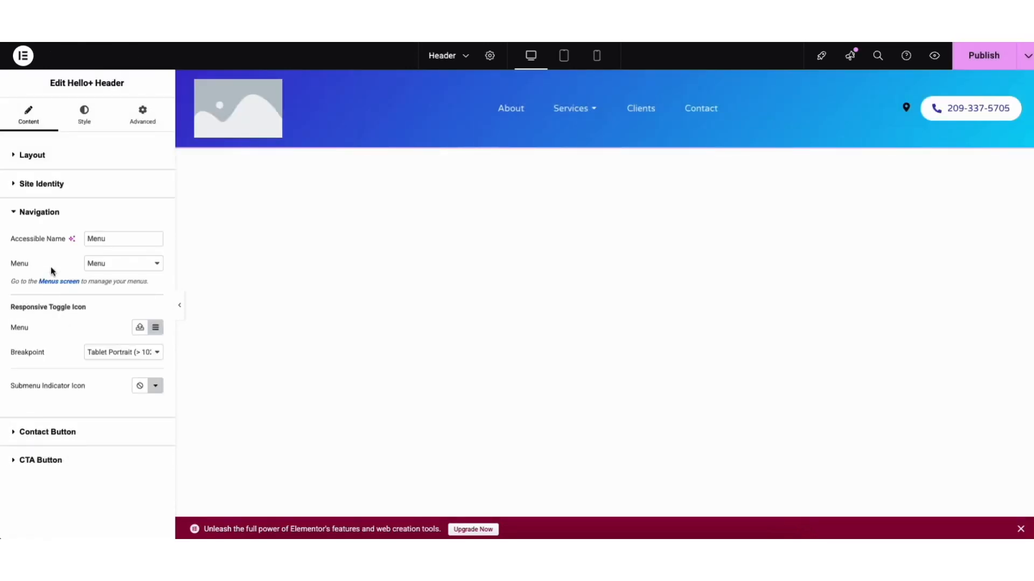
Step: Inspect the Visit item of the header's contact button and turn off the contact button's display
click(51, 431)
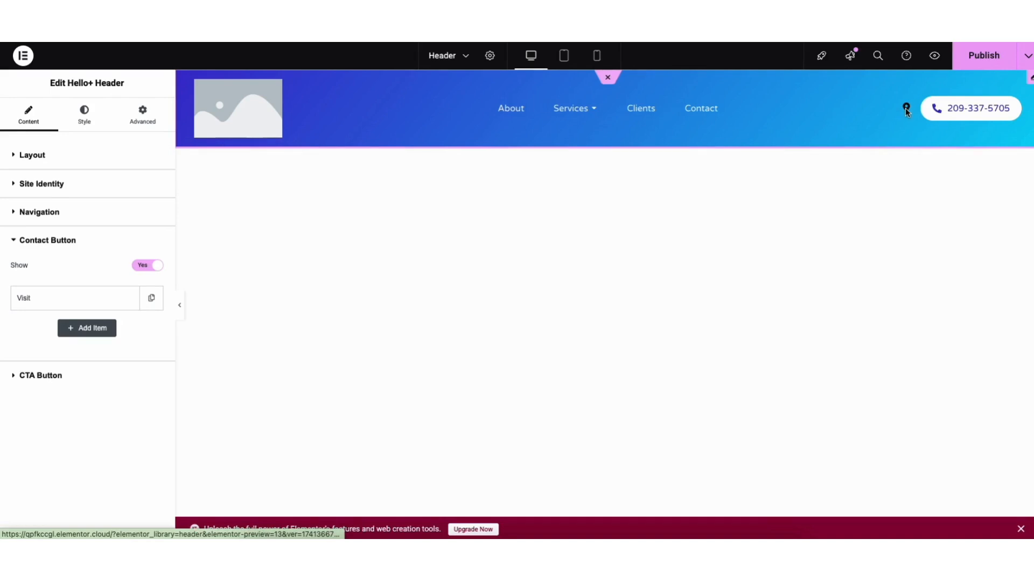
click(73, 300)
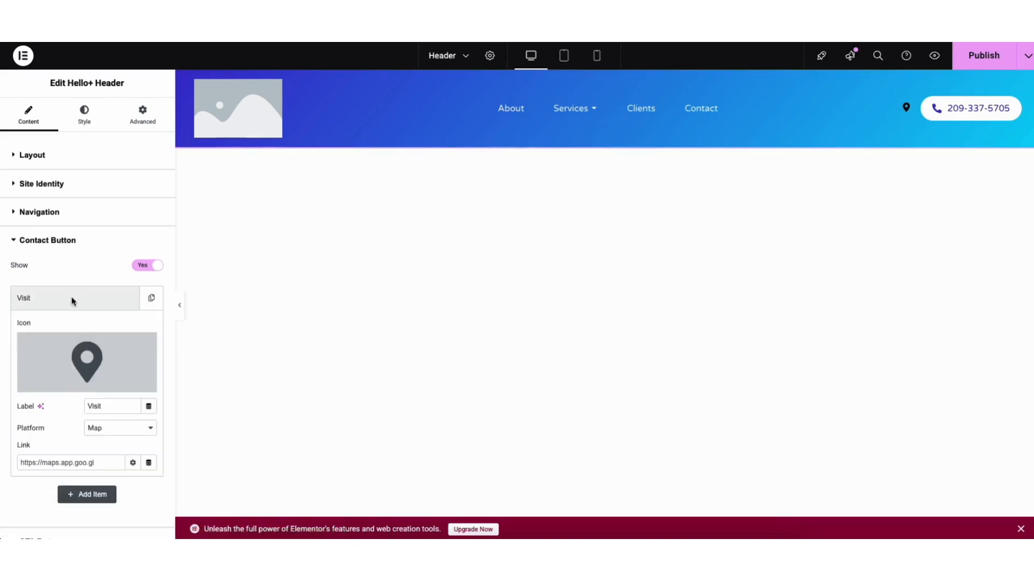
mouse_move(150, 367)
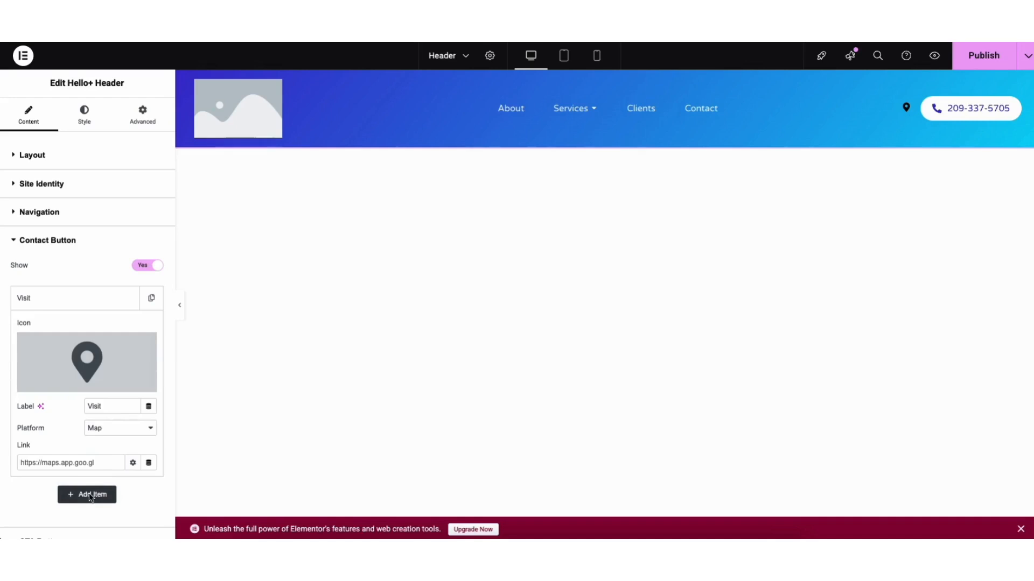
click(143, 266)
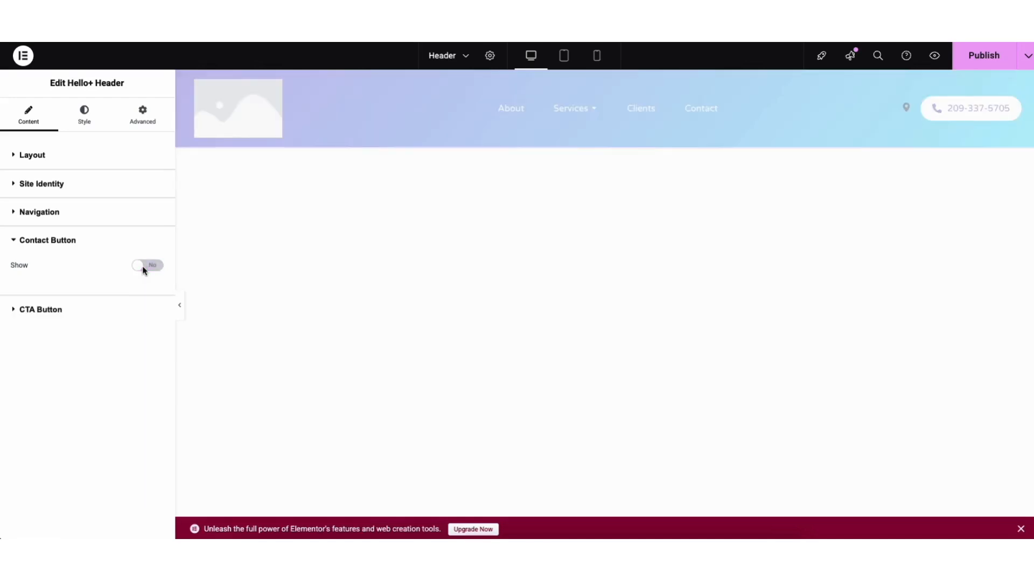
Step: Try showing the secondary CTA button in the header and hide it again
click(37, 310)
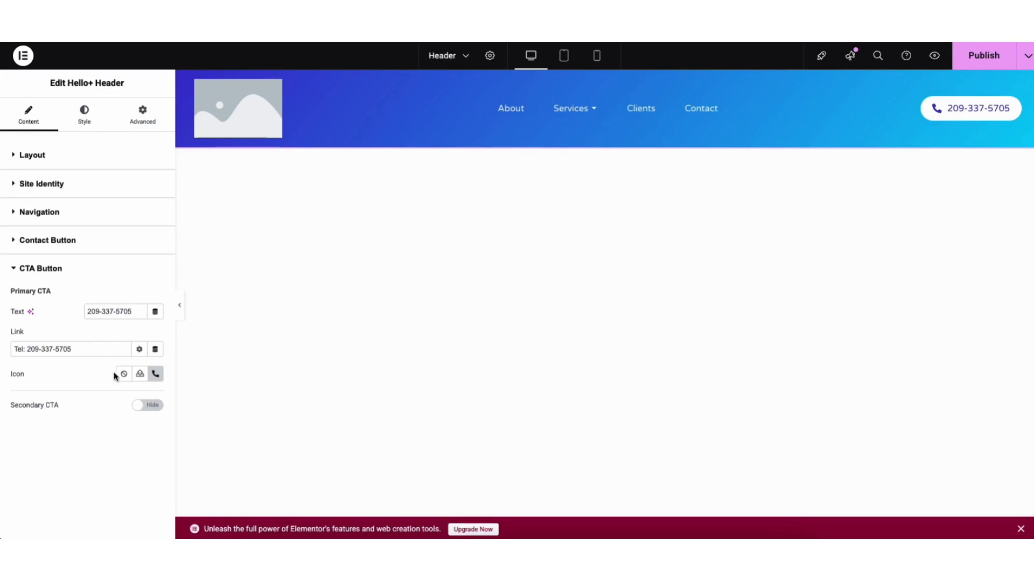
click(150, 406)
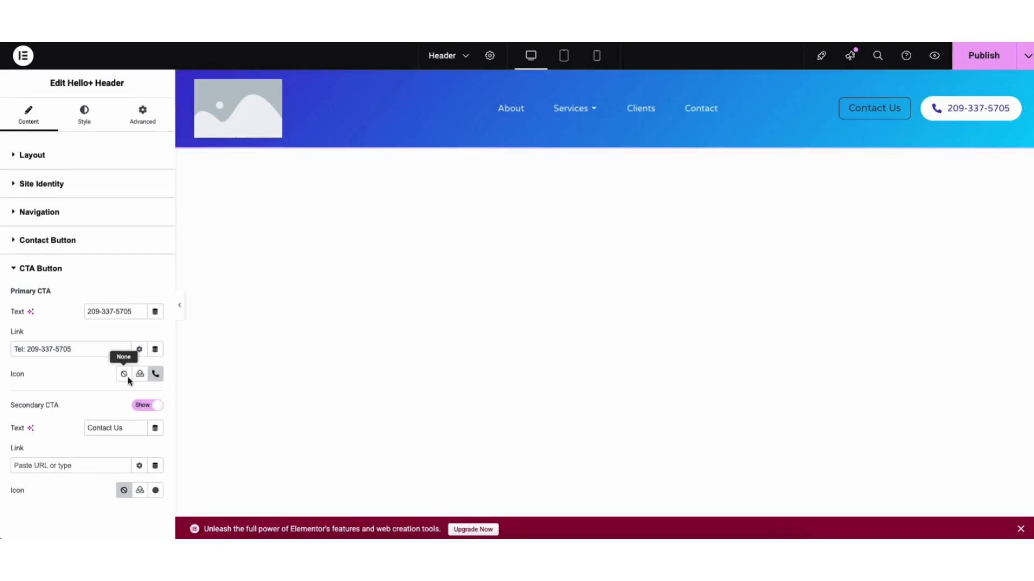
click(142, 406)
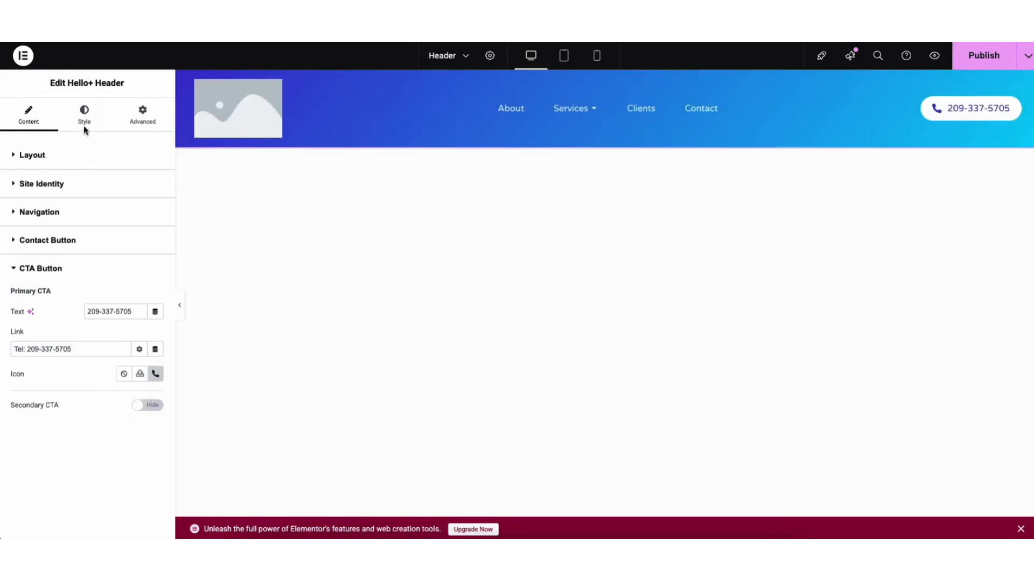
Step: Examine the header's style settings for site identity, navigation, the contact button and the call to action
click(83, 116)
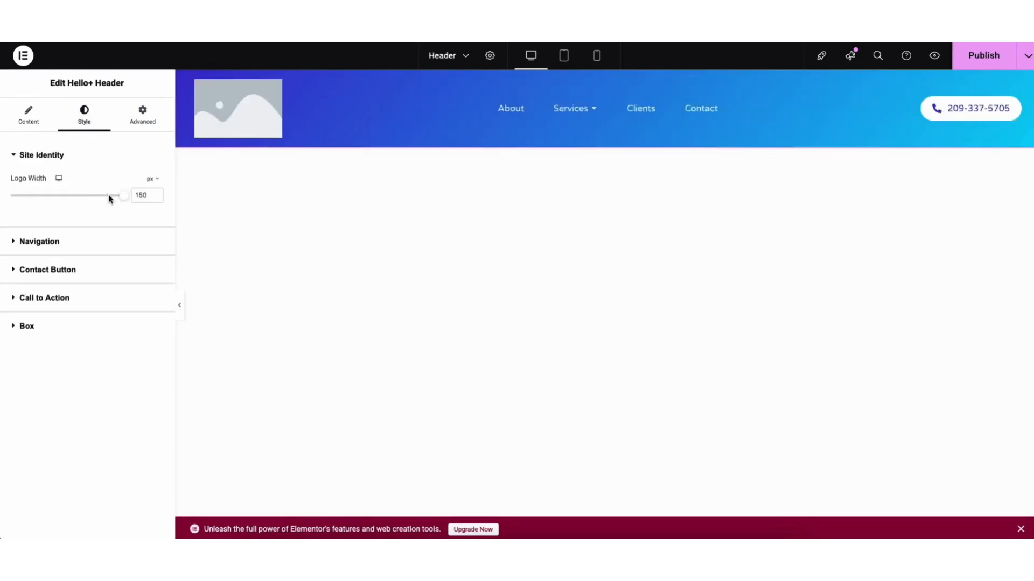
click(62, 241)
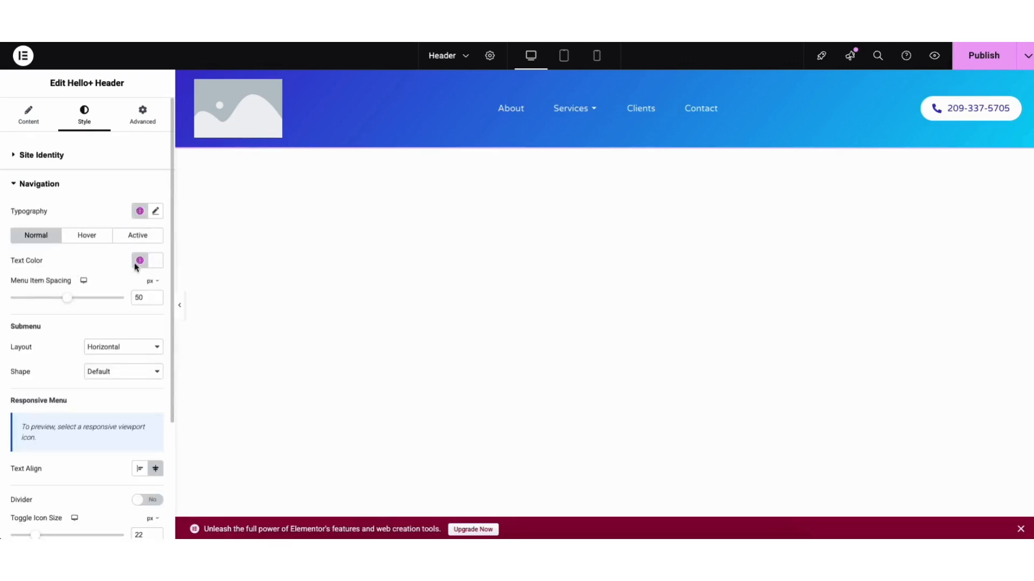
scroll(173, 350, down, 3)
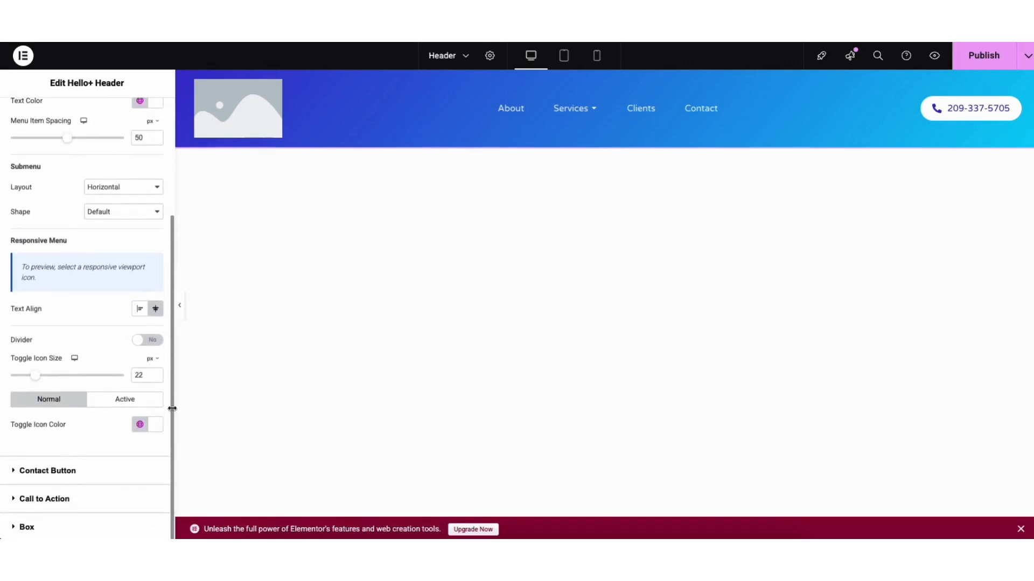
click(50, 469)
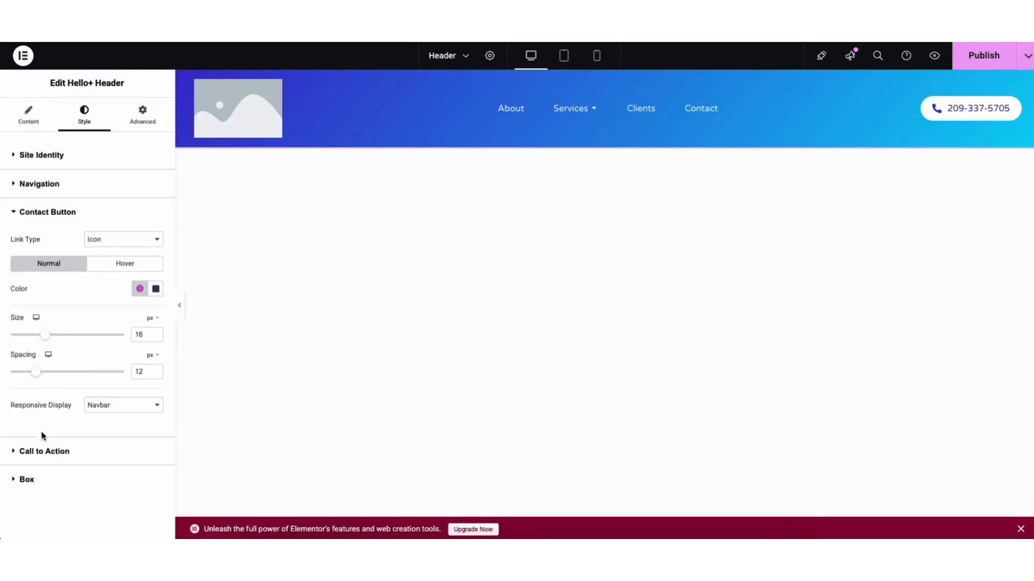
click(43, 451)
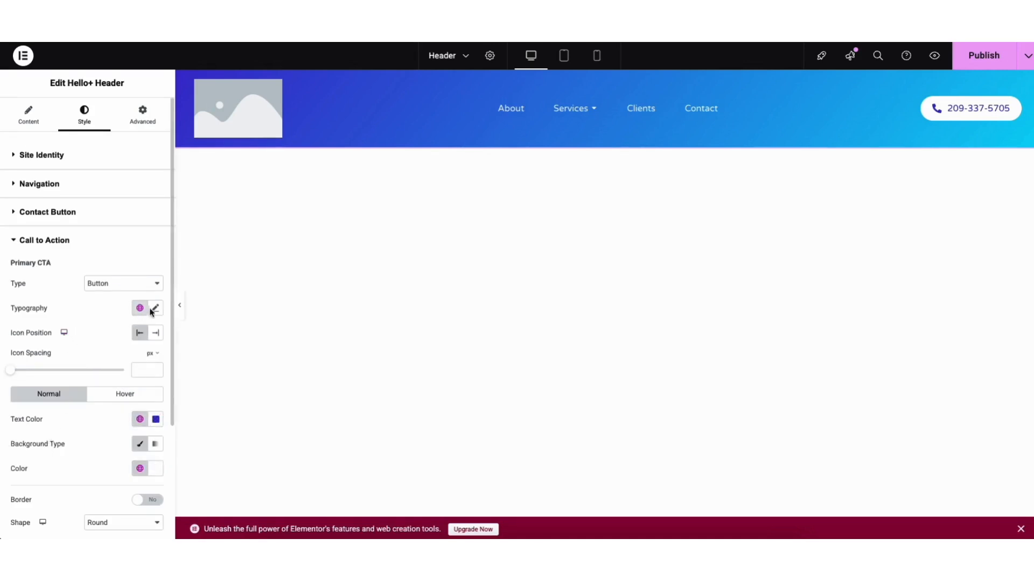
drag(173, 306, 171, 437)
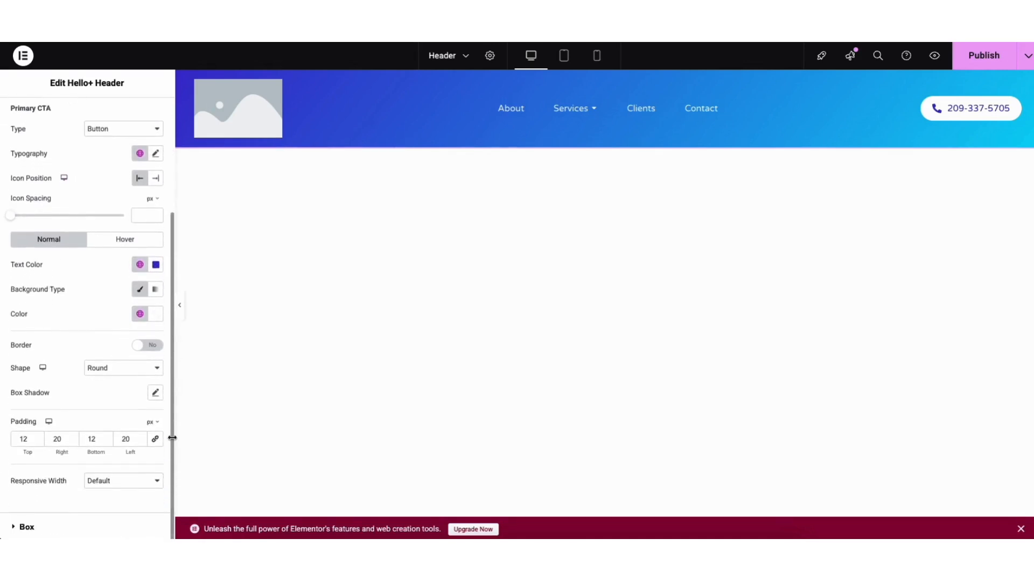
Step: Change the header box's background type to Classic and set its color to #412BE4
click(24, 525)
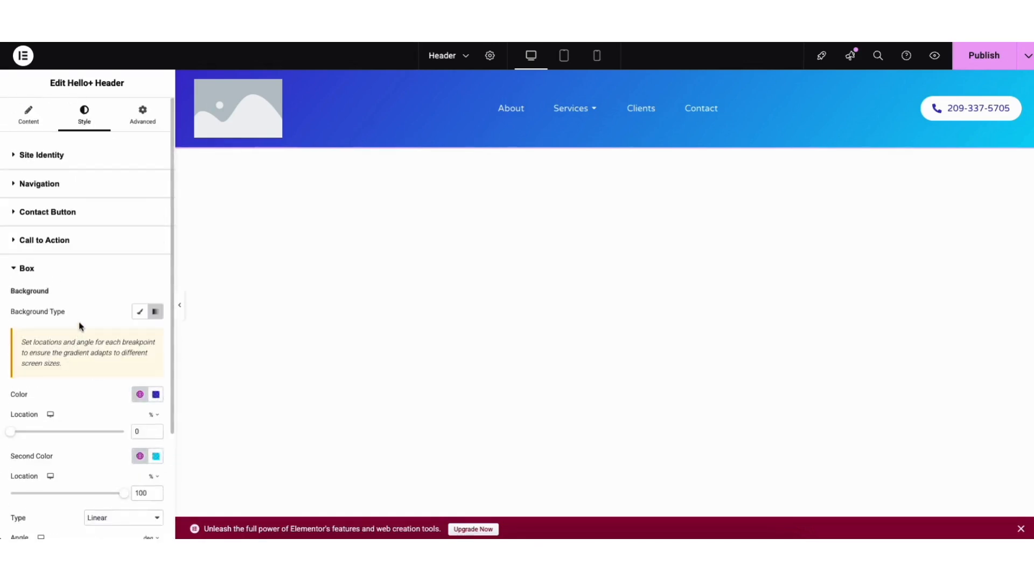
drag(171, 276, 173, 346)
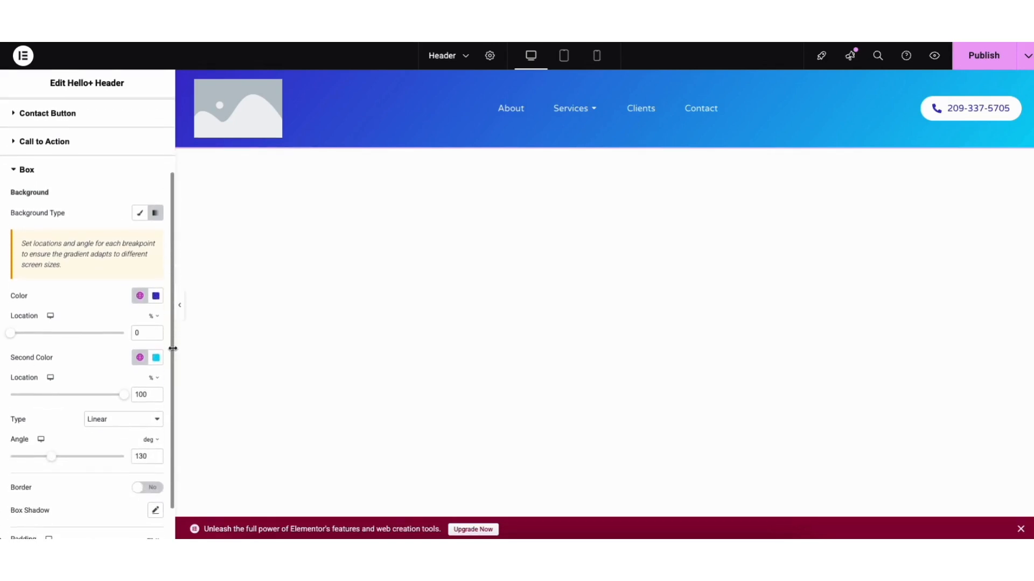
click(140, 216)
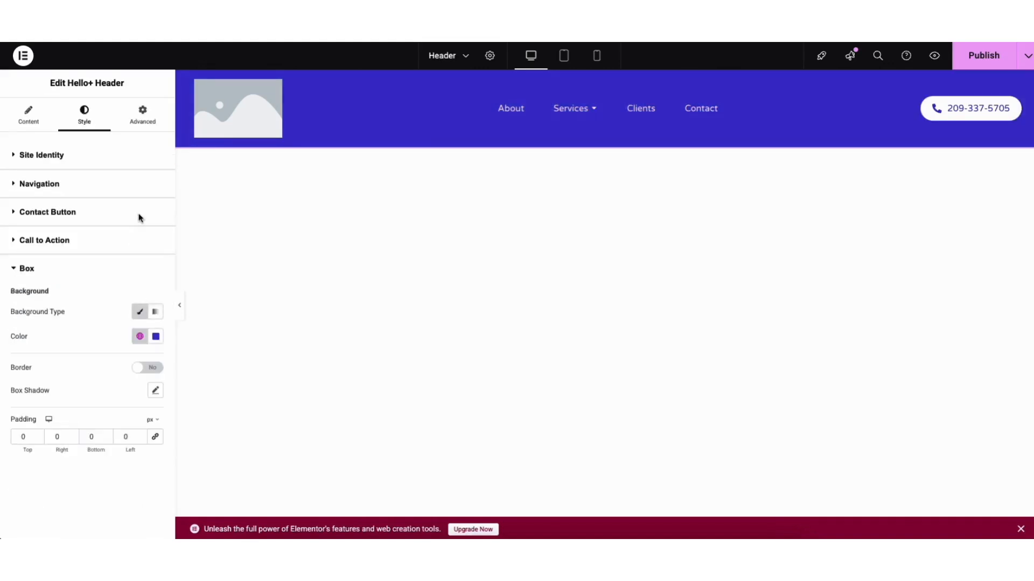
click(155, 337)
drag(142, 417, 197, 393)
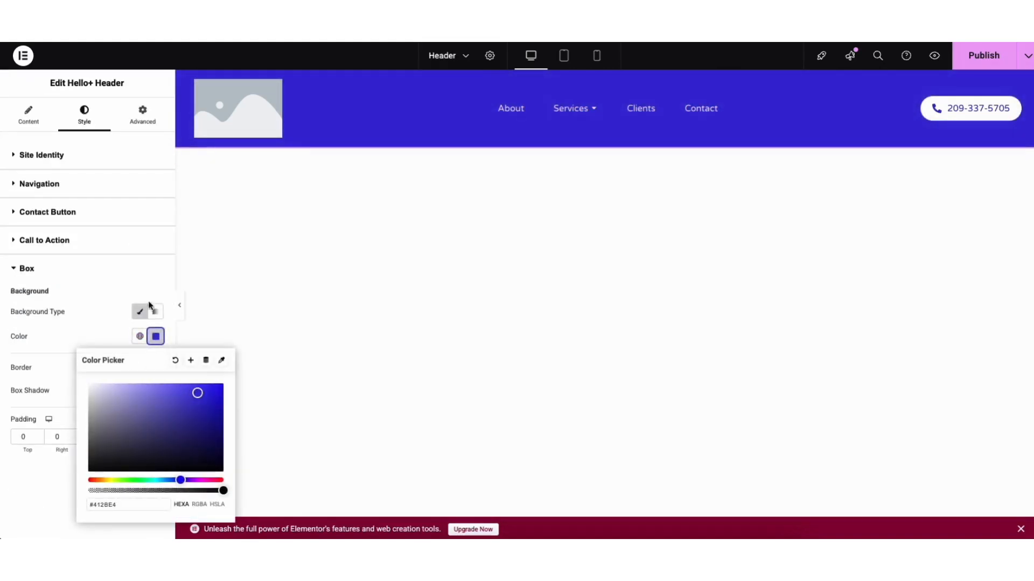
click(141, 273)
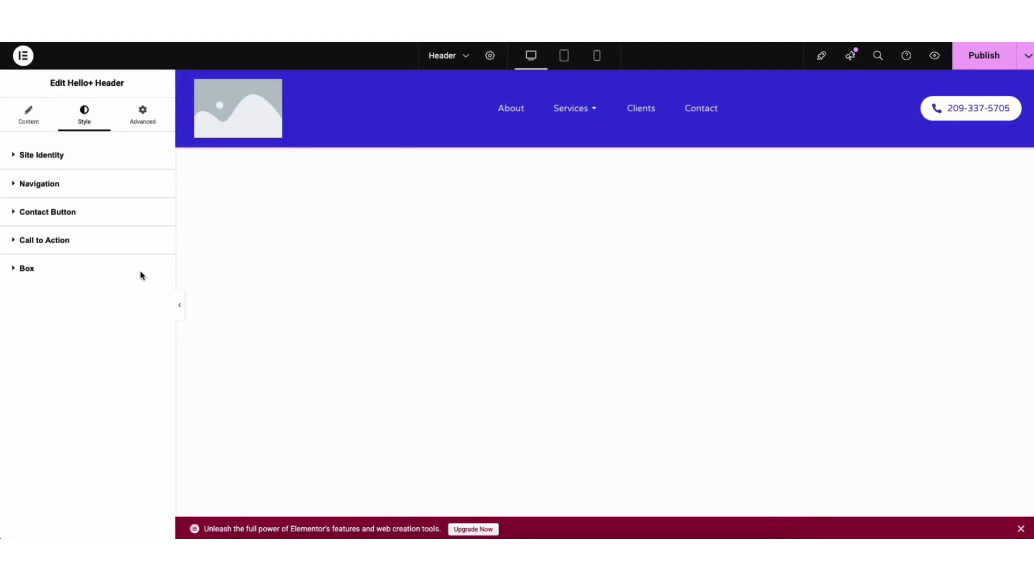
Step: Exit the header editor to the WordPress dashboard, leaving without publishing the header
click(24, 56)
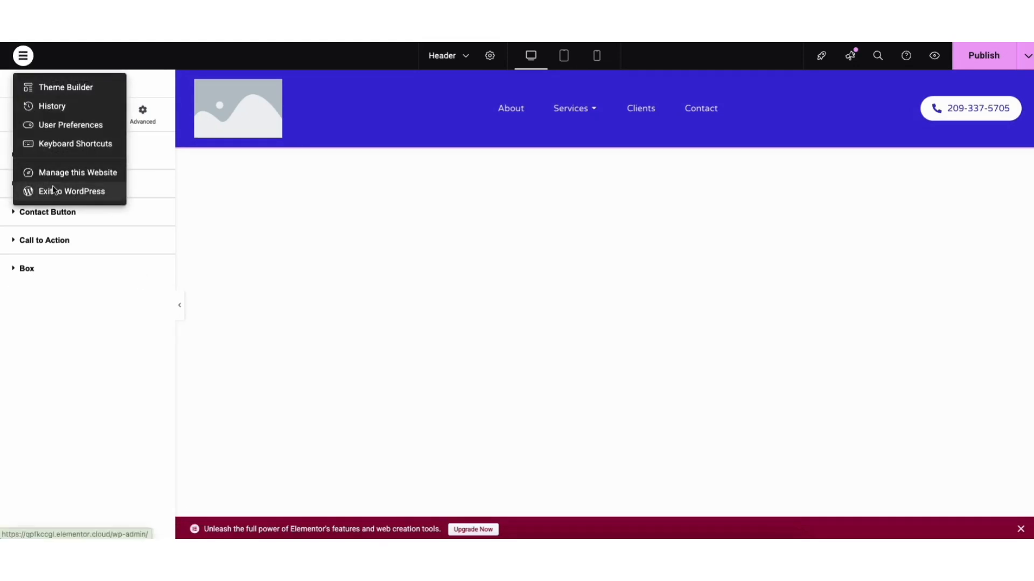
click(53, 189)
click(529, 194)
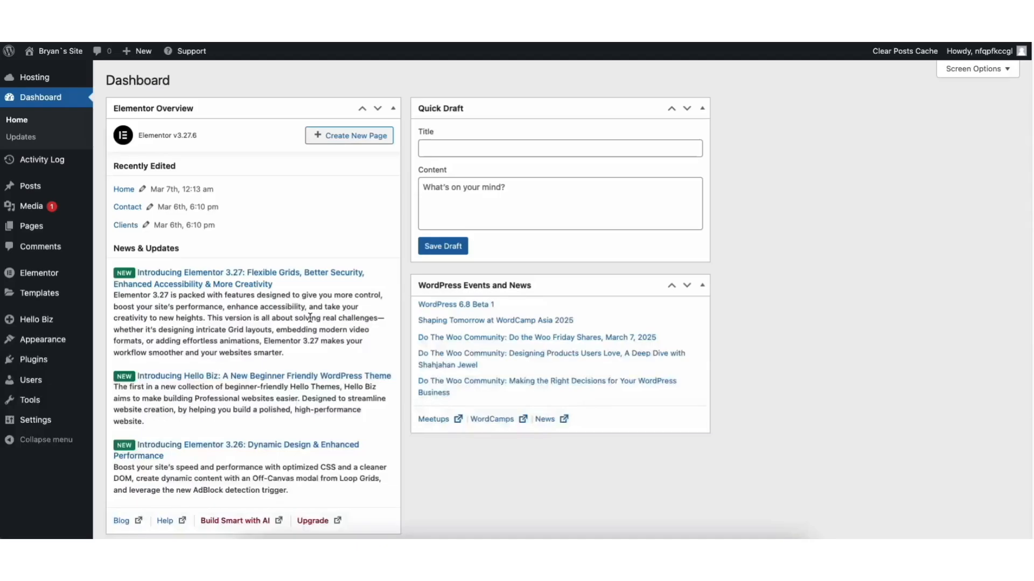
Step: Open the Hello Biz theme area from the dashboard and look through the available website kits
mouse_move(51, 323)
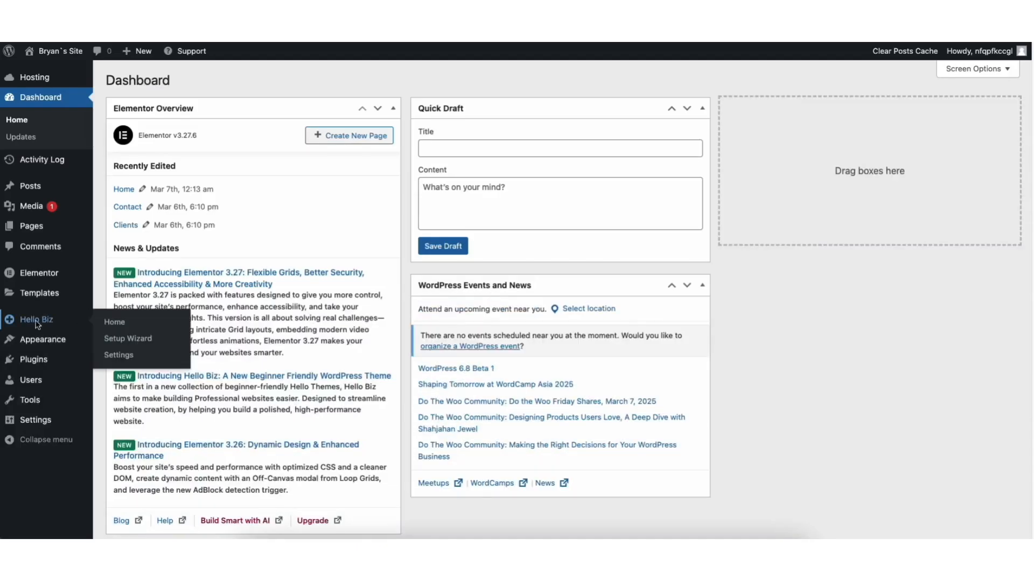
click(34, 322)
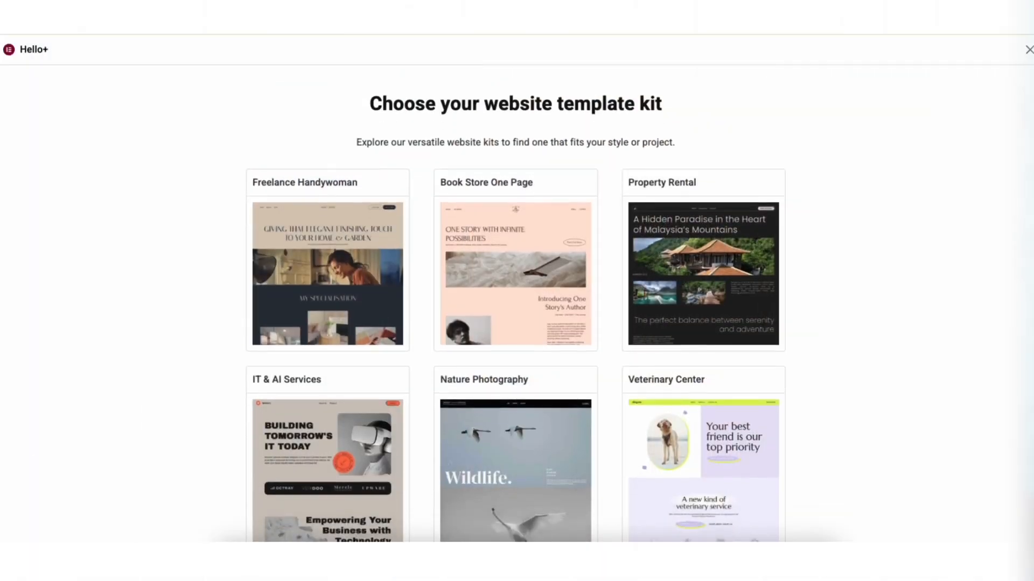
scroll(516, 301, down, 5)
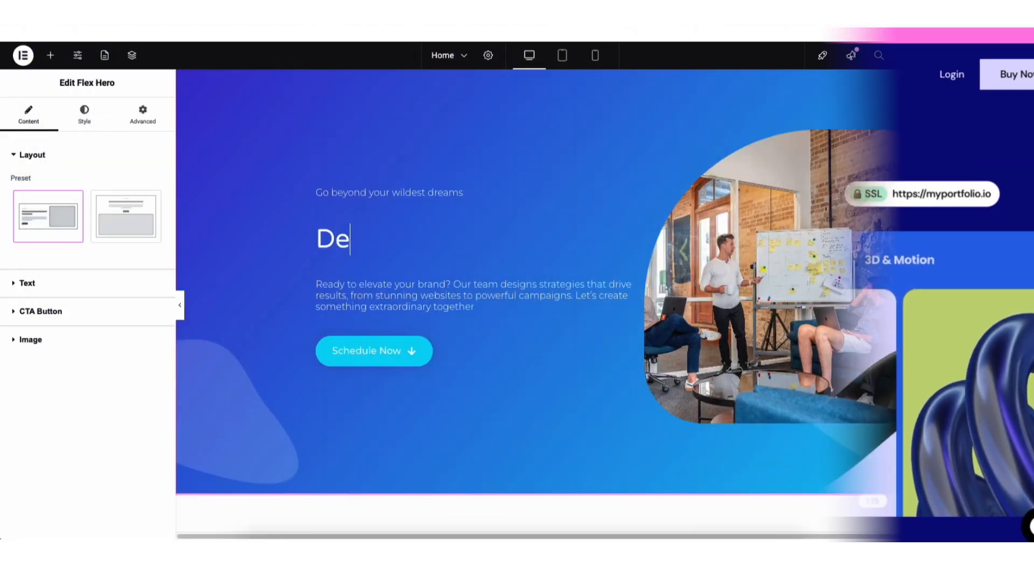
Step: Start the Home page's hero heading with "Demo" and add a Text Editor widget beneath the heading "What our clients have to say"
text(mo)
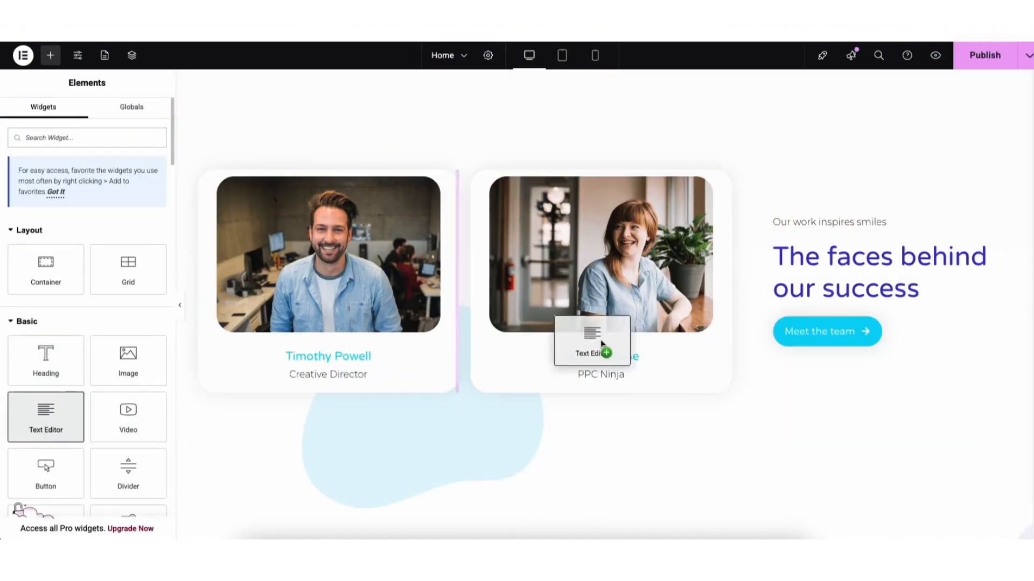
drag(605, 350, 853, 299)
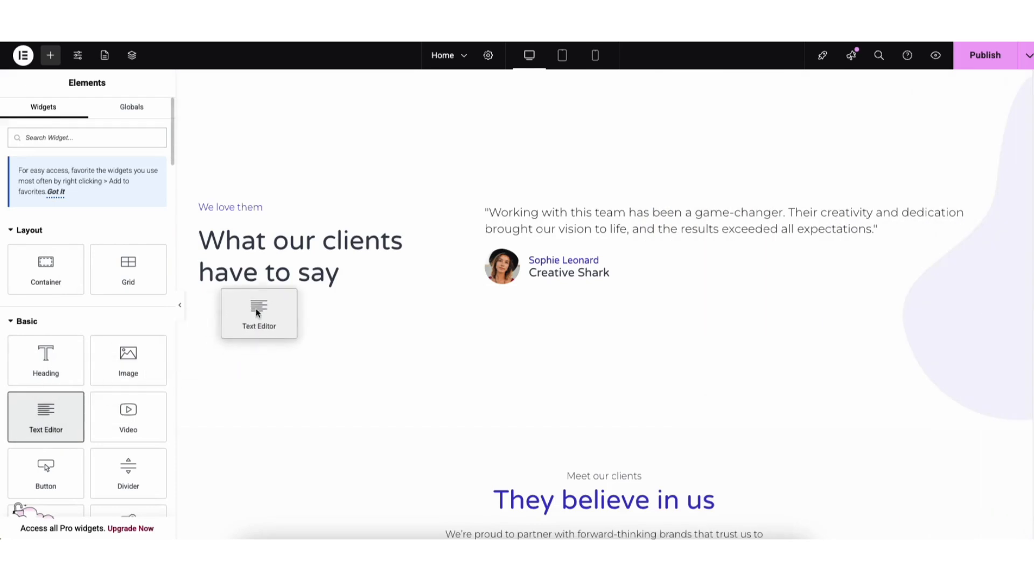
drag(256, 312, 278, 266)
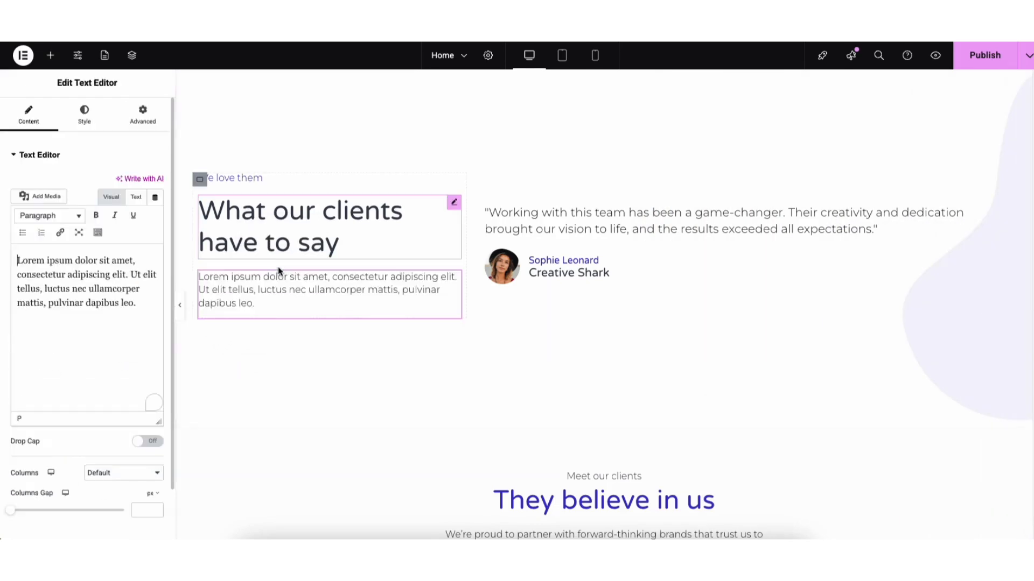